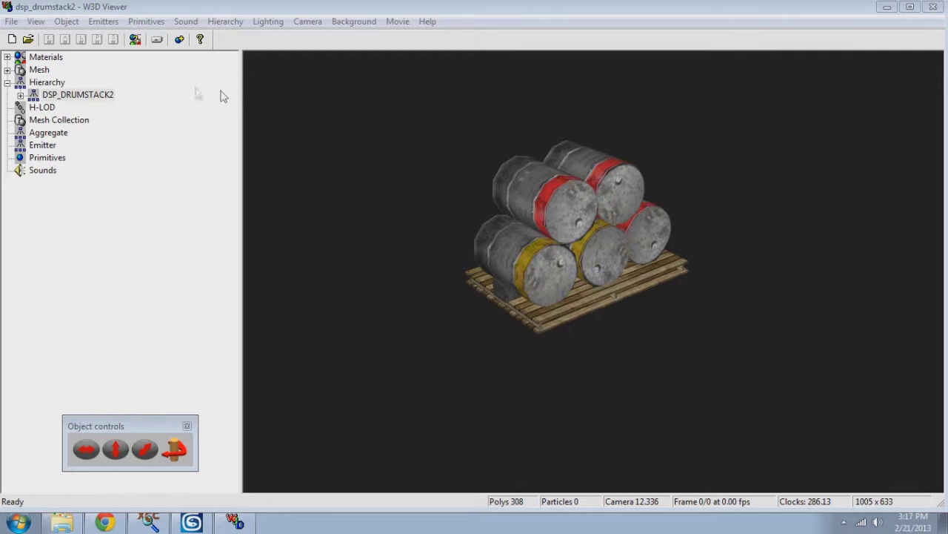
Examine the textured drum stack model on its pallet up close and from several angles
{"action": "mouse_move", "coordinate": [596, 201]}
{"action": "right_mouse_down"}
{"action": "mouse_move", "coordinate": [610, 229]}
{"action": "mouse_move", "coordinate": [599, 195]}
{"action": "mouse_move", "coordinate": [616, 220]}
{"action": "mouse_move", "coordinate": [593, 211]}
{"action": "right_mouse_up"}
{"action": "left_click_drag", "start_coordinate": [594, 211], "coordinate": [527, 249]}
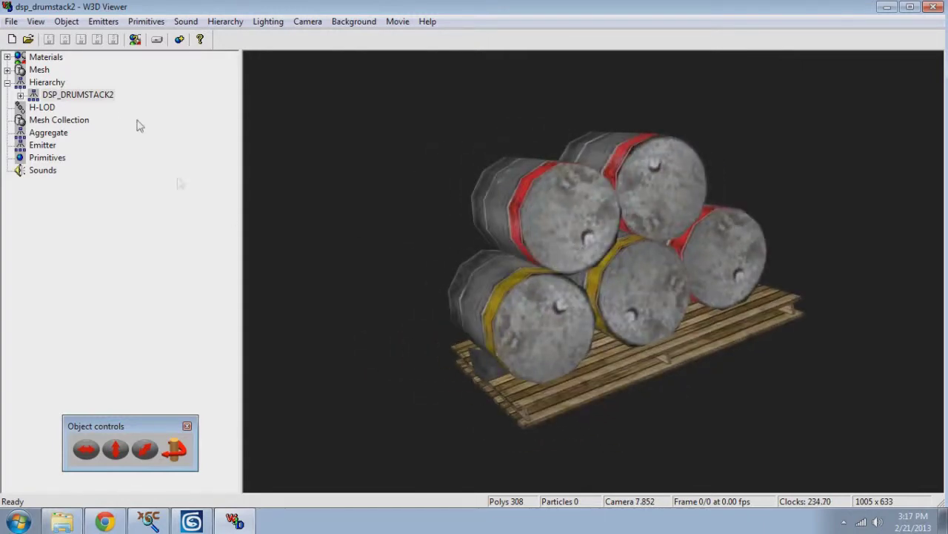
{"action": "left_click_drag", "start_coordinate": [494, 169], "coordinate": [635, 289]}
{"action": "right_click_drag", "start_coordinate": [634, 288], "coordinate": [752, 315]}
{"action": "left_click_drag", "start_coordinate": [751, 316], "coordinate": [793, 284]}
Switch to 3ds Max and start the W3D Importer V1.16 MAXScript utility
{"action": "left_click", "coordinate": [191, 522]}
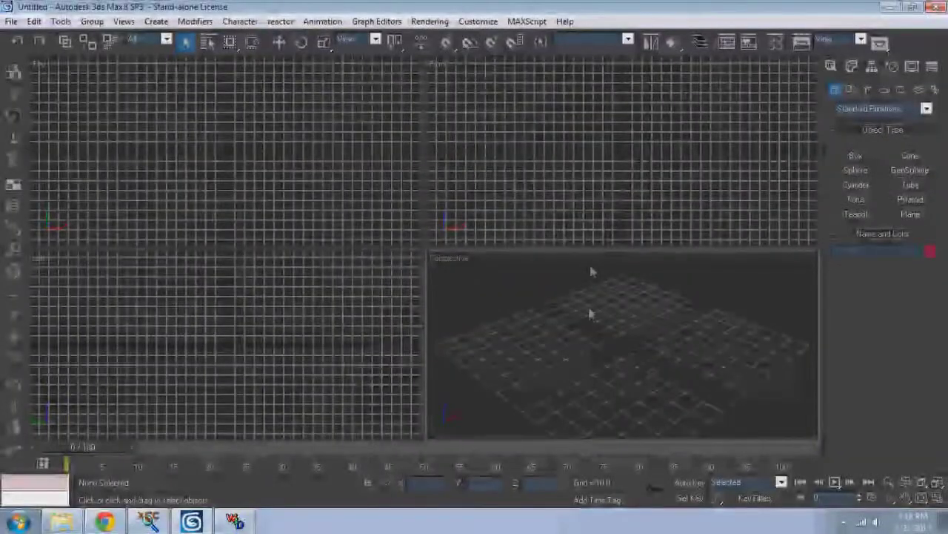
{"action": "left_click", "coordinate": [11, 22]}
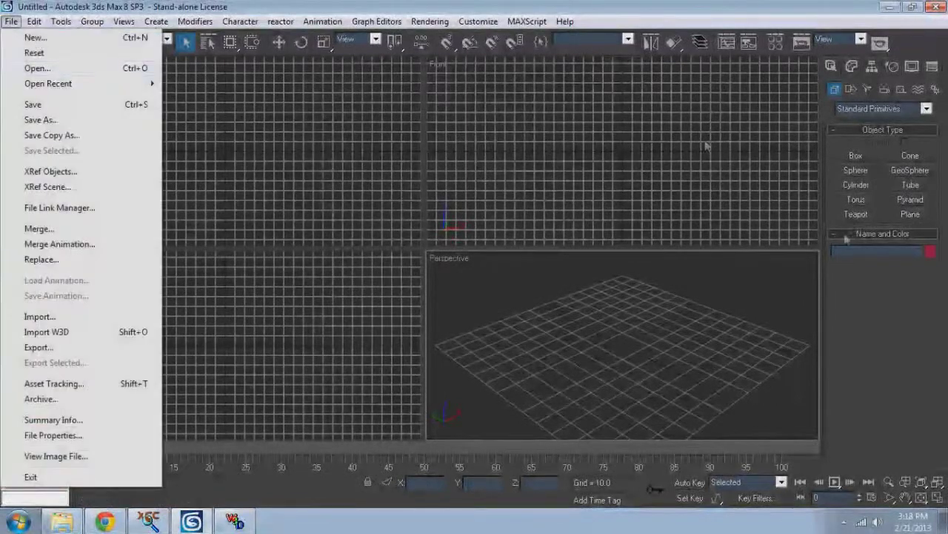
{"action": "left_click", "coordinate": [935, 89]}
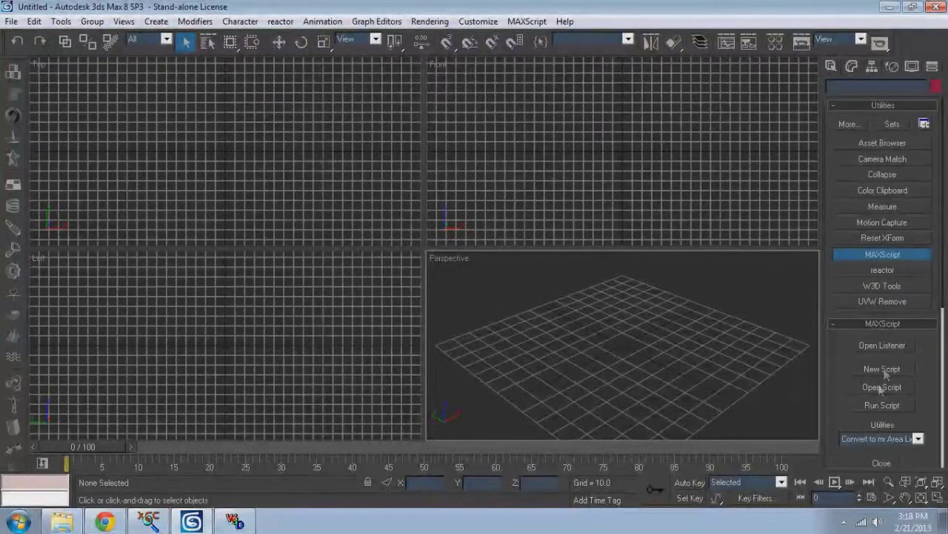
{"action": "left_click", "coordinate": [882, 438]}
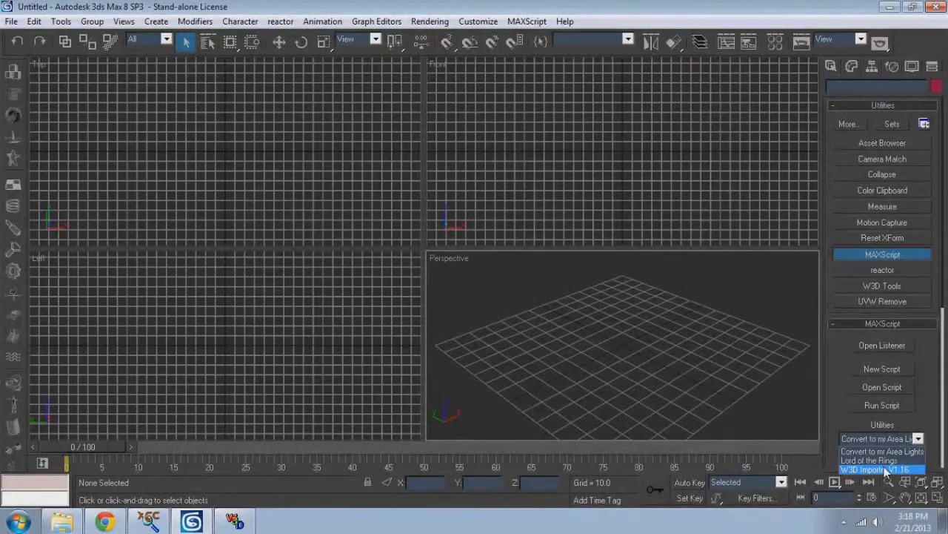
{"action": "left_click", "coordinate": [886, 470]}
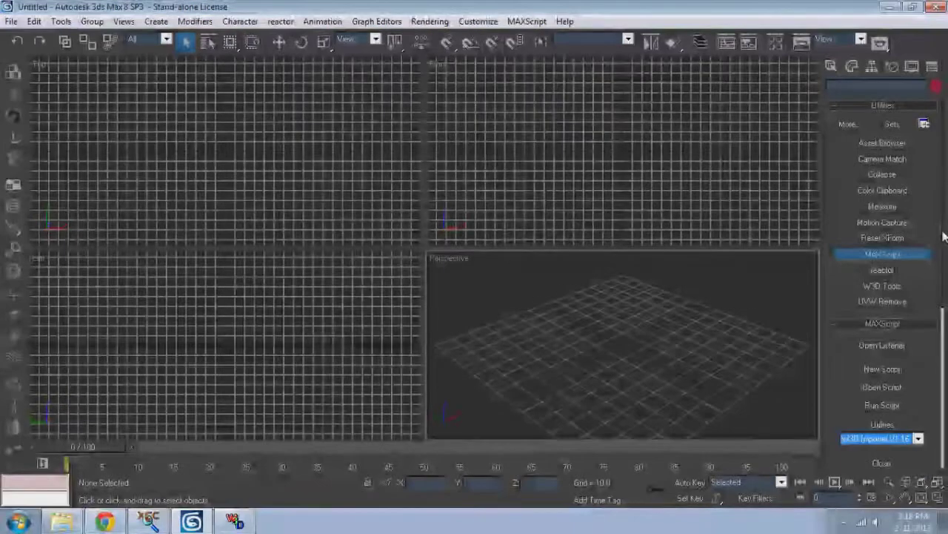
Import the dsp_drumstack2 W3D file from the Desktop with the W3D Importer
{"action": "scroll", "coordinate": [876, 331], "scroll_direction": "down", "scroll_amount": 5}
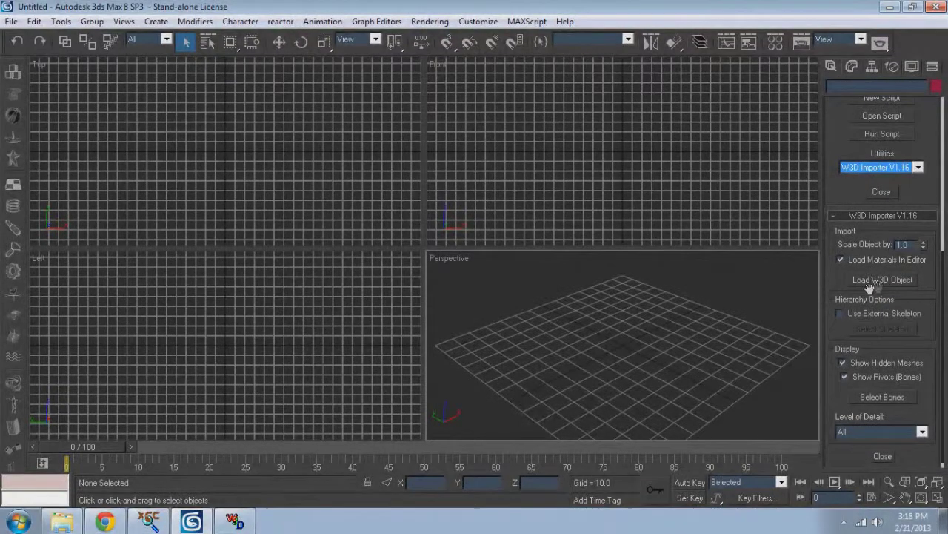
{"action": "left_click", "coordinate": [894, 283]}
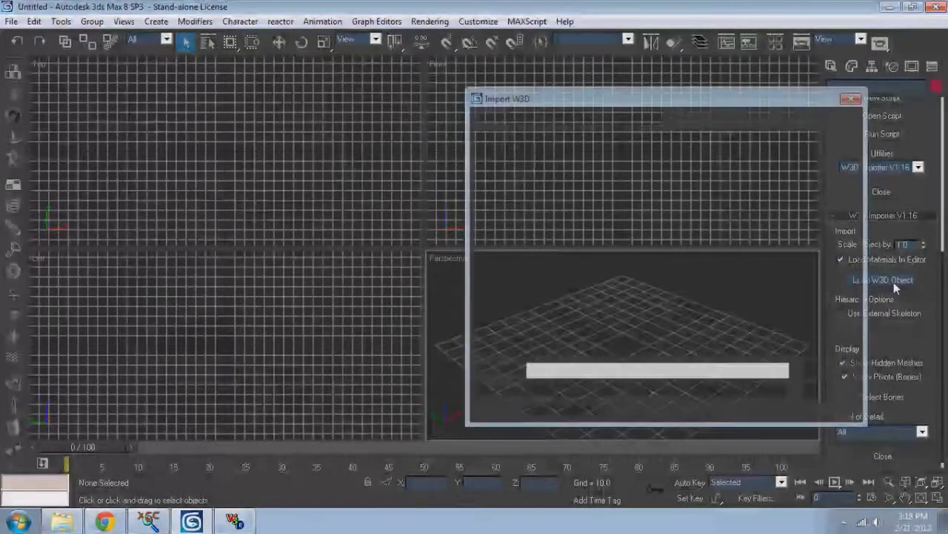
{"action": "scroll", "coordinate": [592, 299], "scroll_direction": "down", "scroll_amount": 1}
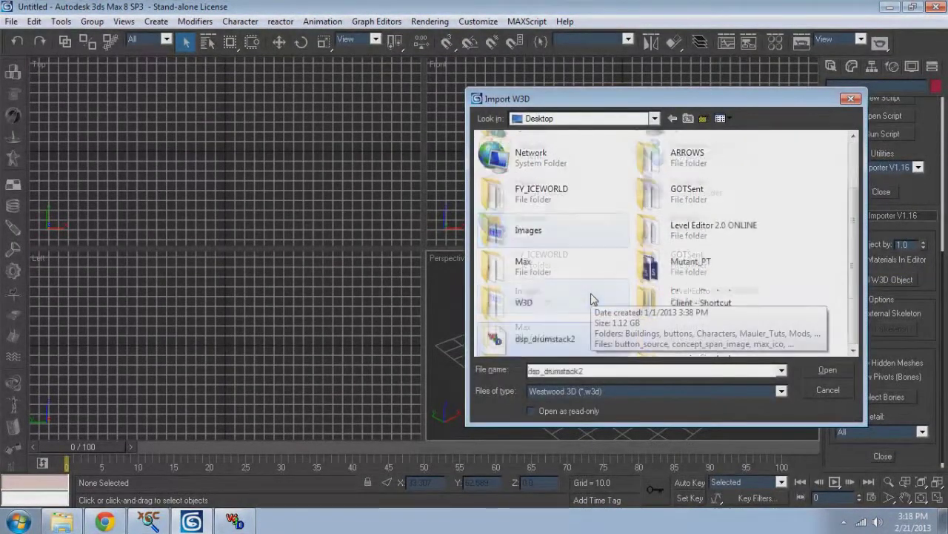
{"action": "double_click", "coordinate": [545, 346]}
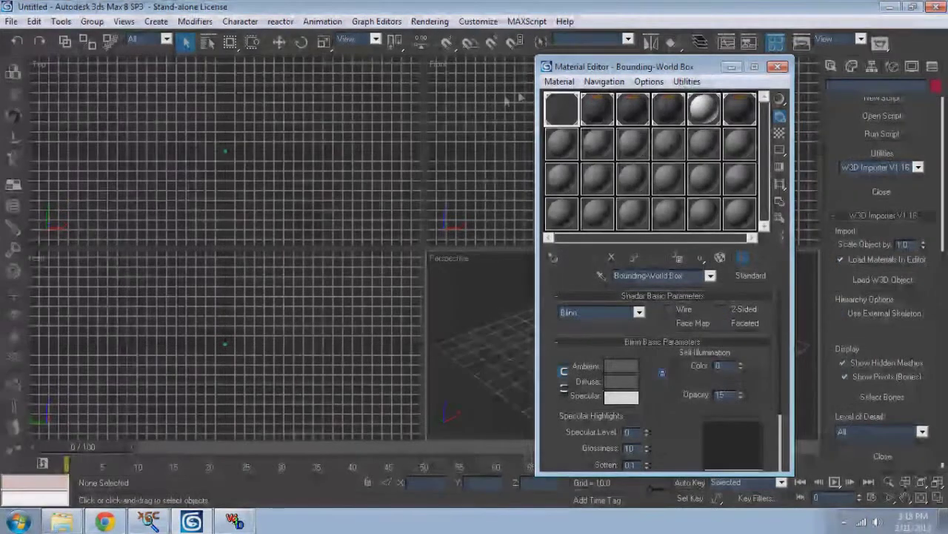
Examine the imported sign material and its parameters in the Material Editor
{"action": "left_click", "coordinate": [687, 81]}
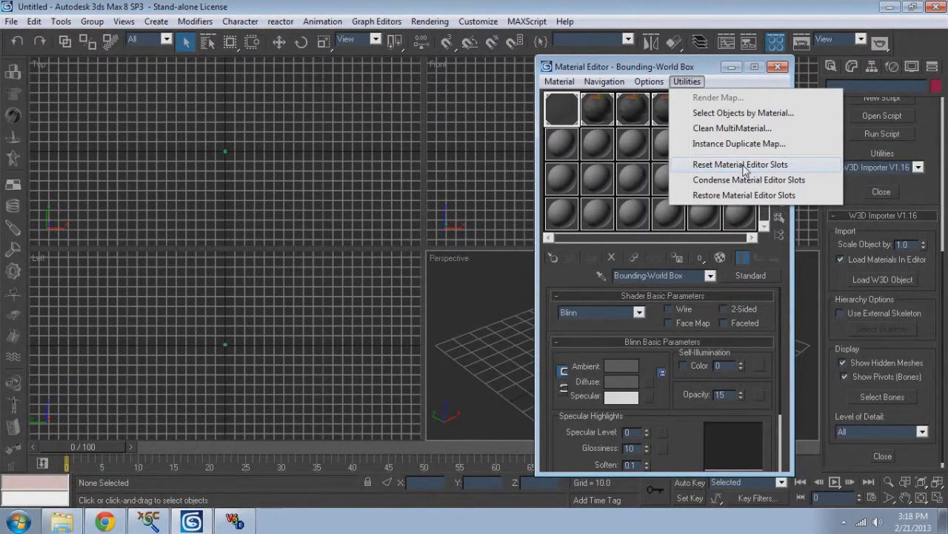
{"action": "left_click", "coordinate": [741, 164]}
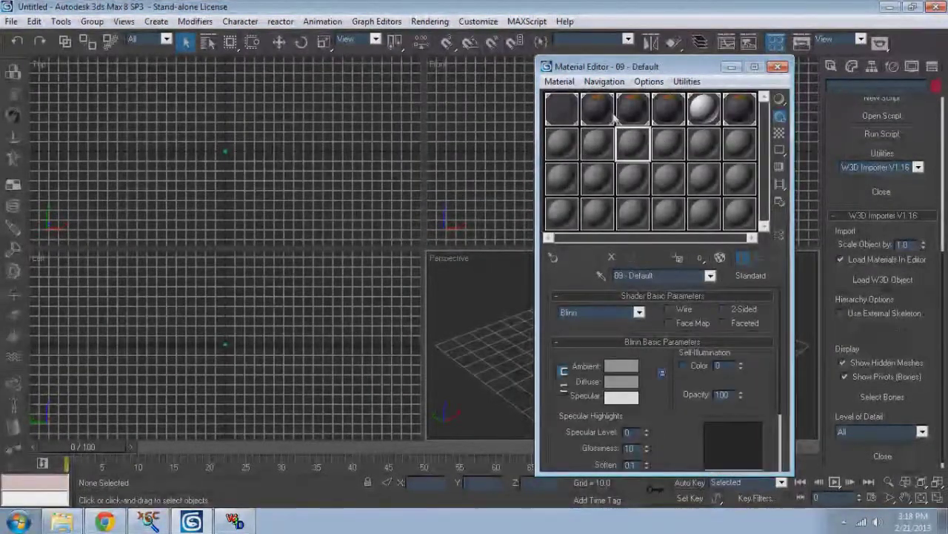
{"action": "left_click", "coordinate": [602, 110]}
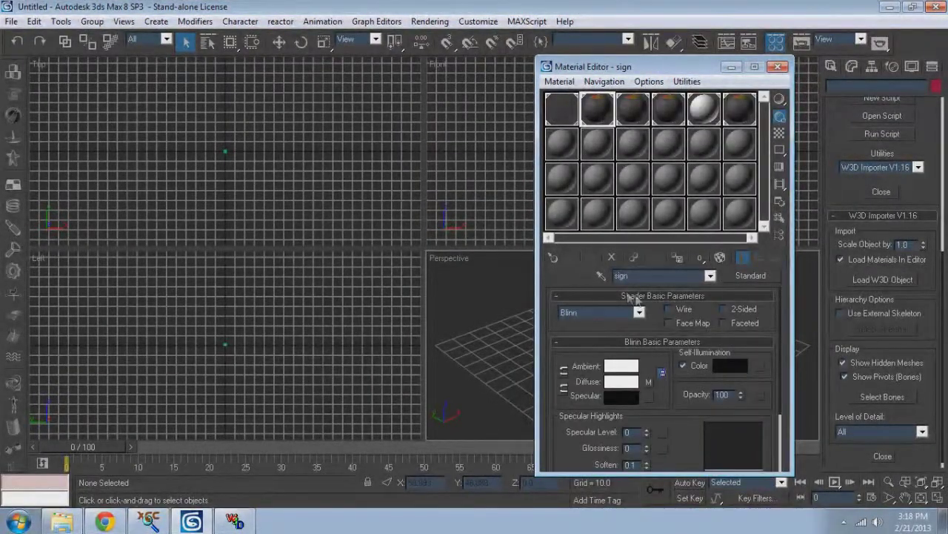
{"action": "scroll", "coordinate": [636, 299], "scroll_direction": "down", "scroll_amount": 2}
Switch to W3D Viewer and examine the dsp_metdrums.tga and dsp_woodworld.tga textures, followed by the DSP_DRUMSTACK2 model
{"action": "left_click", "coordinate": [234, 522]}
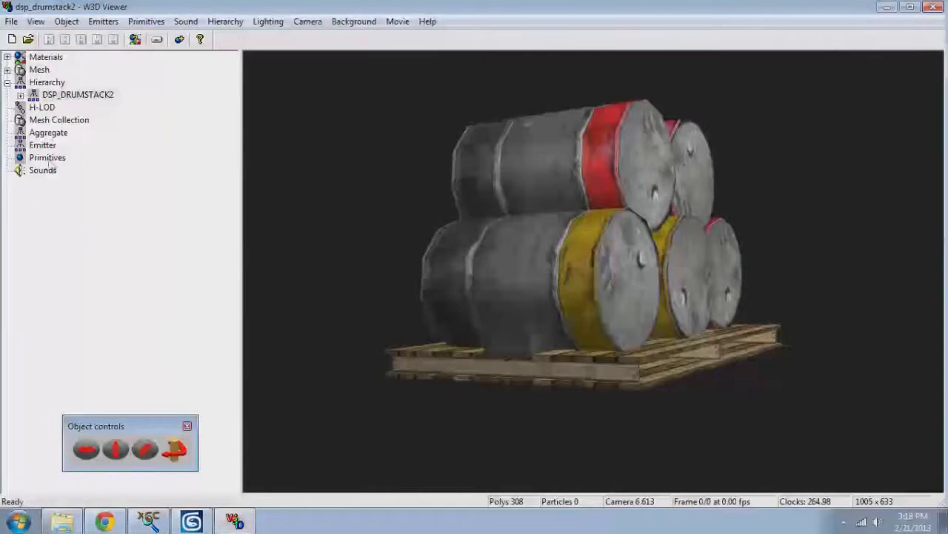
{"action": "left_click", "coordinate": [7, 57]}
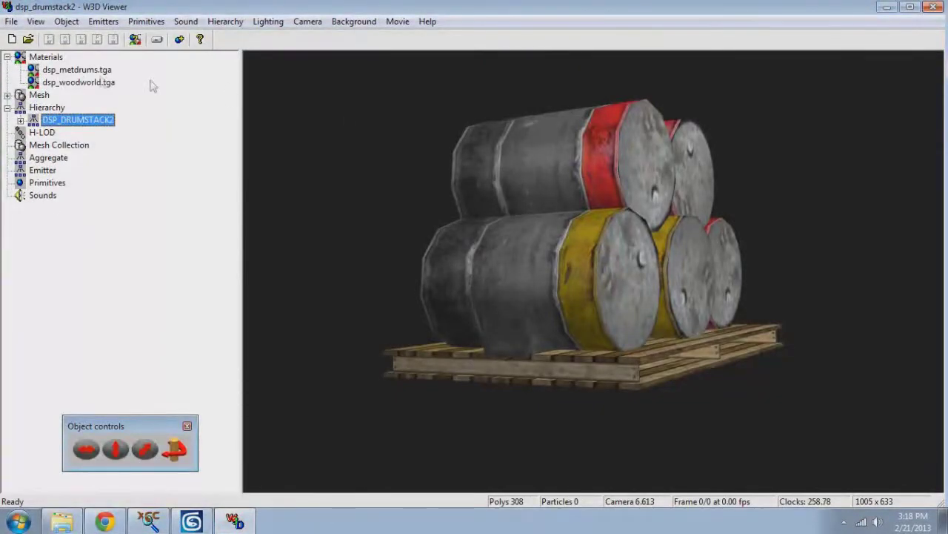
{"action": "left_click_drag", "start_coordinate": [583, 220], "coordinate": [415, 245]}
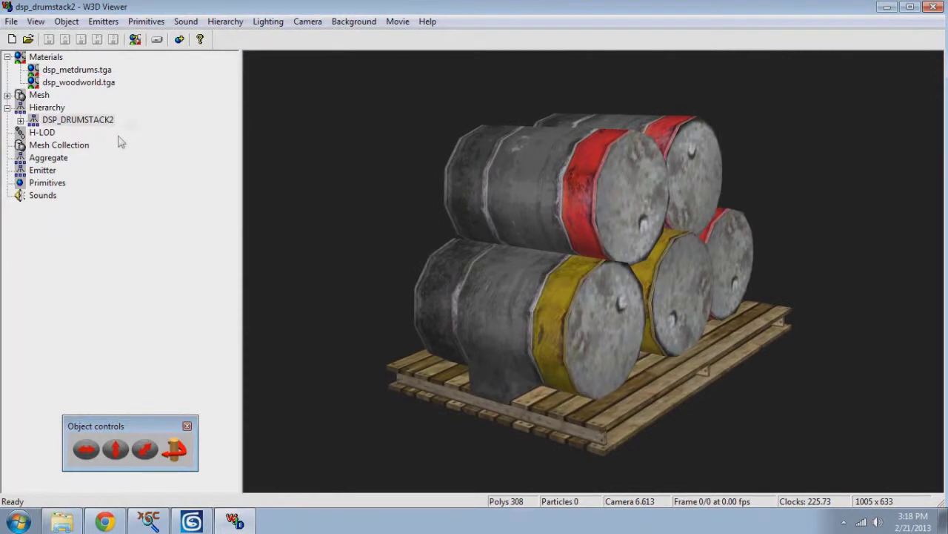
{"action": "left_click", "coordinate": [68, 71]}
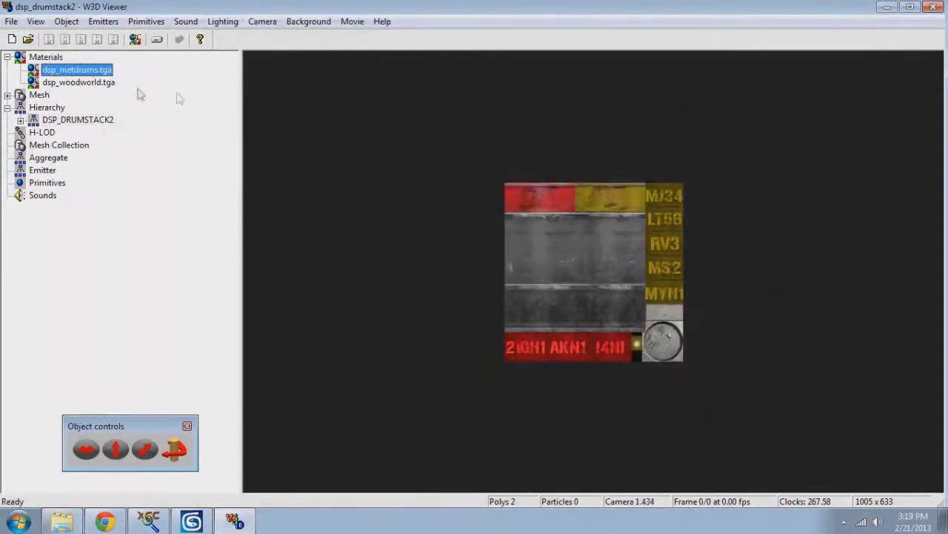
{"action": "left_click", "coordinate": [86, 84]}
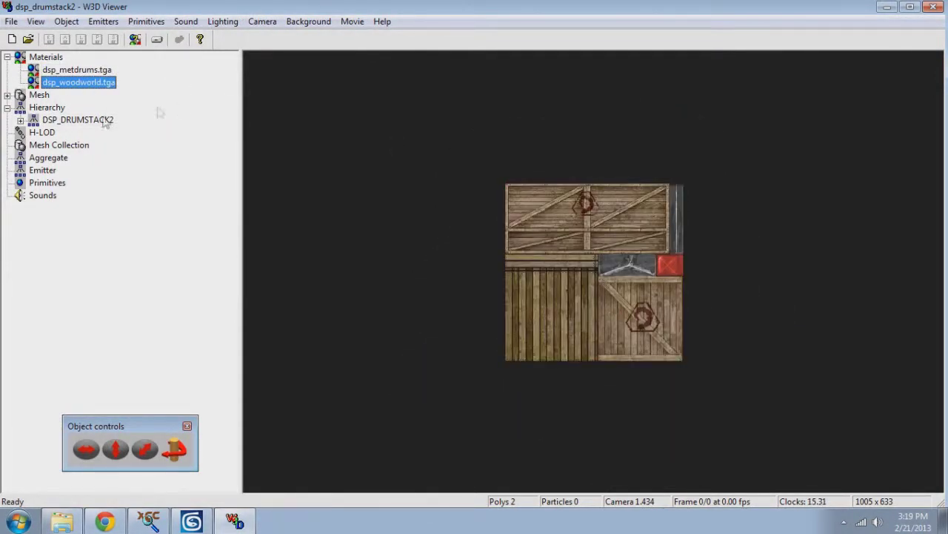
{"action": "left_click", "coordinate": [74, 119]}
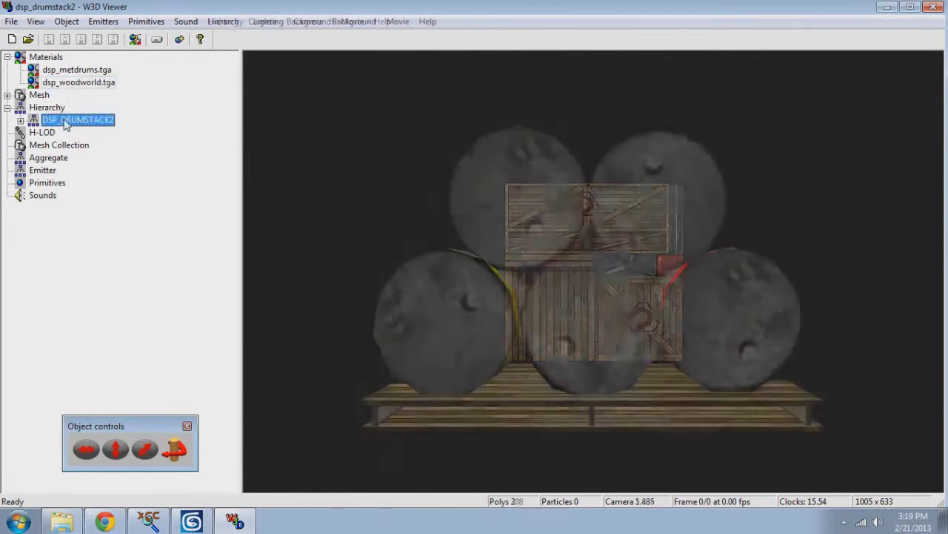
{"action": "left_click_drag", "start_coordinate": [438, 220], "coordinate": [295, 455]}
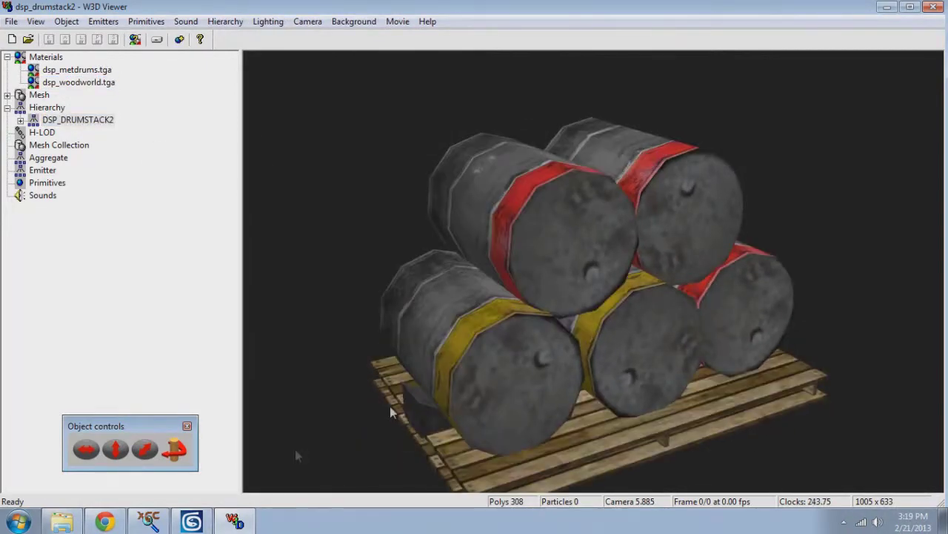
Switch back to 3ds Max, reset all Material Editor slots and close the Material Editor
{"action": "left_click", "coordinate": [192, 522]}
{"action": "left_click", "coordinate": [684, 82]}
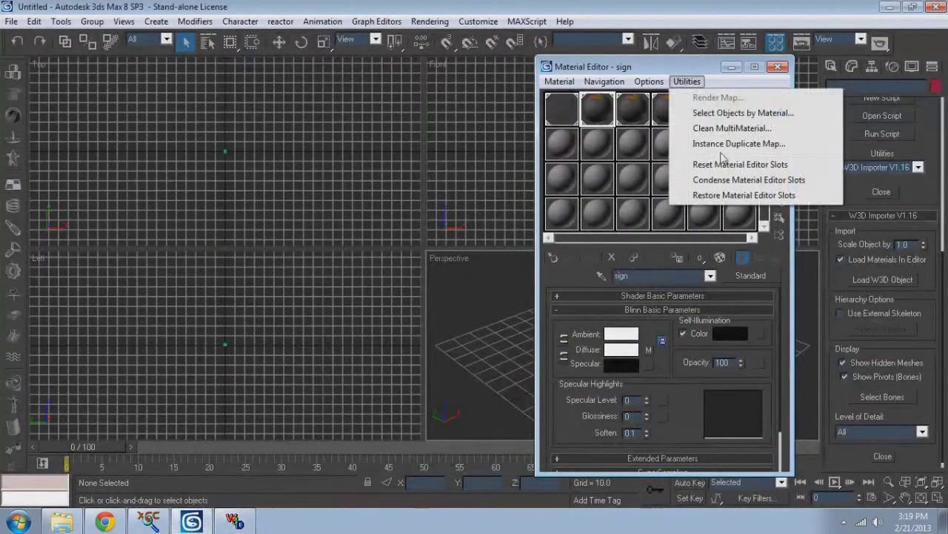
{"action": "left_click", "coordinate": [738, 164]}
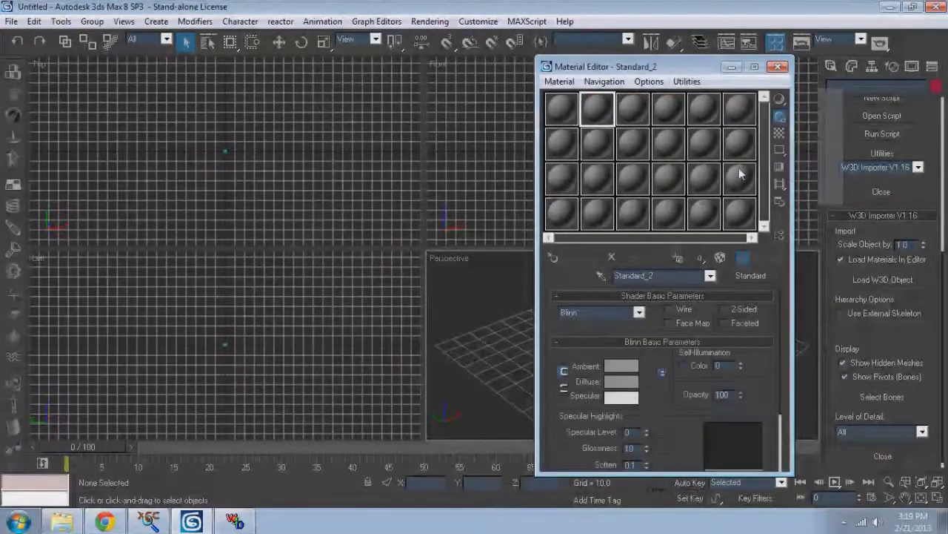
{"action": "left_click", "coordinate": [778, 67]}
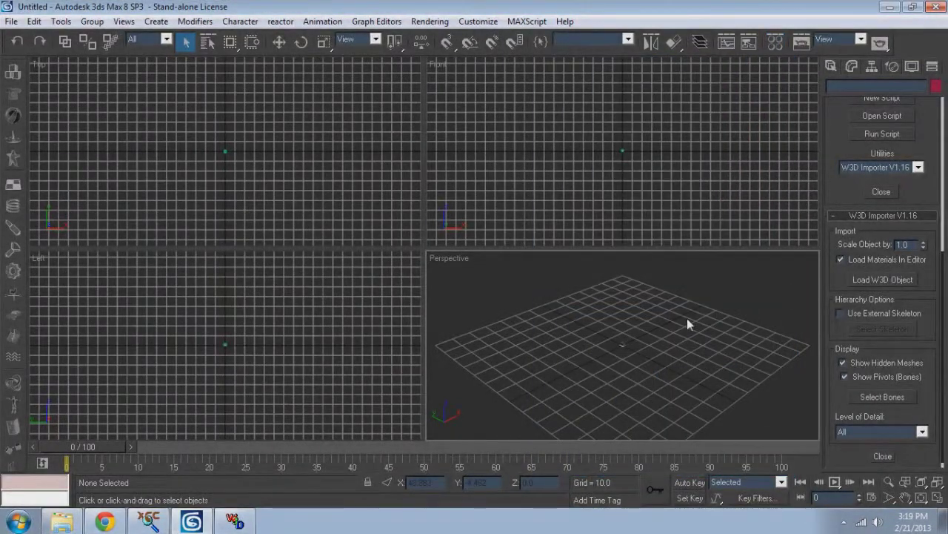
Examine the imported drum stack in a maximized Perspective view and identify the transparent bounding box around it
{"action": "left_click", "coordinate": [938, 483]}
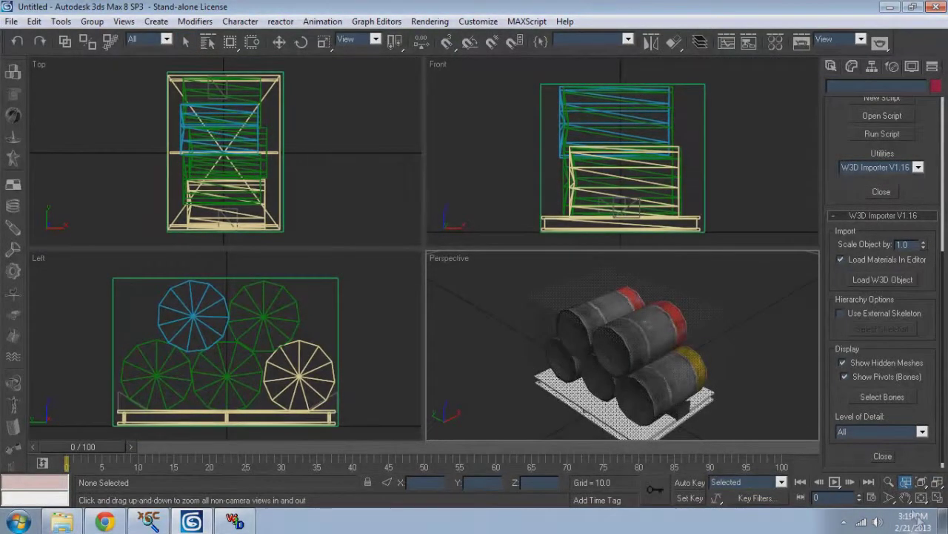
{"action": "left_click", "coordinate": [939, 503]}
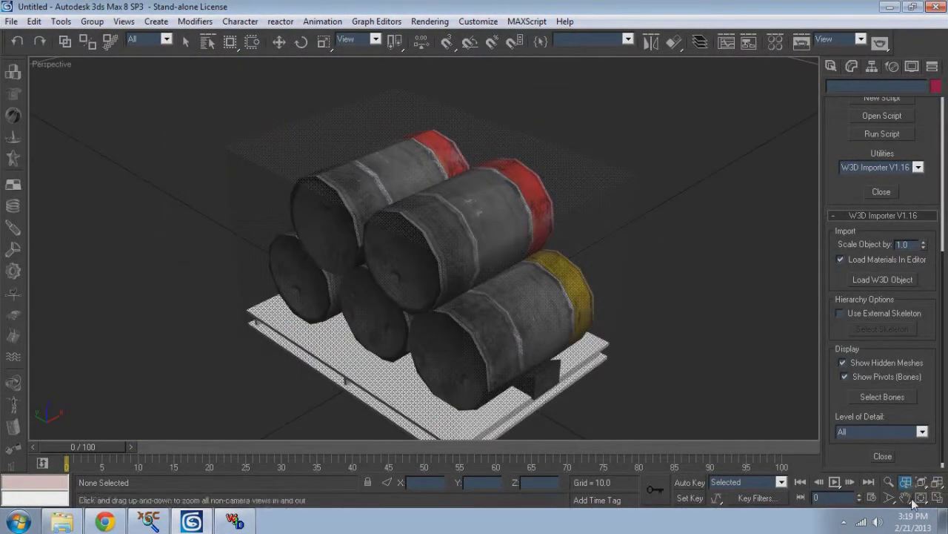
{"action": "left_click", "coordinate": [920, 498]}
{"action": "left_click_drag", "start_coordinate": [498, 282], "coordinate": [373, 263]}
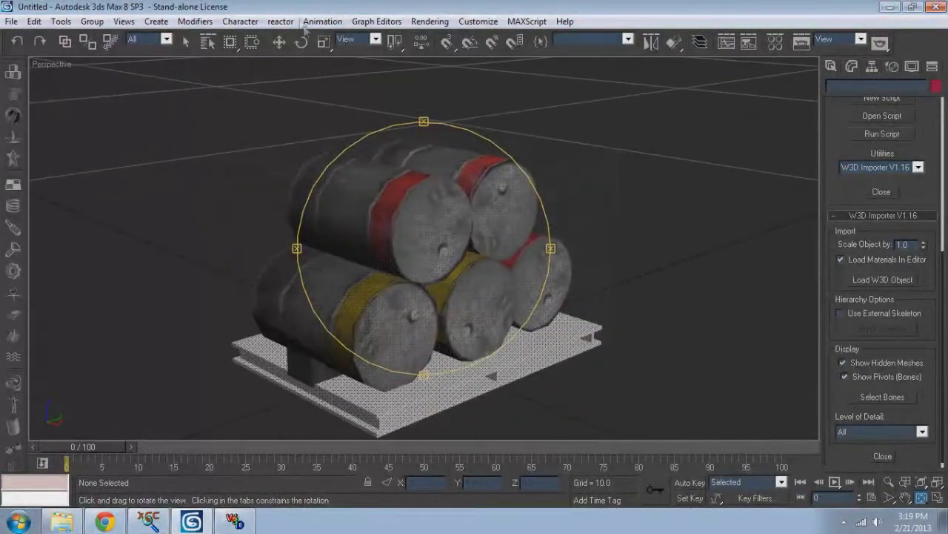
{"action": "left_click", "coordinate": [280, 46]}
{"action": "left_click", "coordinate": [247, 159]}
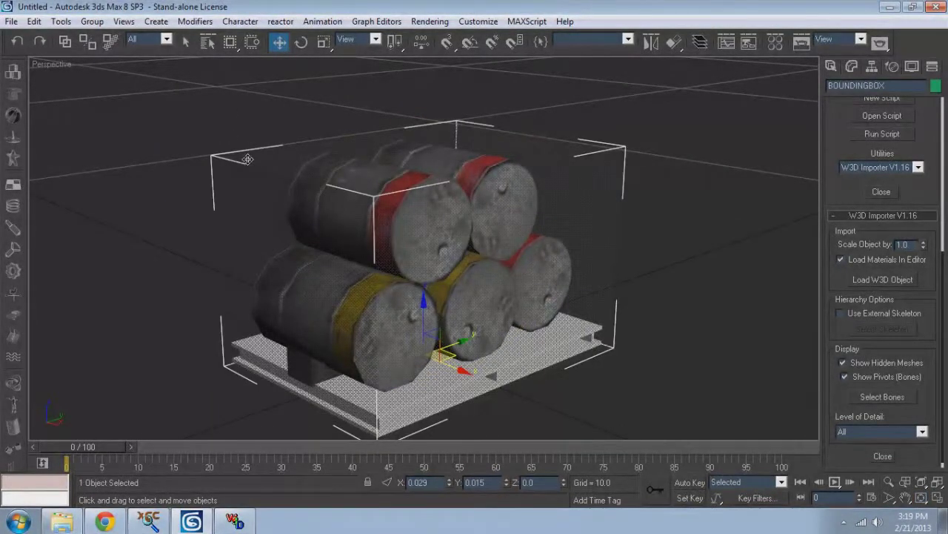
{"action": "left_click", "coordinate": [688, 321]}
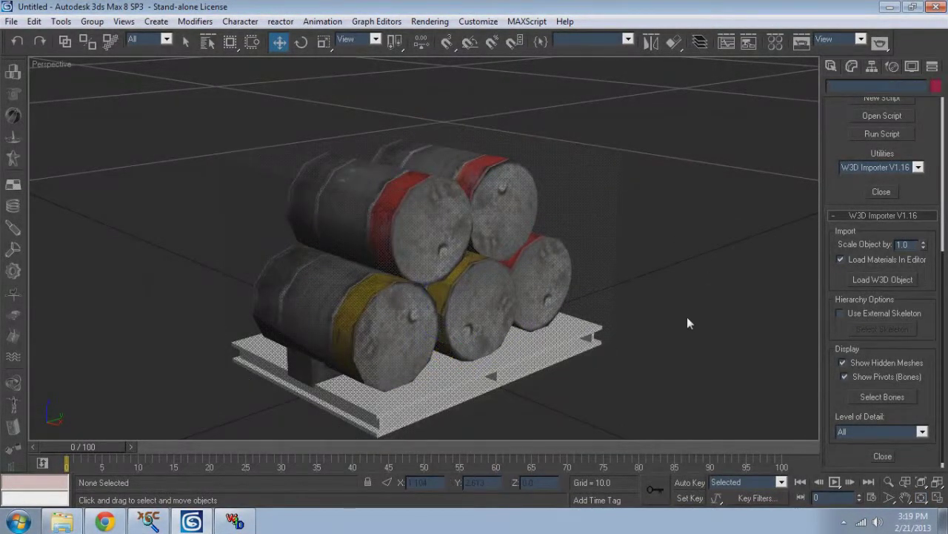
{"action": "left_click", "coordinate": [560, 180]}
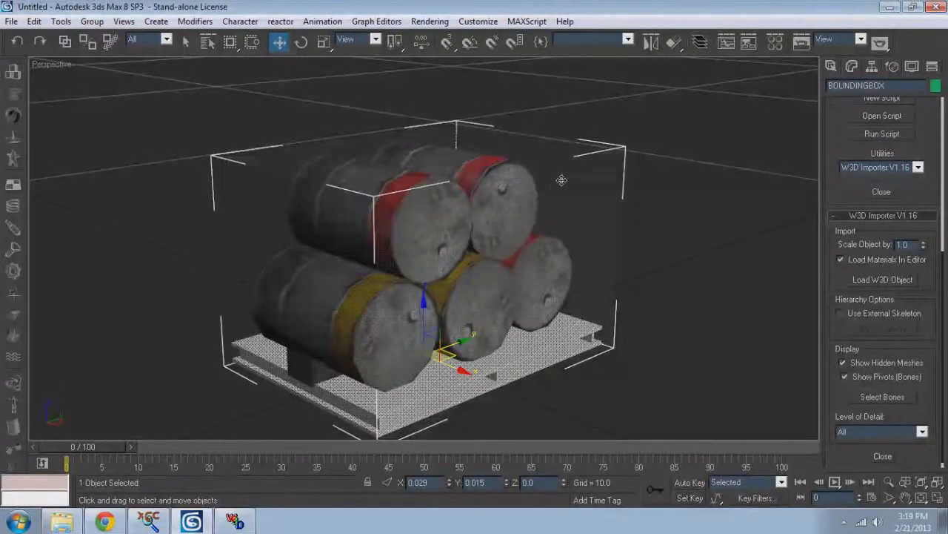
{"action": "left_click", "coordinate": [500, 109]}
Select the BOUNDINGBOX object by name and delete it from the scene
{"action": "left_click", "coordinate": [207, 42]}
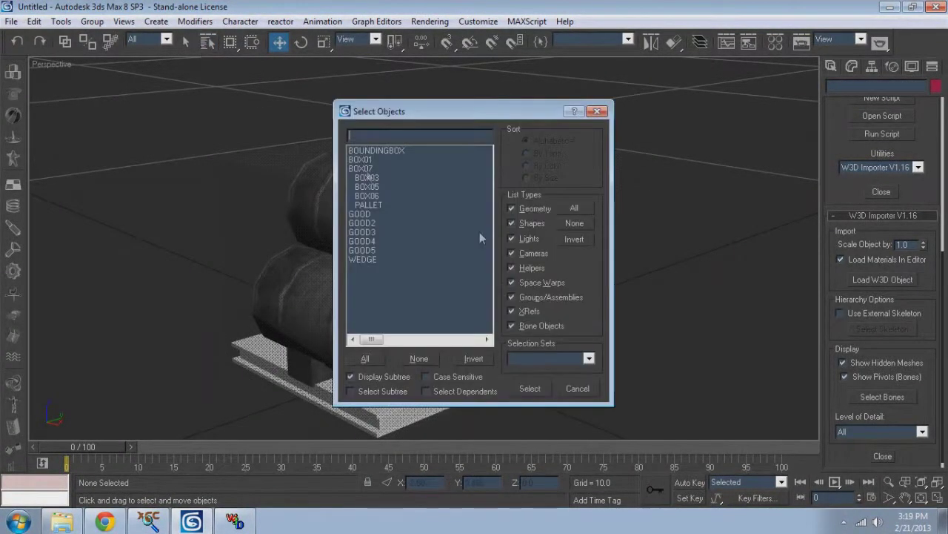
{"action": "left_click_drag", "start_coordinate": [375, 155], "coordinate": [394, 277]}
{"action": "left_click", "coordinate": [393, 232]}
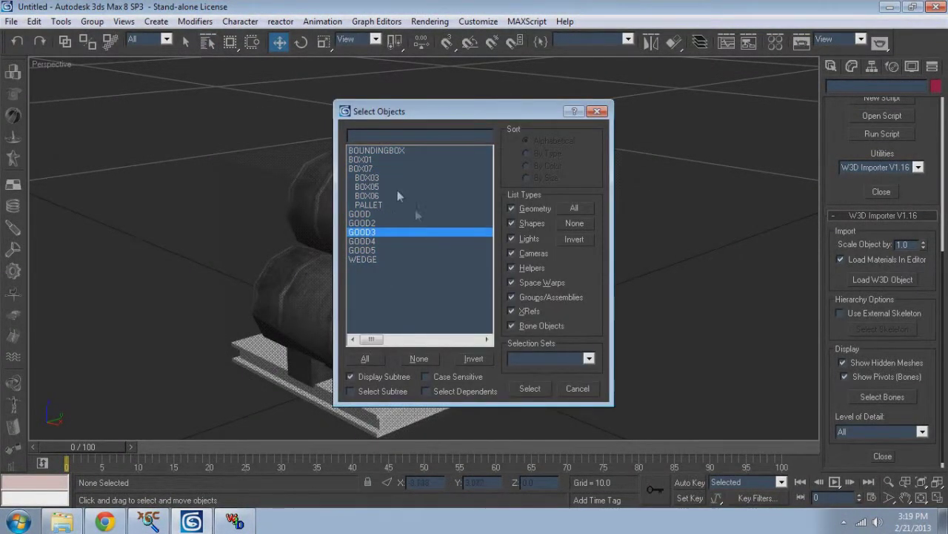
{"action": "left_click", "coordinate": [409, 152]}
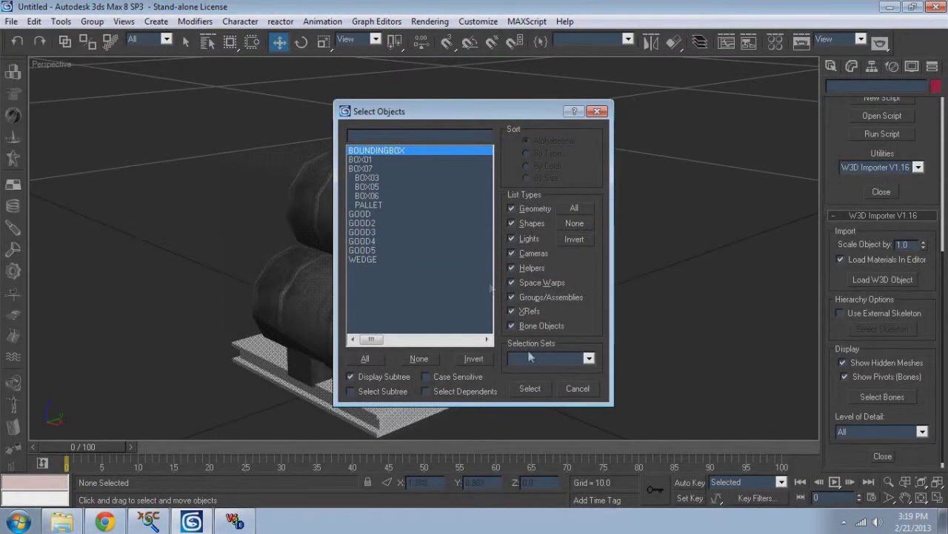
{"action": "left_click", "coordinate": [543, 386]}
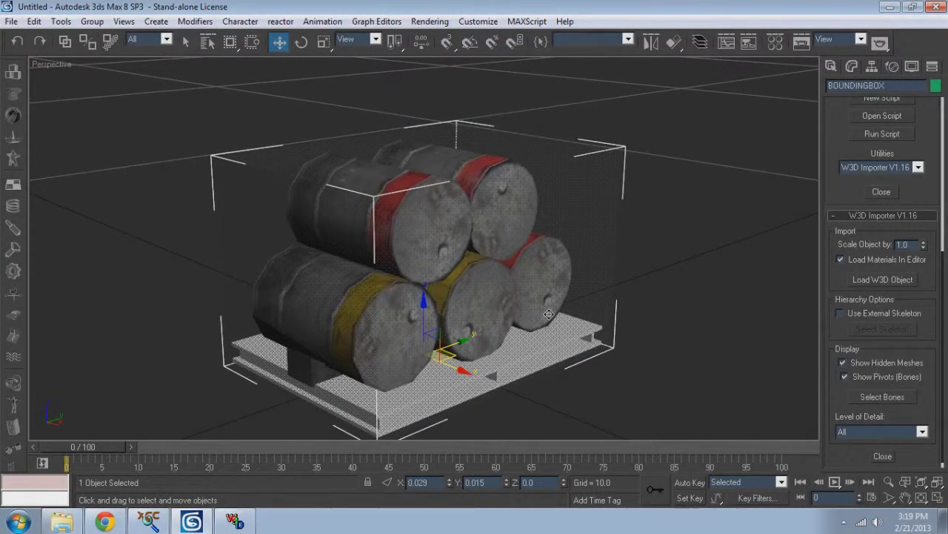
{"action": "key", "text": "Delete"}
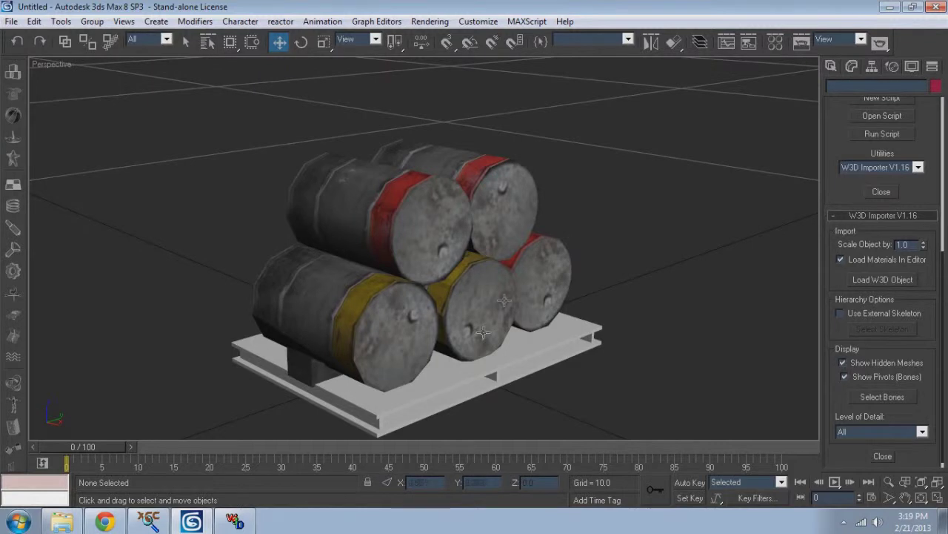
{"action": "left_click", "coordinate": [212, 42]}
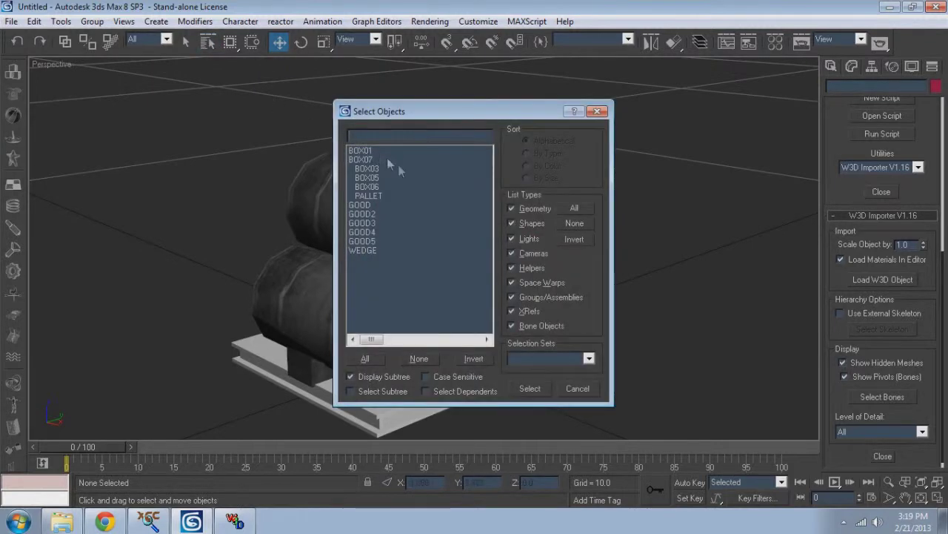
{"action": "left_click_drag", "start_coordinate": [389, 168], "coordinate": [415, 214]}
{"action": "left_click", "coordinate": [422, 186]}
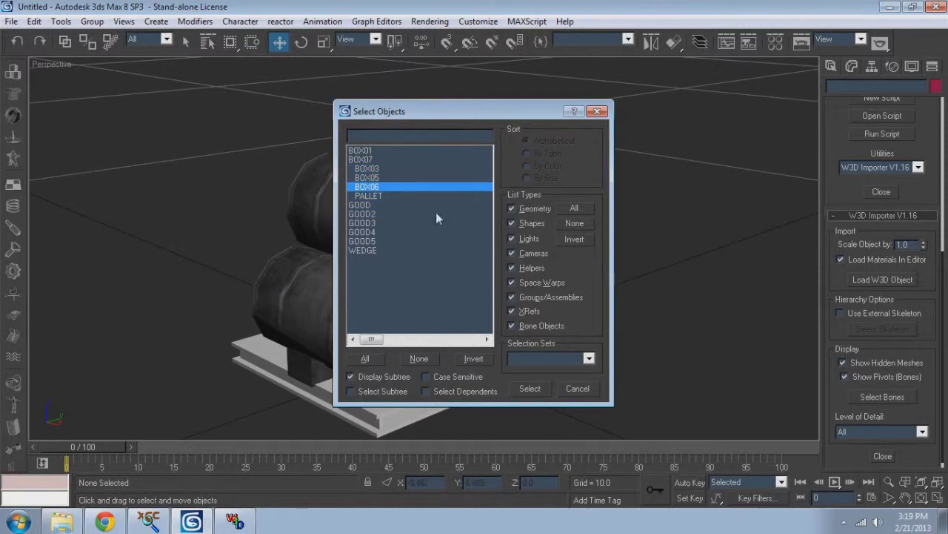
{"action": "left_click", "coordinate": [577, 389]}
Select every object in the scene and strip their materials with the UVW Remove utility
{"action": "left_click", "coordinate": [208, 42]}
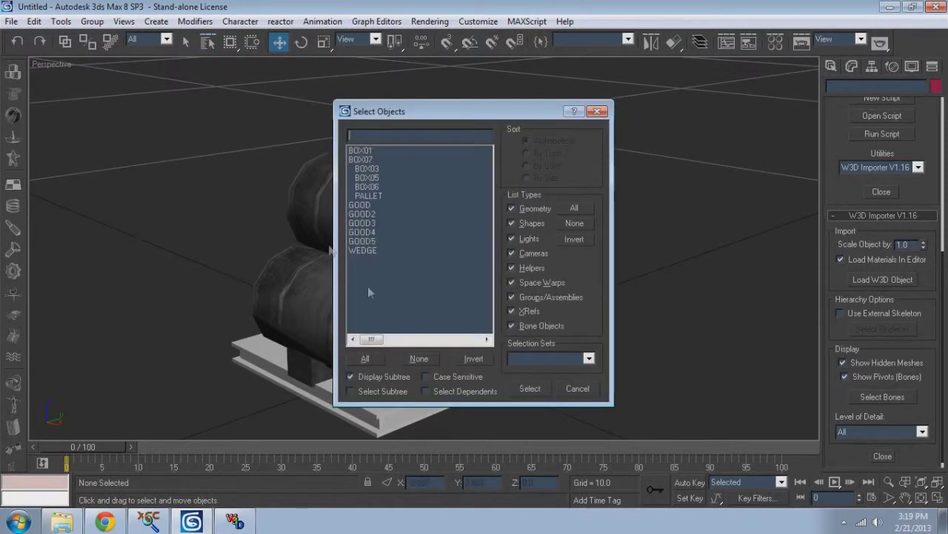
{"action": "left_click", "coordinate": [366, 359]}
{"action": "left_click", "coordinate": [546, 388]}
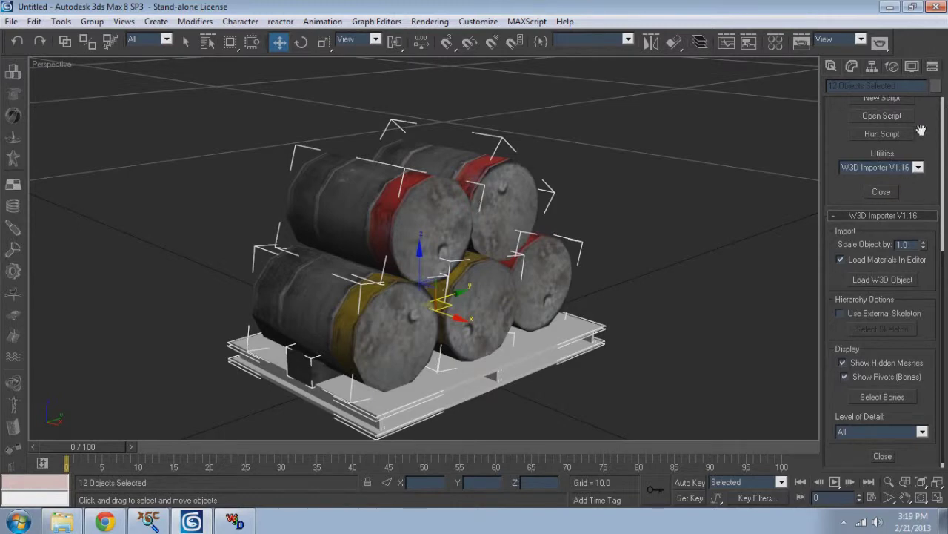
{"action": "scroll", "coordinate": [921, 131], "scroll_direction": "up", "scroll_amount": 5}
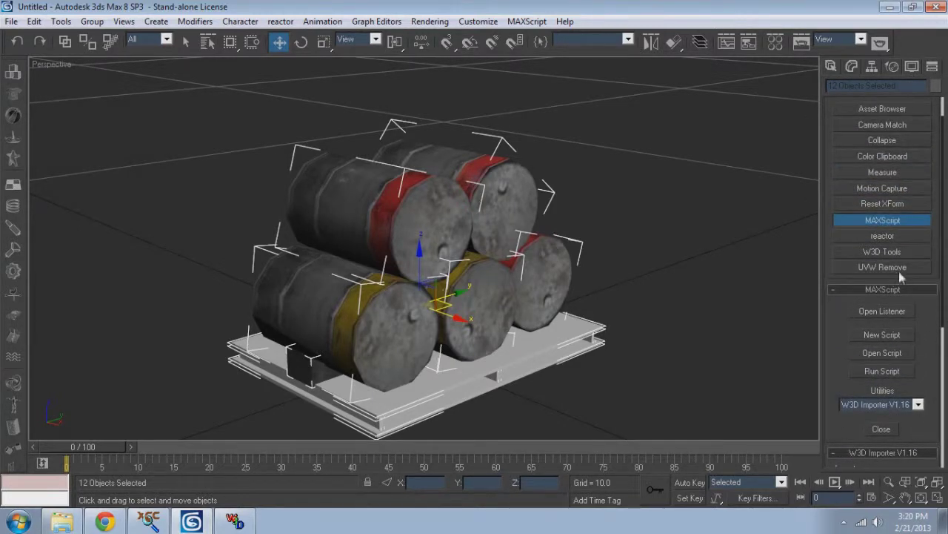
{"action": "left_click", "coordinate": [898, 268]}
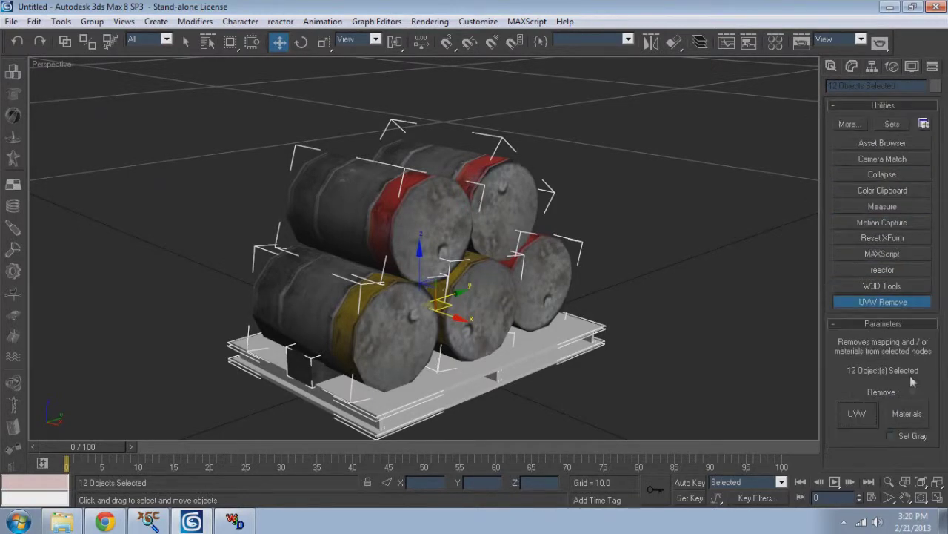
{"action": "left_click", "coordinate": [907, 413]}
{"action": "left_click", "coordinate": [681, 322]}
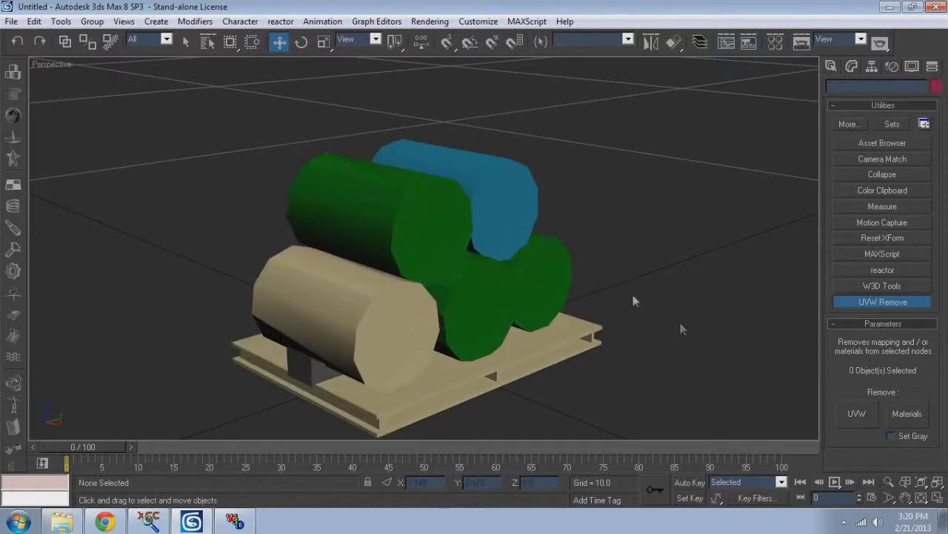
Convert the blue upper barrel GOOD5 to an Editable Mesh
{"action": "left_click", "coordinate": [496, 189]}
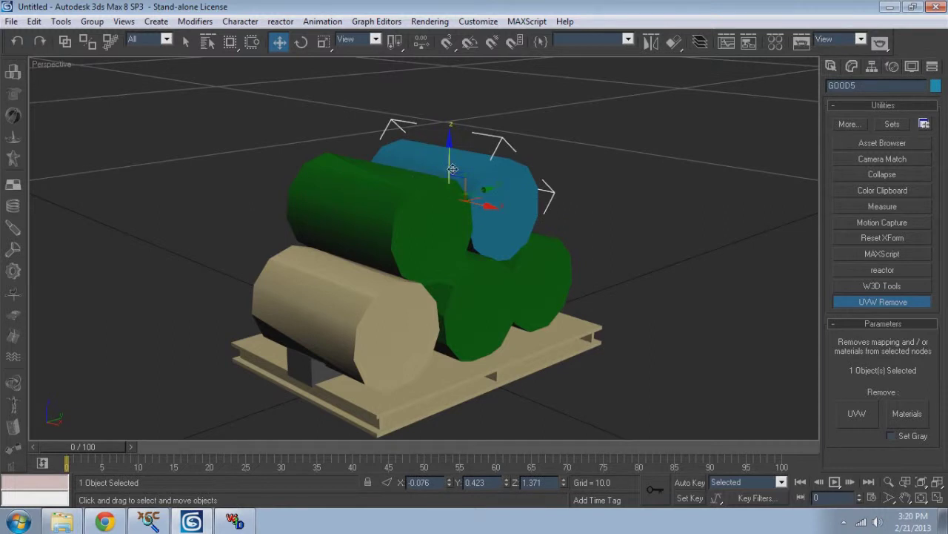
{"action": "right_click", "coordinate": [520, 174]}
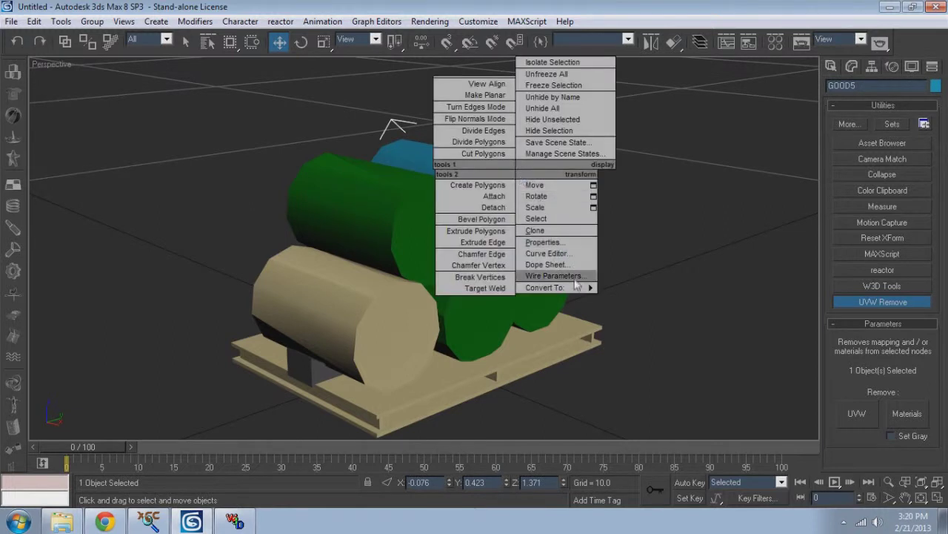
{"action": "mouse_move", "coordinate": [582, 287]}
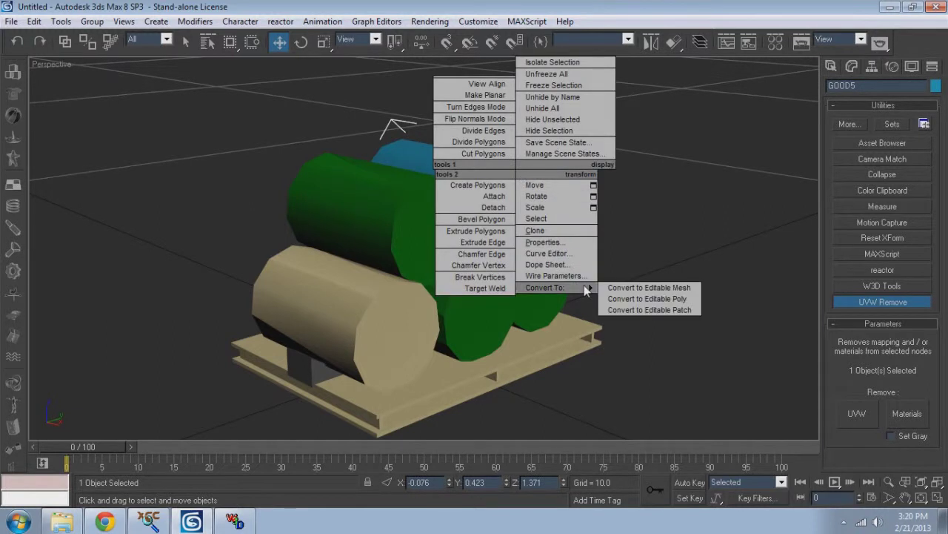
{"action": "left_click", "coordinate": [669, 289]}
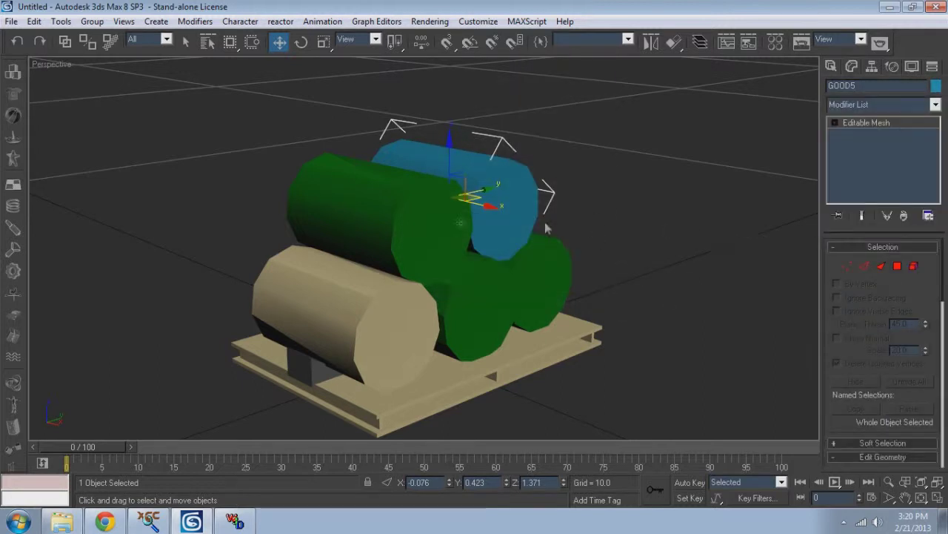
Select all barrels and pallet parts together and convert them to Editable Mesh
{"action": "left_click_drag", "start_coordinate": [198, 132], "coordinate": [649, 438]}
{"action": "right_click", "coordinate": [434, 245]}
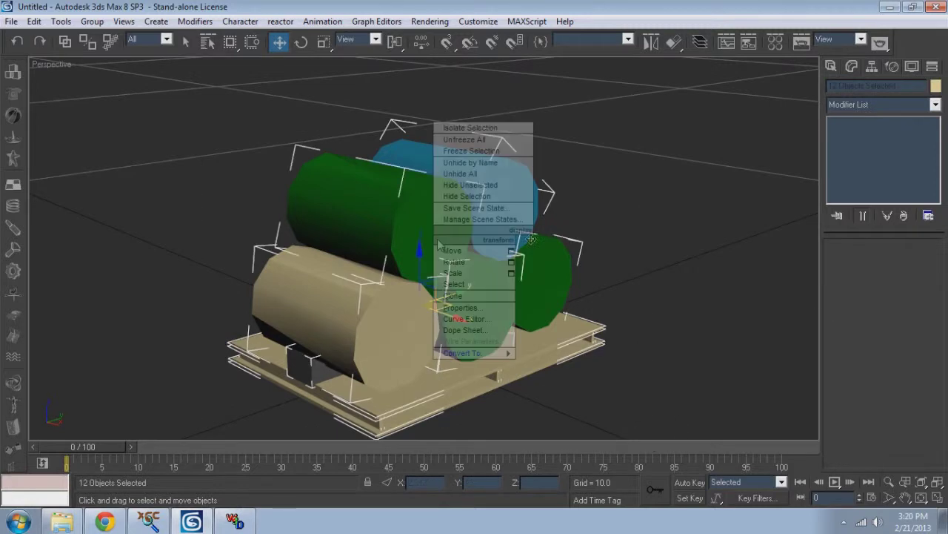
{"action": "mouse_move", "coordinate": [489, 349]}
{"action": "left_click", "coordinate": [534, 360]}
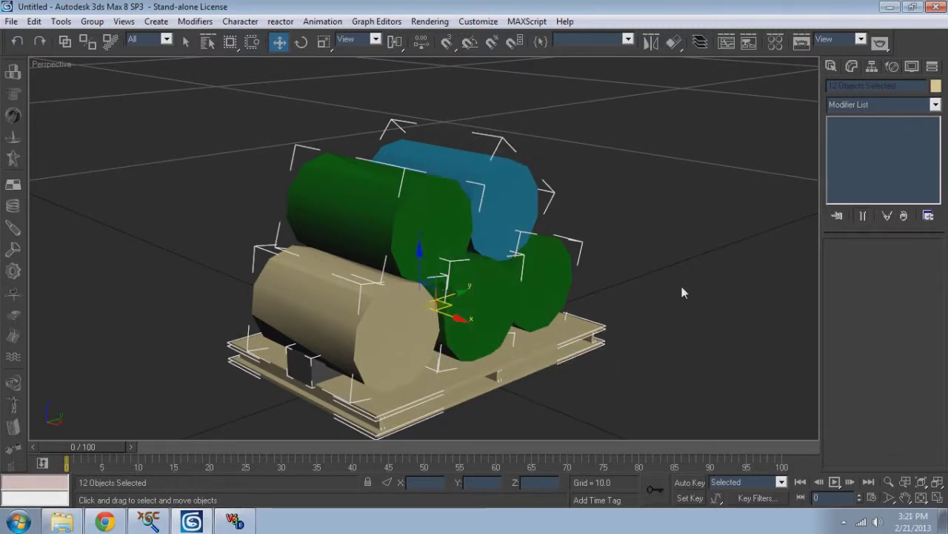
Weld all vertices of the blue barrel GOOD5 with a weld threshold of 0.01 and return to object level
{"action": "left_click", "coordinate": [496, 178]}
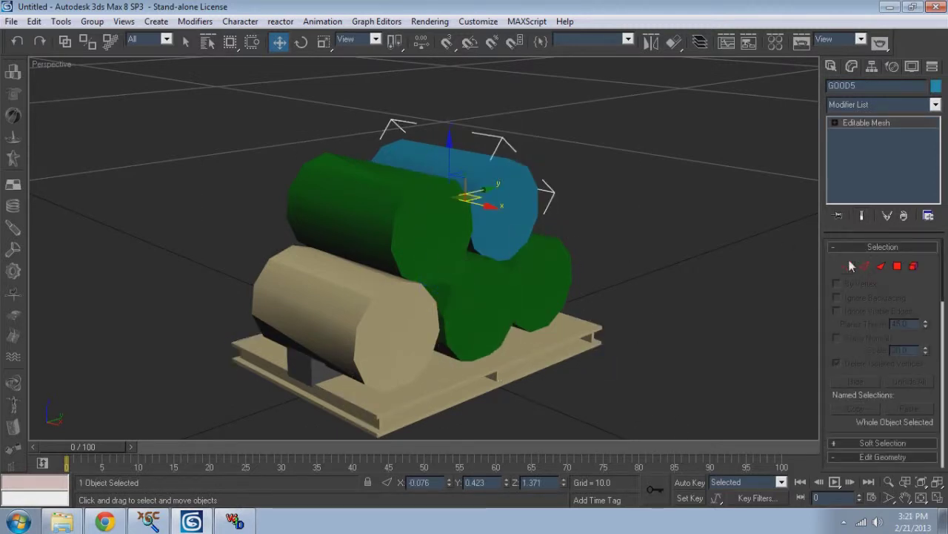
{"action": "left_click", "coordinate": [847, 266]}
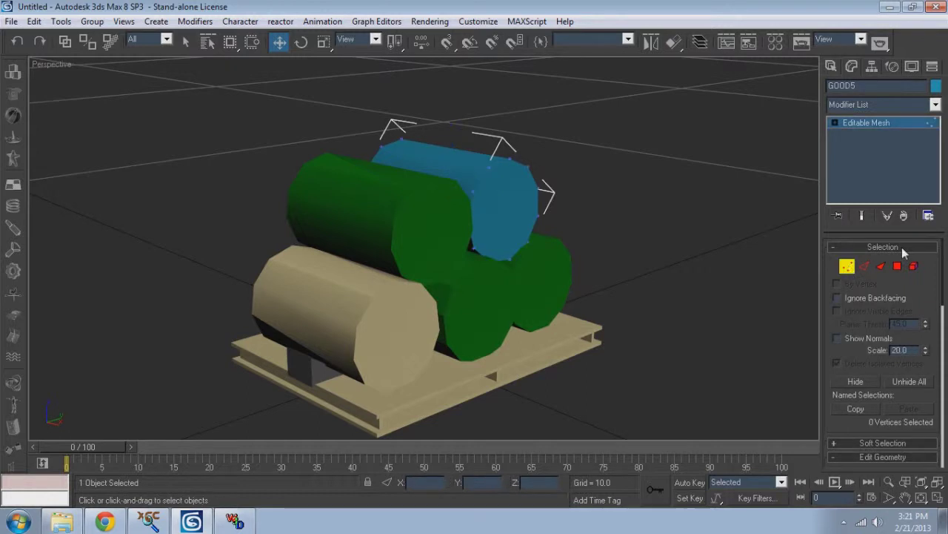
{"action": "key", "text": "ctrl+a"}
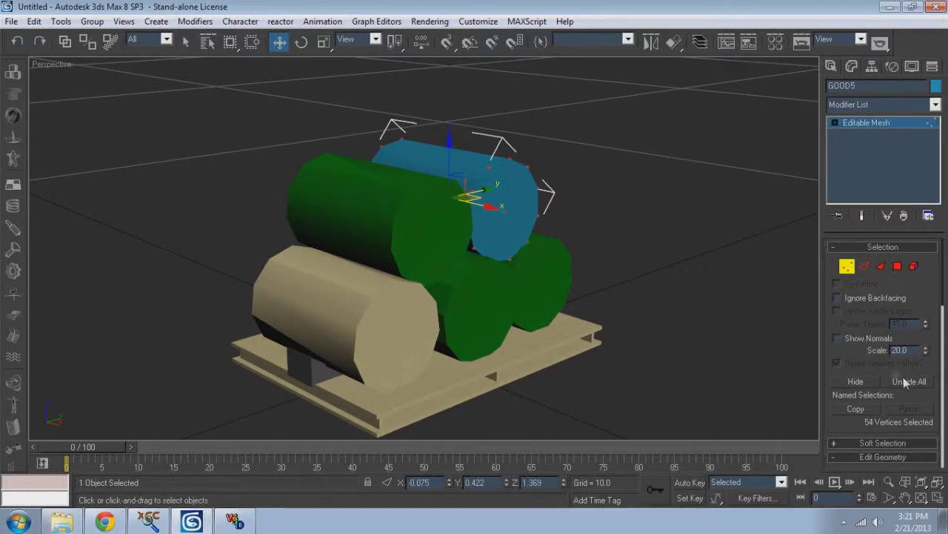
{"action": "scroll", "coordinate": [889, 370], "scroll_direction": "down", "scroll_amount": 5}
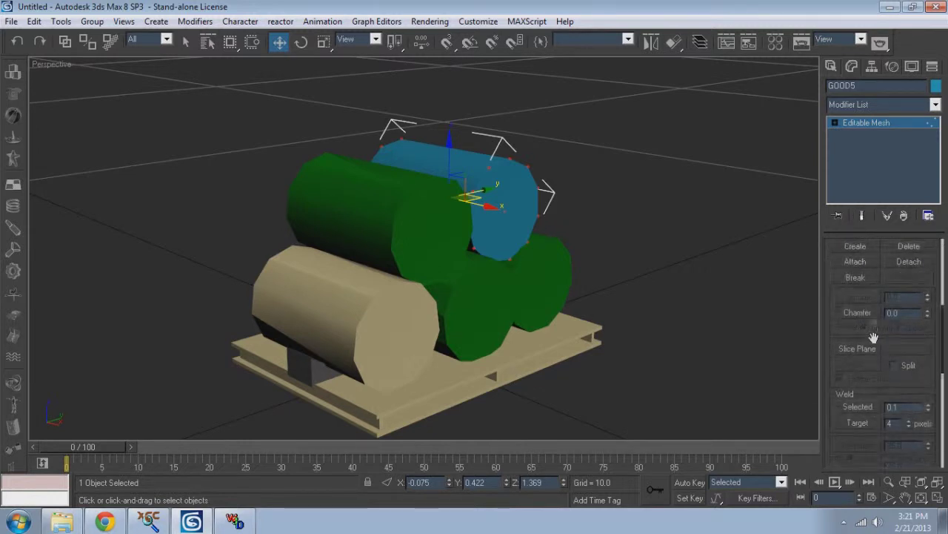
{"action": "scroll", "coordinate": [873, 338], "scroll_direction": "down", "scroll_amount": 2}
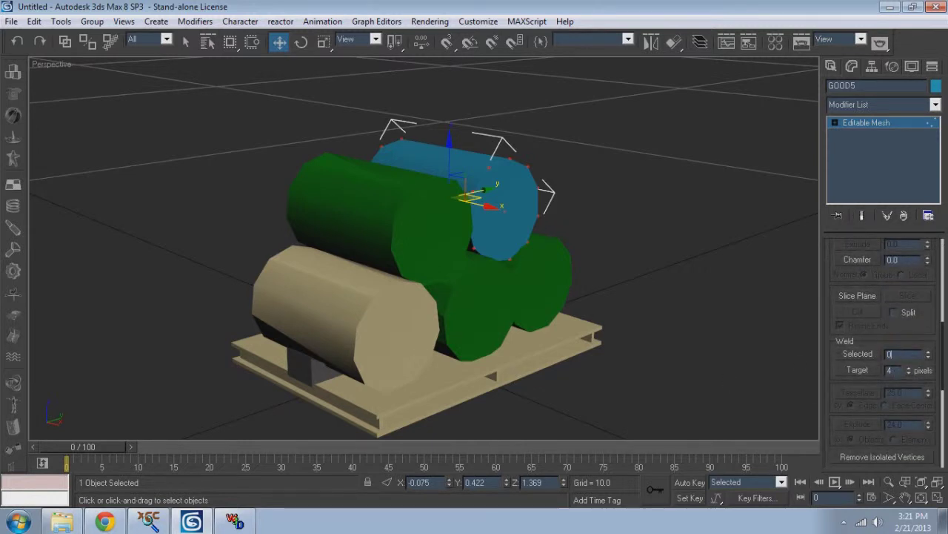
{"action": "type", "text": ".01"}
{"action": "left_click", "coordinate": [857, 354]}
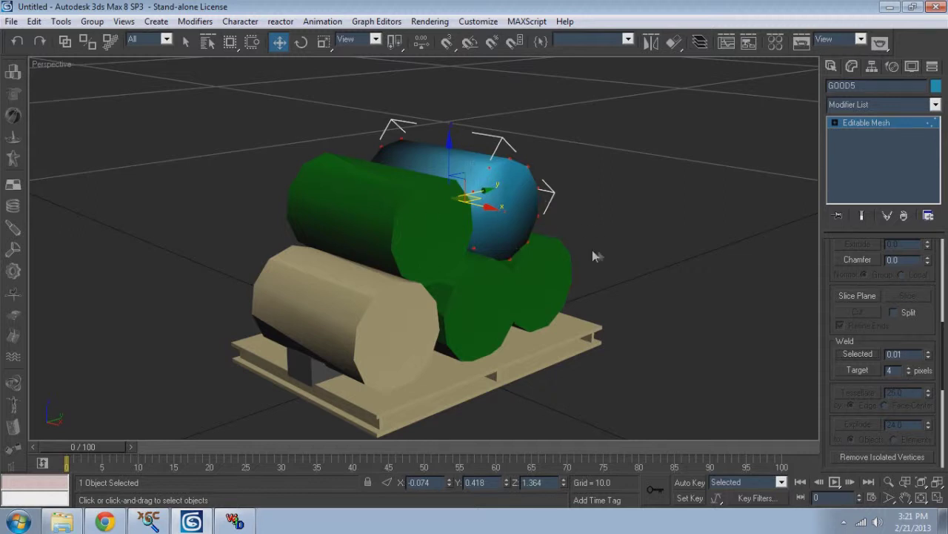
{"action": "right_click", "coordinate": [512, 206]}
{"action": "left_click", "coordinate": [485, 186]}
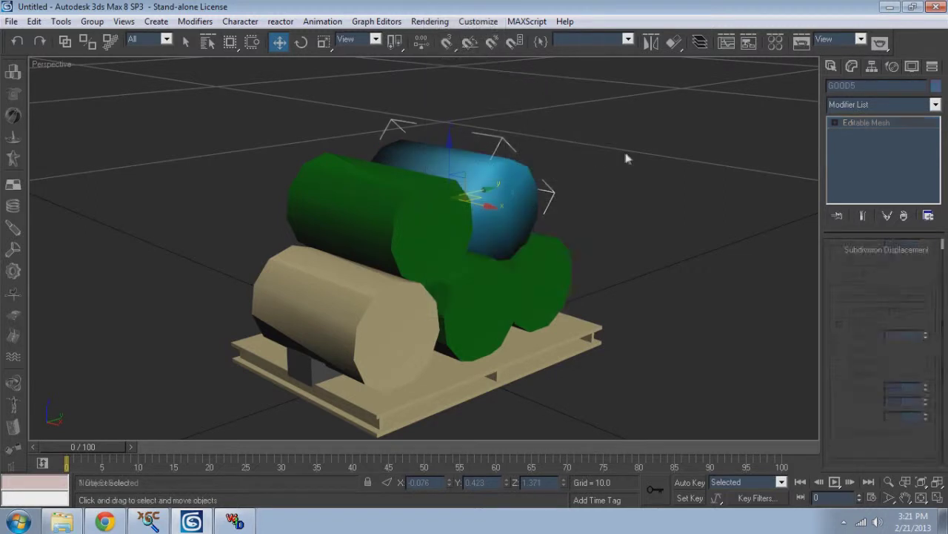
{"action": "left_click", "coordinate": [625, 155]}
Weld all vertices of the upper green barrel GOOD3 at the 0.01 threshold and leave vertex editing
{"action": "left_click", "coordinate": [435, 214]}
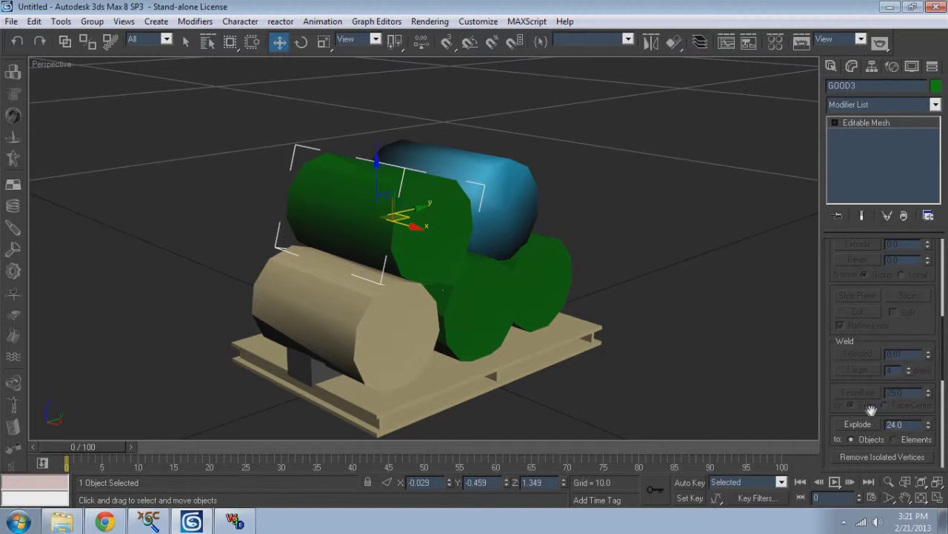
{"action": "scroll", "coordinate": [902, 322], "scroll_direction": "up", "scroll_amount": 5}
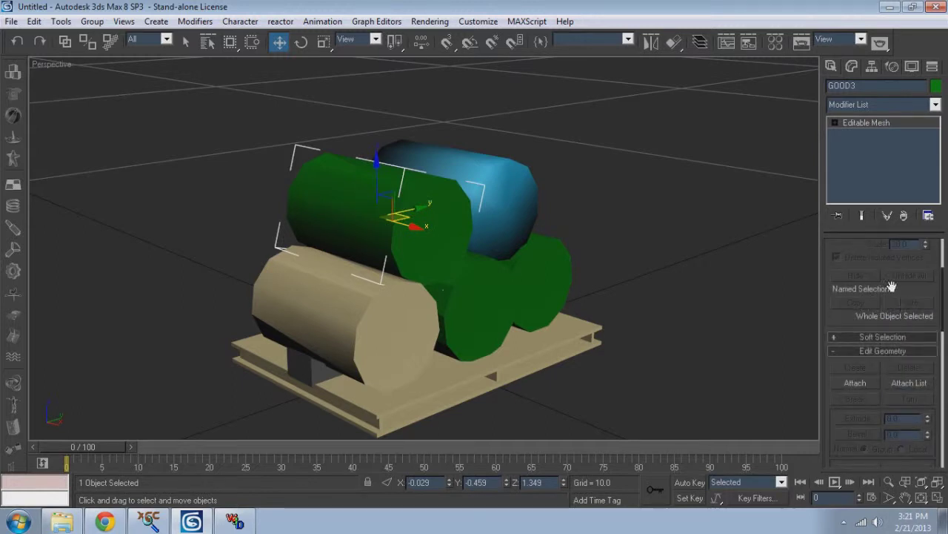
{"action": "left_click_drag", "start_coordinate": [891, 287], "coordinate": [919, 453]}
{"action": "left_click", "coordinate": [852, 267]}
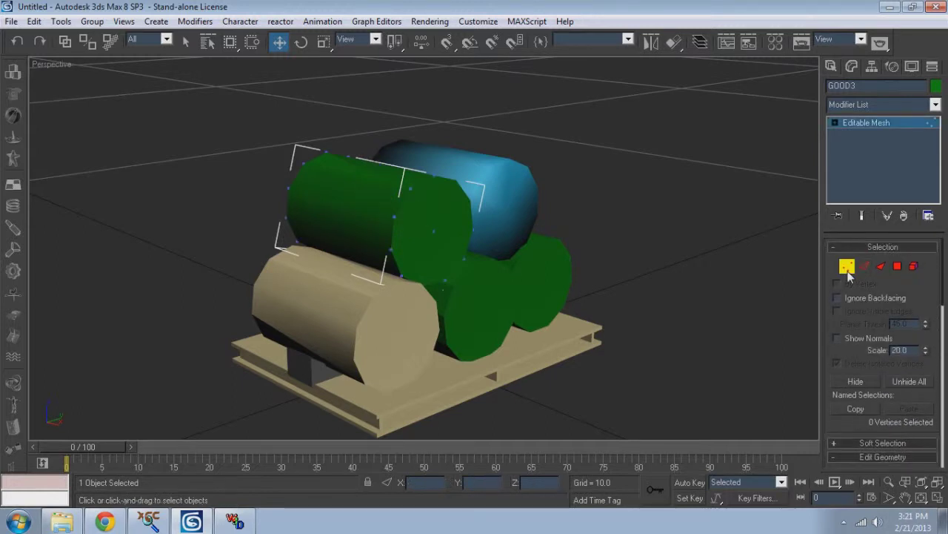
{"action": "left_click", "coordinate": [884, 248]}
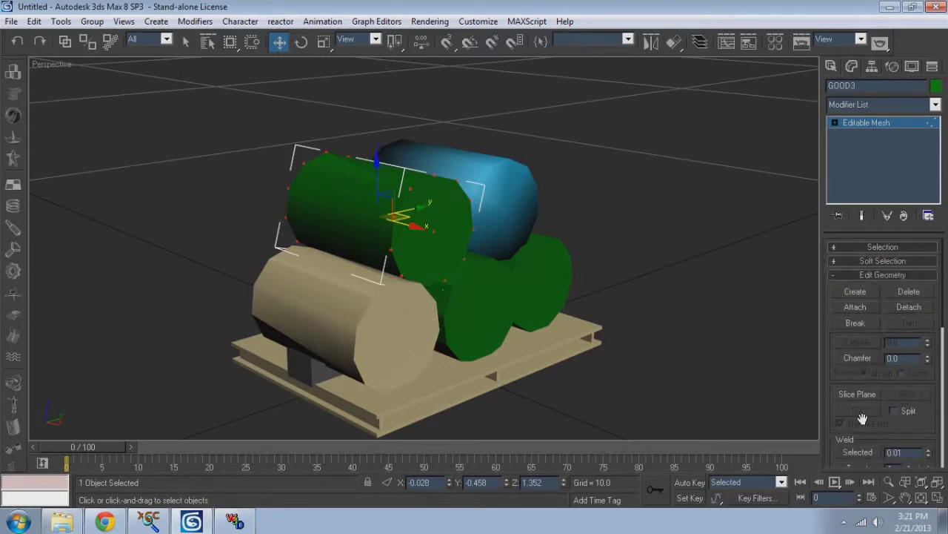
{"action": "right_click", "coordinate": [364, 250]}
{"action": "left_click", "coordinate": [346, 240]}
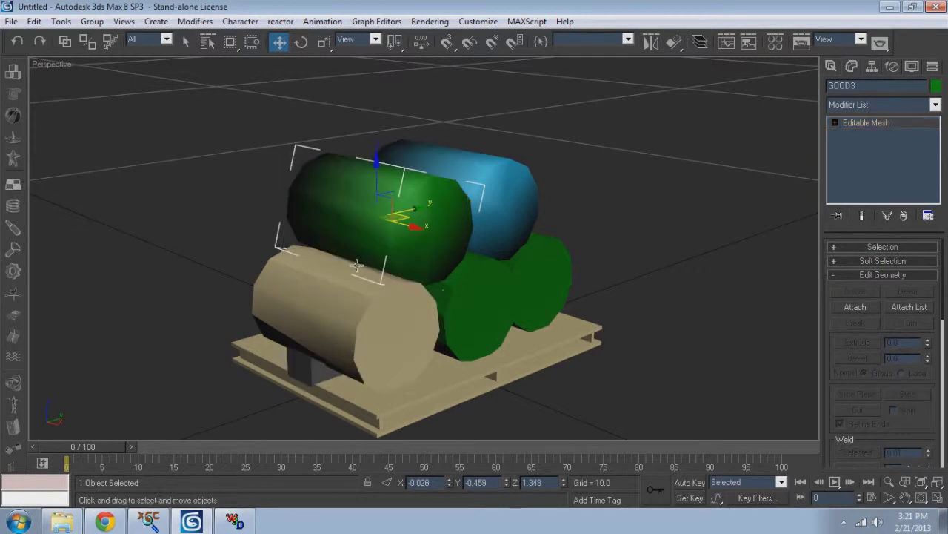
Convert the lower rear green barrel GOOD4 to an Editable Mesh and weld all its vertices
{"action": "left_click", "coordinate": [564, 280]}
{"action": "right_click", "coordinate": [564, 280]}
{"action": "mouse_move", "coordinate": [646, 394]}
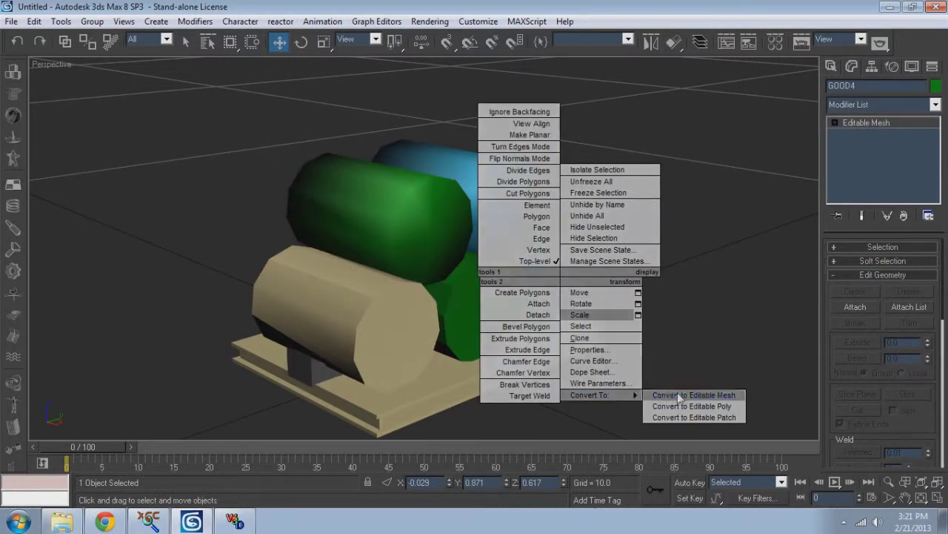
{"action": "left_click", "coordinate": [730, 394]}
{"action": "left_click", "coordinate": [853, 246]}
{"action": "left_click", "coordinate": [847, 267]}
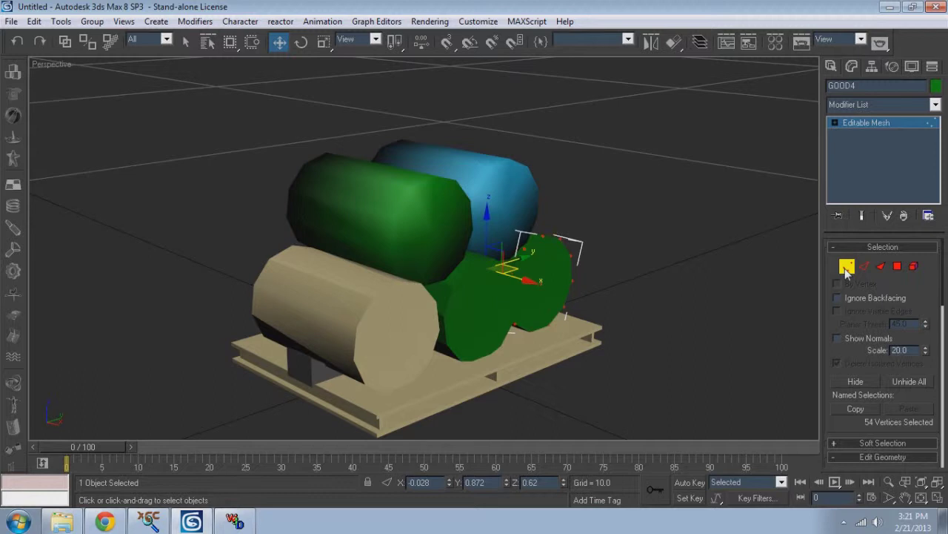
{"action": "left_click", "coordinate": [847, 268]}
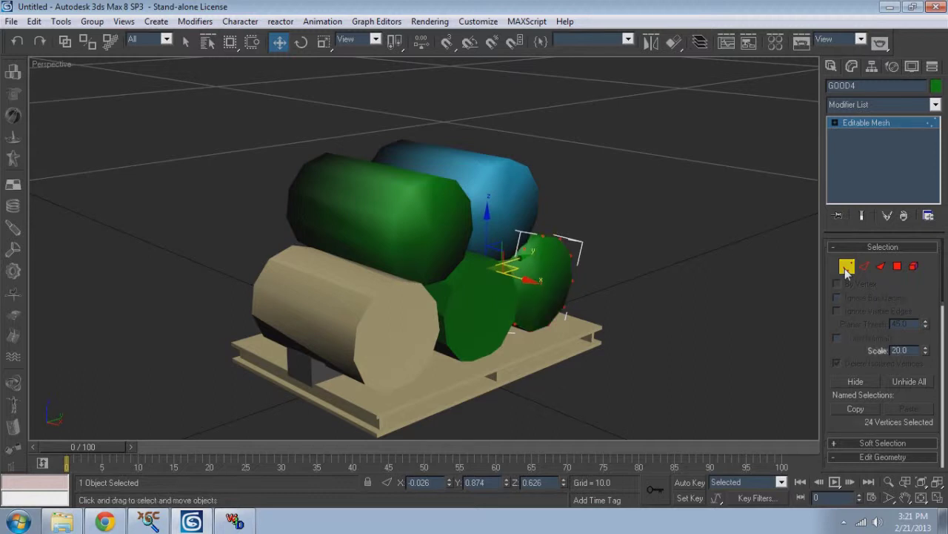
Weld all vertices of the lower middle green barrel GOOD2 and deselect it
{"action": "left_click", "coordinate": [468, 324]}
{"action": "left_click", "coordinate": [847, 266]}
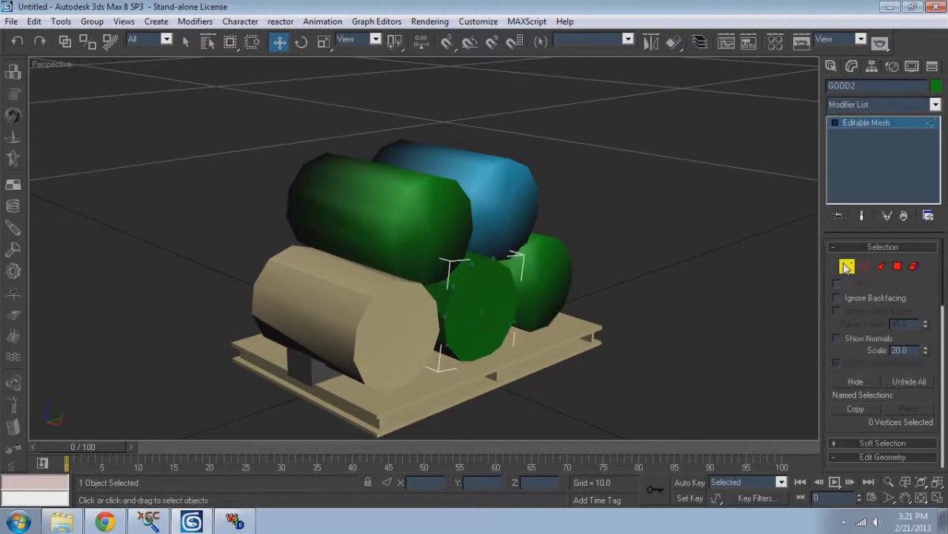
{"action": "key", "text": "ctrl+a"}
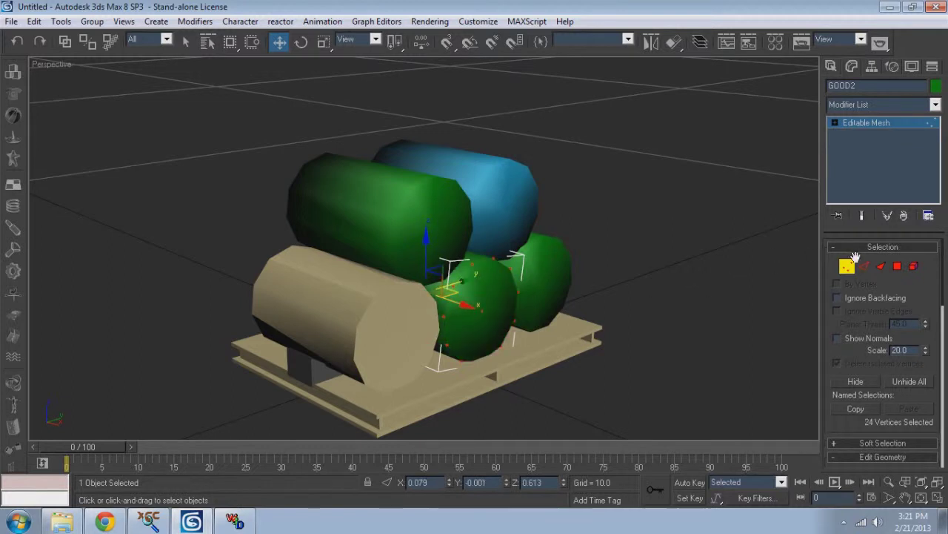
{"action": "left_click", "coordinate": [847, 266]}
{"action": "left_click", "coordinate": [597, 267]}
Weld all vertices of the beige front barrel GOOD and return to object level
{"action": "left_click", "coordinate": [415, 330]}
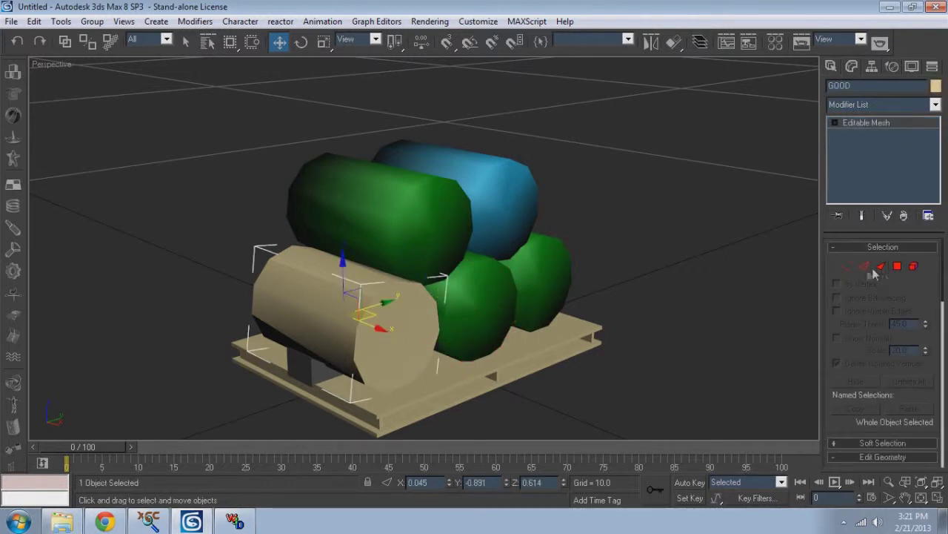
{"action": "left_click", "coordinate": [847, 267]}
{"action": "key", "text": "ctrl+a"}
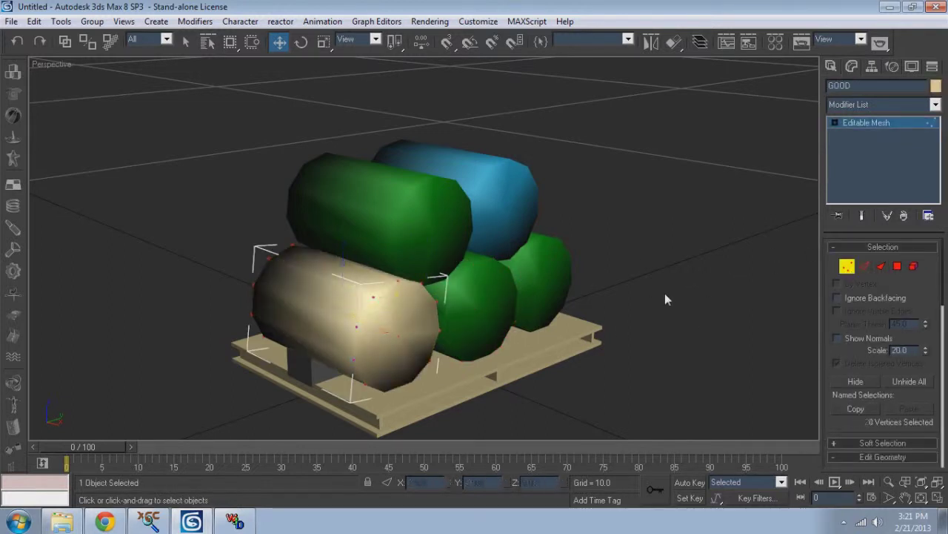
{"action": "right_click", "coordinate": [570, 338]}
{"action": "left_click", "coordinate": [520, 319]}
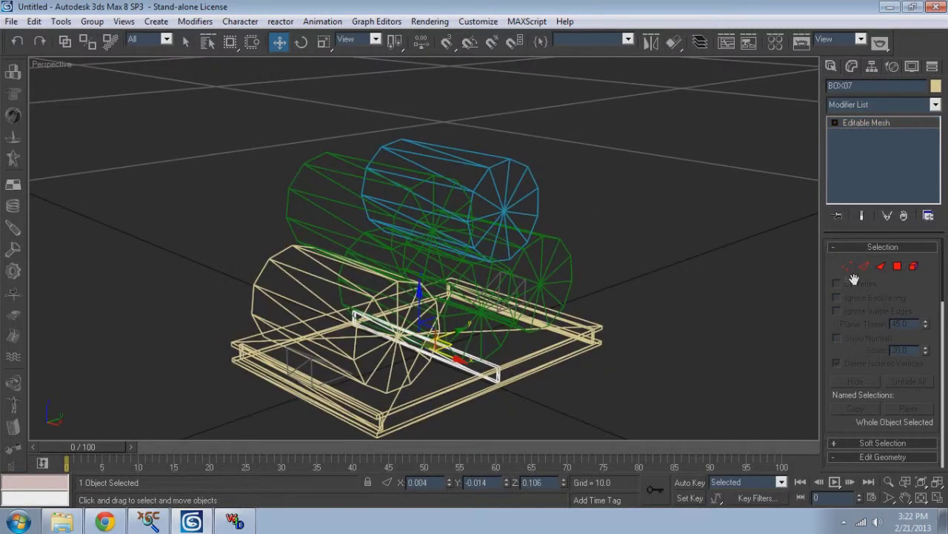
With the view in wireframe, weld all vertices of the pallet's middle support BOX07
{"action": "left_click", "coordinate": [847, 270]}
{"action": "key", "text": "ctrl+a"}
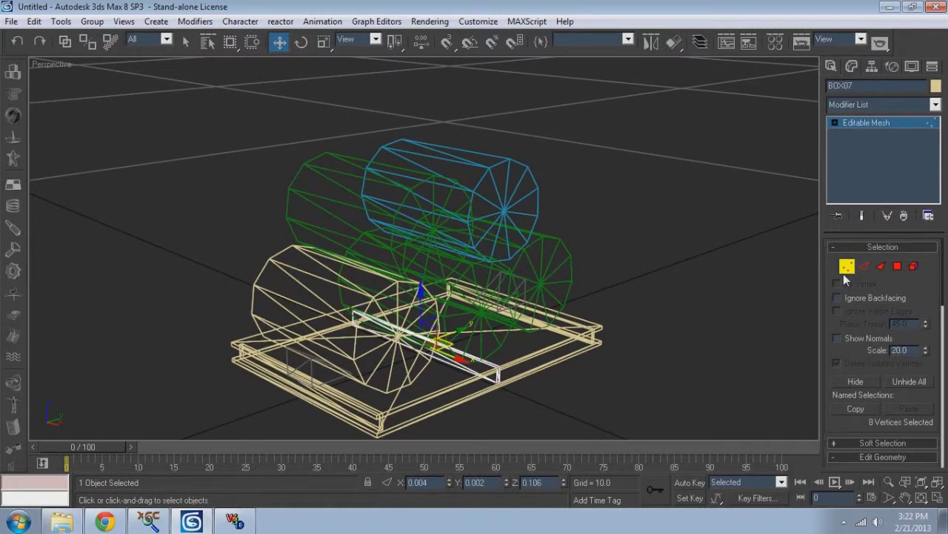
{"action": "left_click", "coordinate": [846, 271]}
Weld all vertices of the pallet's rear support BOX03 and return to object level
{"action": "left_click", "coordinate": [590, 339]}
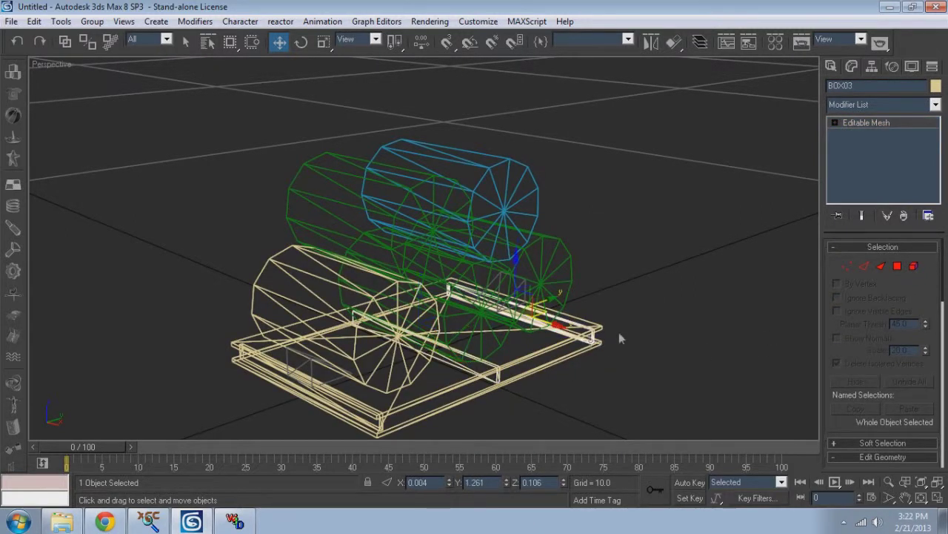
{"action": "left_click", "coordinate": [846, 268]}
{"action": "key", "text": "ctrl+a"}
{"action": "left_click", "coordinate": [845, 268]}
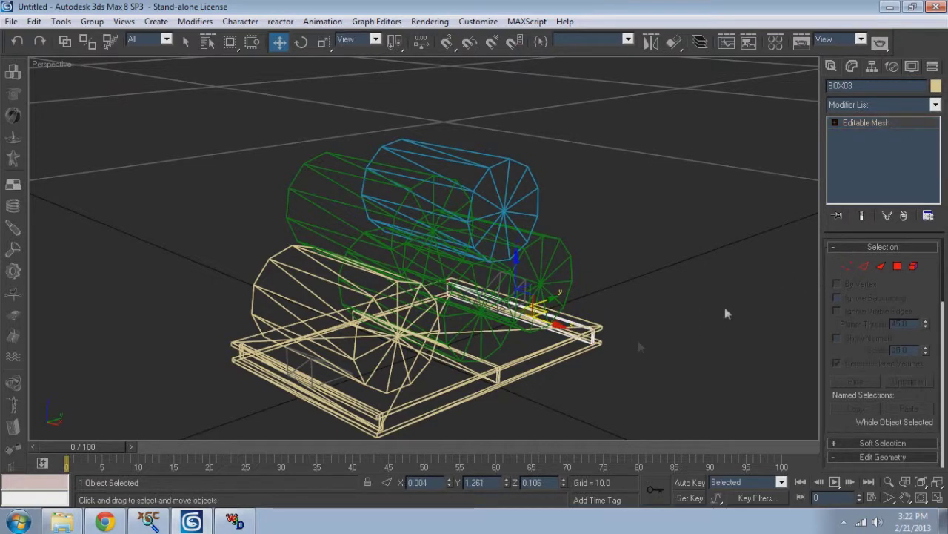
Weld all vertices of the pallet's front support BOX05 and return to object level
{"action": "left_click", "coordinate": [378, 417]}
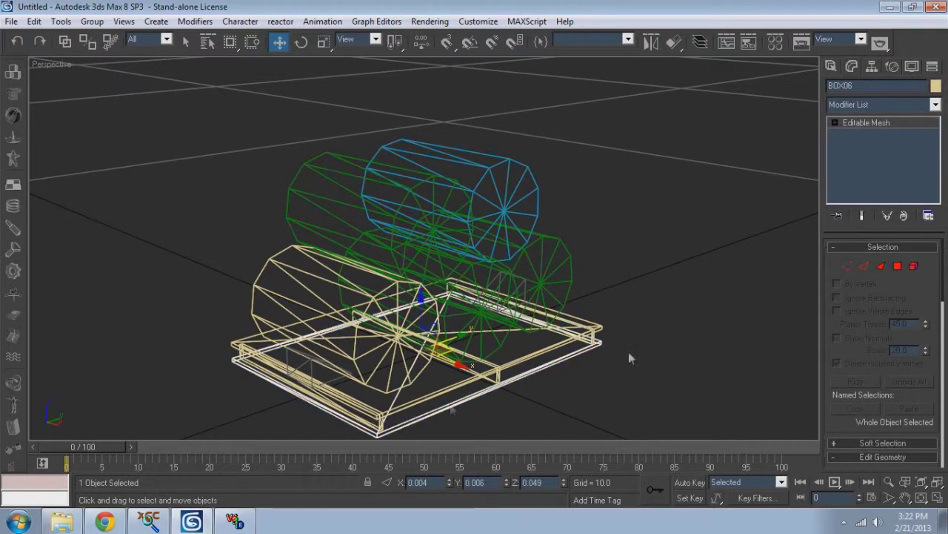
{"action": "left_click", "coordinate": [380, 419]}
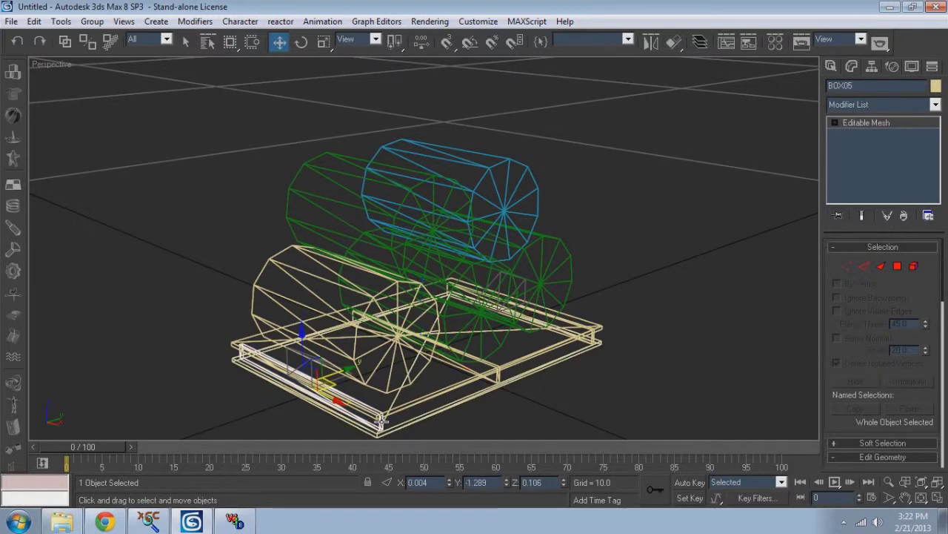
{"action": "left_click", "coordinate": [847, 269]}
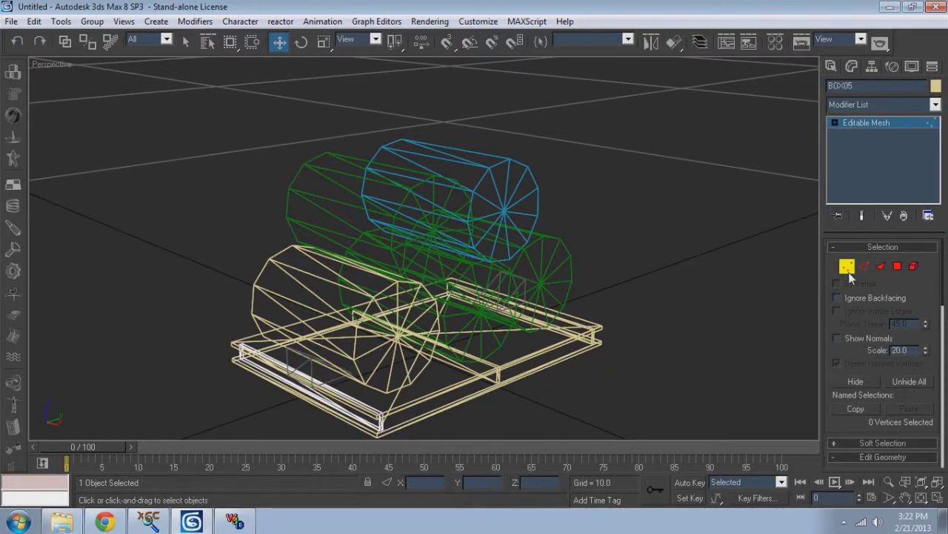
{"action": "key", "text": "ctrl+a"}
{"action": "left_click", "coordinate": [848, 271]}
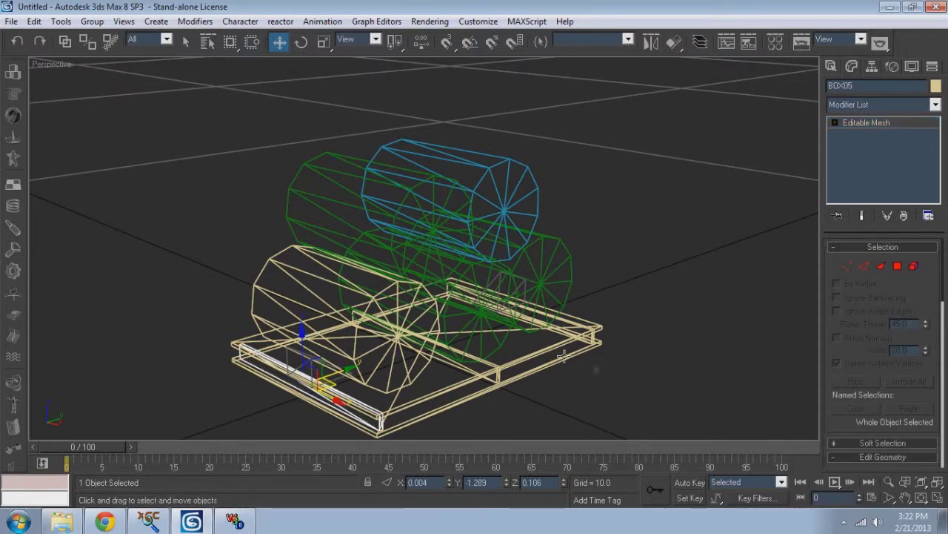
Weld all vertices of the pallet's bottom board BOX06 and deselect it
{"action": "left_click", "coordinate": [567, 356]}
{"action": "left_click", "coordinate": [845, 268]}
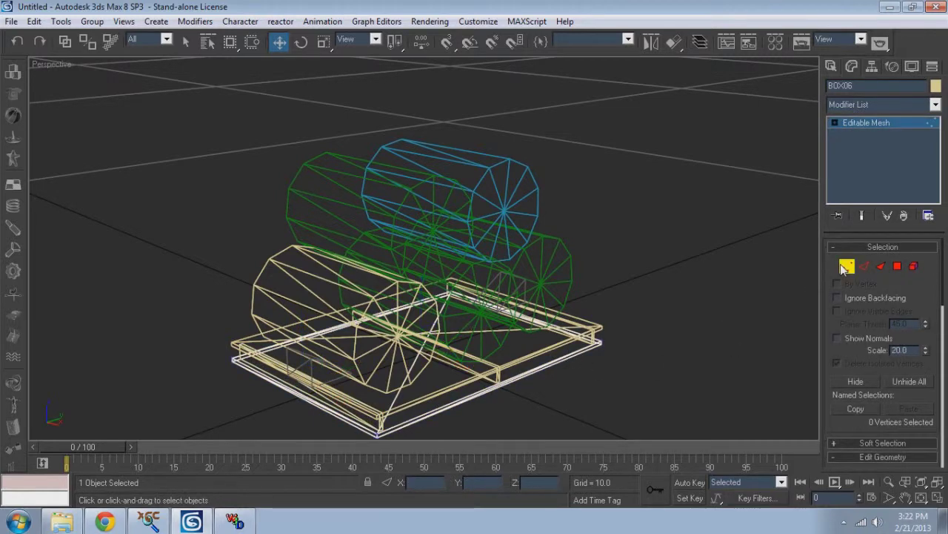
{"action": "key", "text": "ctrl+a"}
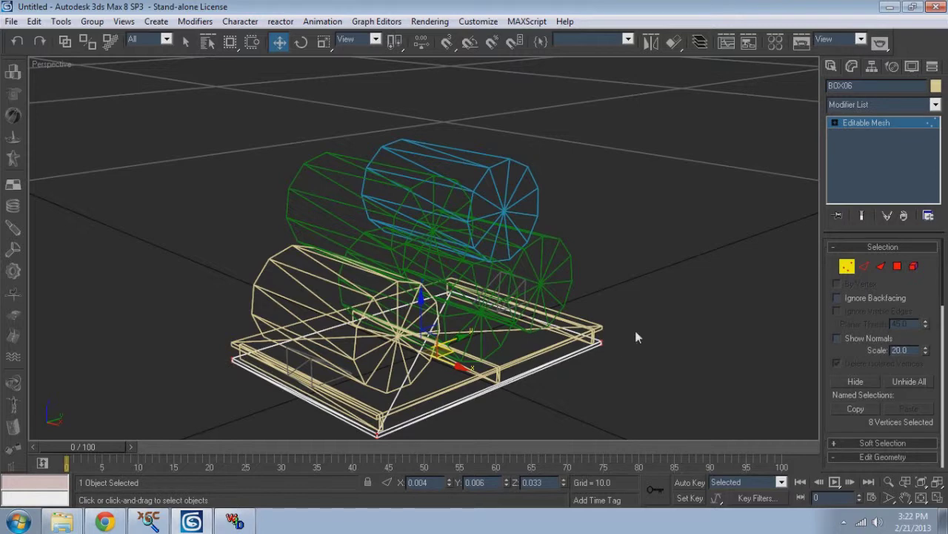
{"action": "right_click", "coordinate": [561, 360]}
{"action": "left_click", "coordinate": [530, 336]}
{"action": "left_click", "coordinate": [662, 384]}
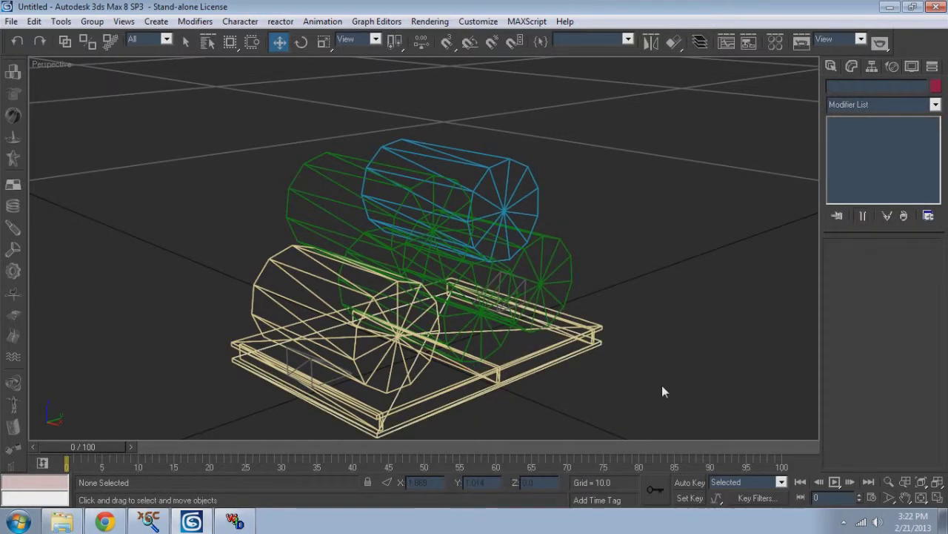
Examine the shading of the barrels and pallet from several sides in shaded view, including with edged faces
{"action": "key", "text": "F3"}
{"action": "scroll", "coordinate": [662, 385], "scroll_direction": "down", "scroll_amount": 3}
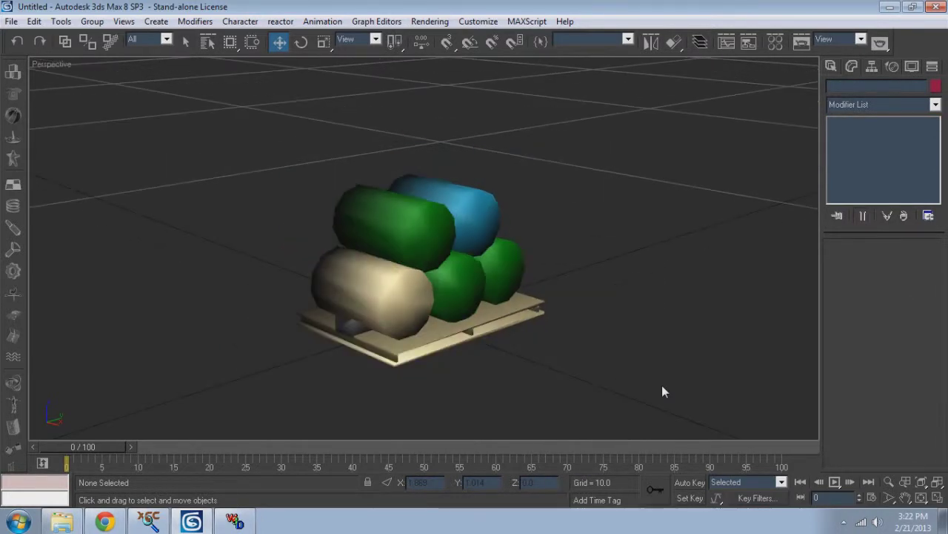
{"action": "scroll", "coordinate": [662, 385], "scroll_direction": "up", "scroll_amount": 3}
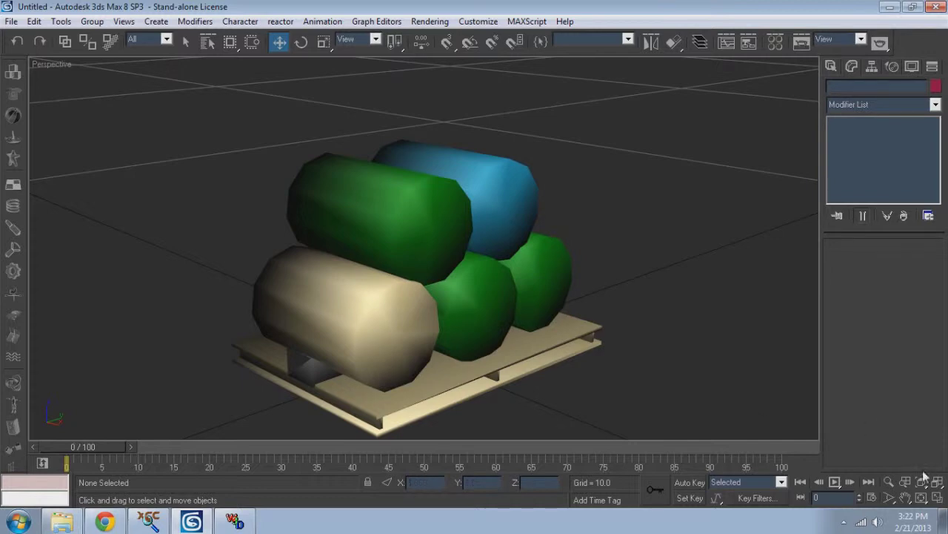
{"action": "left_click", "coordinate": [924, 497]}
{"action": "left_click_drag", "start_coordinate": [388, 316], "coordinate": [523, 339]}
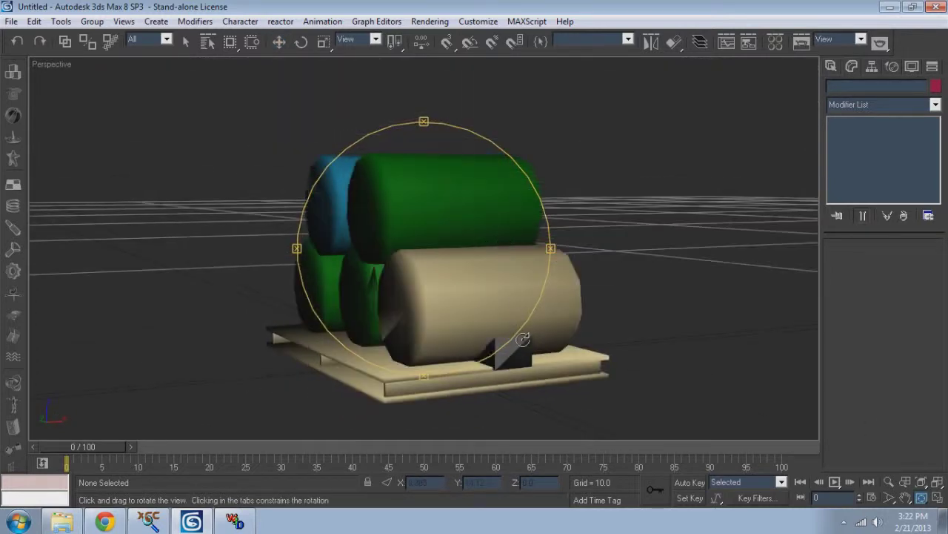
{"action": "left_click_drag", "start_coordinate": [423, 300], "coordinate": [509, 278]}
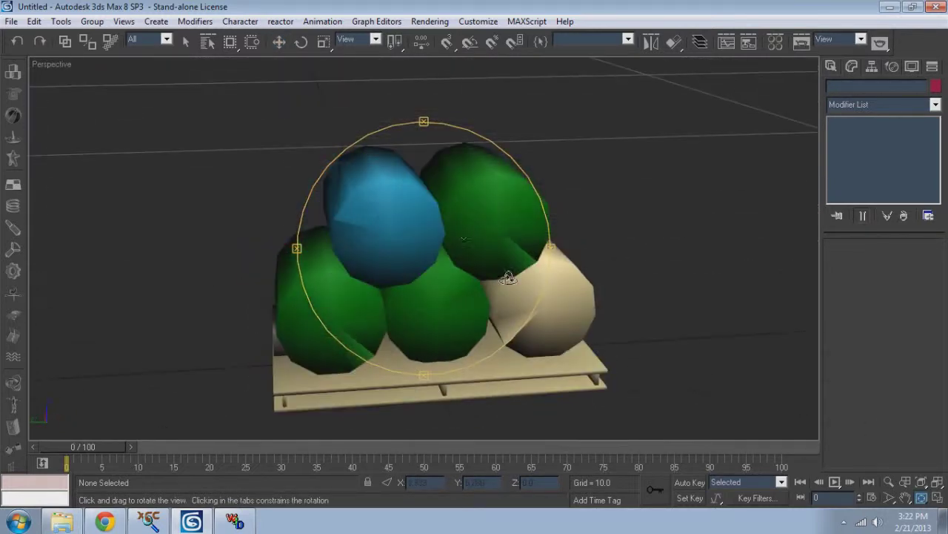
{"action": "left_click_drag", "start_coordinate": [501, 244], "coordinate": [521, 209]}
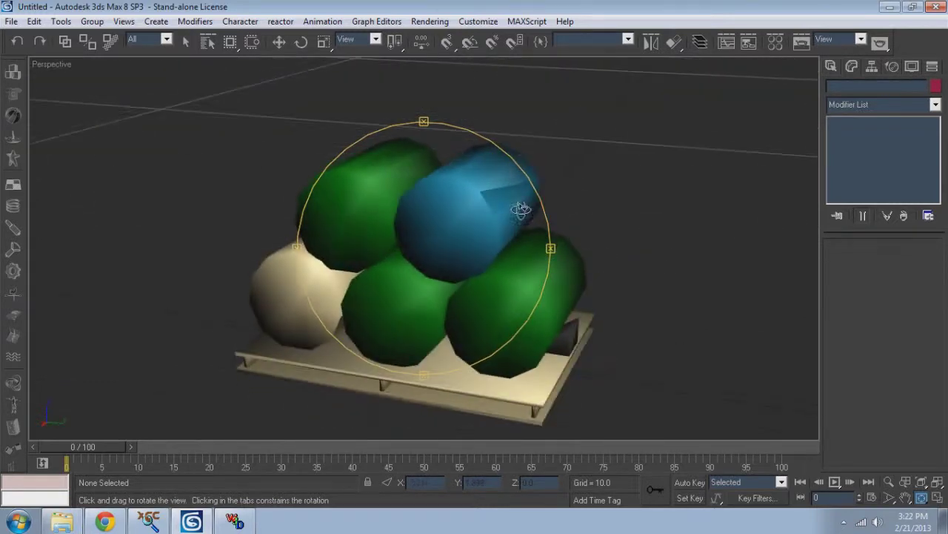
{"action": "left_click", "coordinate": [279, 42]}
{"action": "left_click", "coordinate": [353, 219]}
{"action": "key", "text": "F4"}
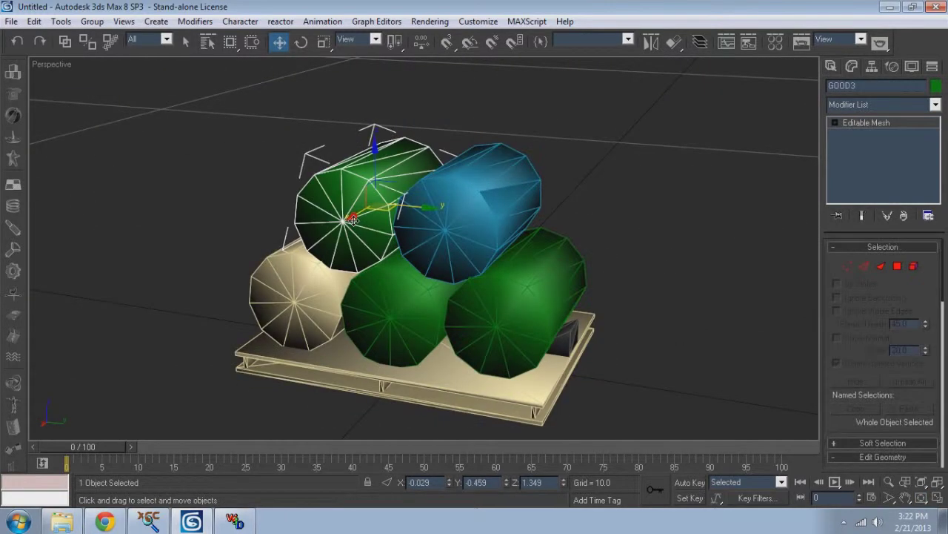
{"action": "left_click", "coordinate": [613, 237]}
{"action": "left_click", "coordinate": [344, 209]}
{"action": "left_click", "coordinate": [728, 158]}
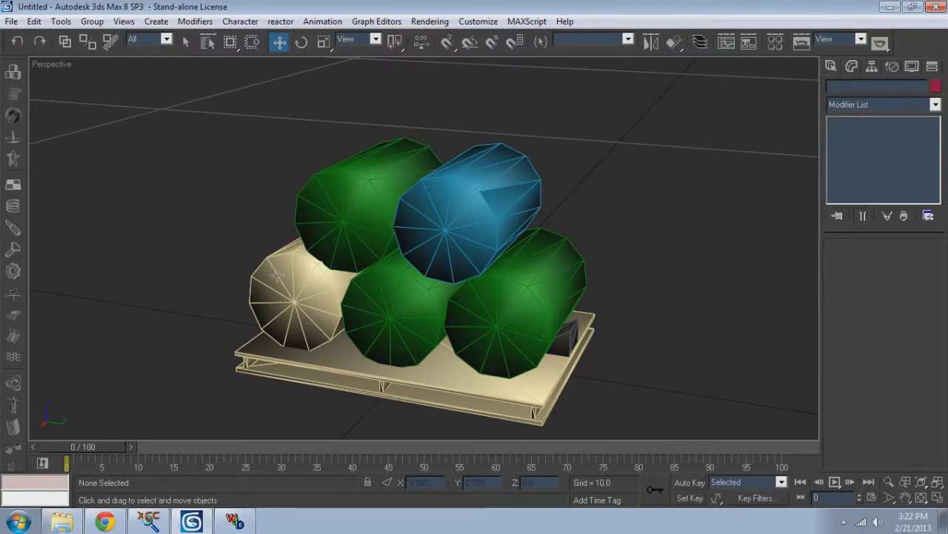
Select all five barrels on the pallet together
{"action": "left_click", "coordinate": [332, 209]}
{"action": "left_click", "coordinate": [443, 206], "text": "ctrl"}
{"action": "left_click", "coordinate": [503, 296], "text": "ctrl"}
{"action": "left_click", "coordinate": [419, 309], "text": "ctrl"}
{"action": "left_click", "coordinate": [317, 304], "text": "ctrl"}
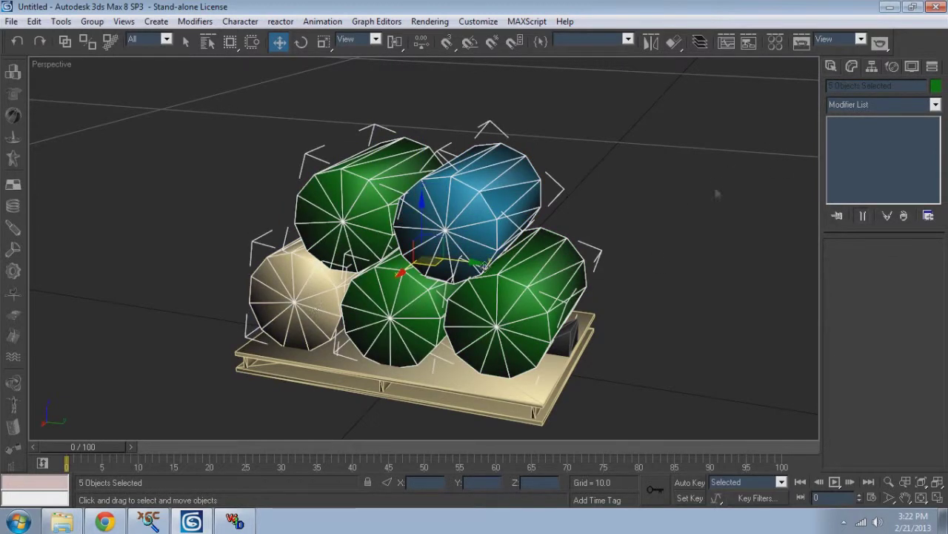
{"action": "double_click", "coordinate": [943, 114]}
{"action": "double_click", "coordinate": [551, 140]}
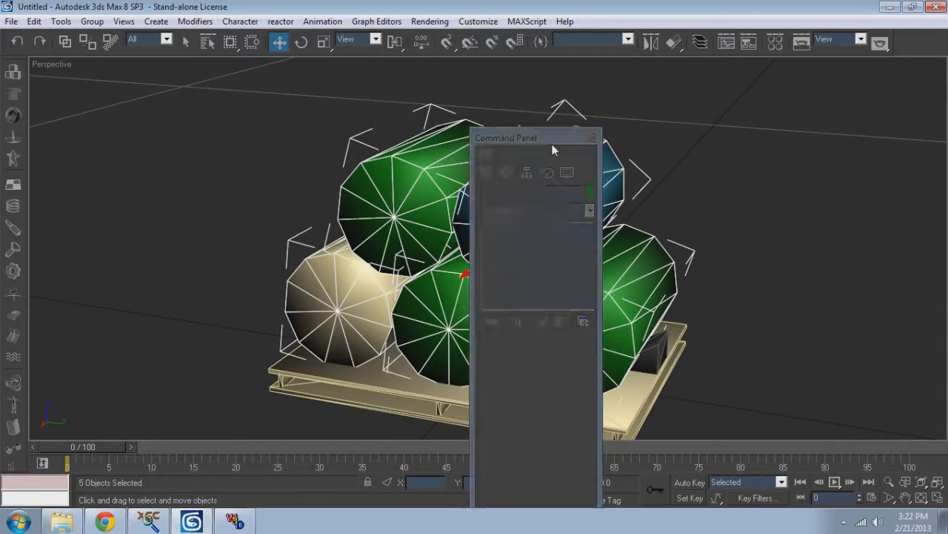
{"action": "left_click", "coordinate": [885, 108]}
{"action": "left_click", "coordinate": [942, 133]}
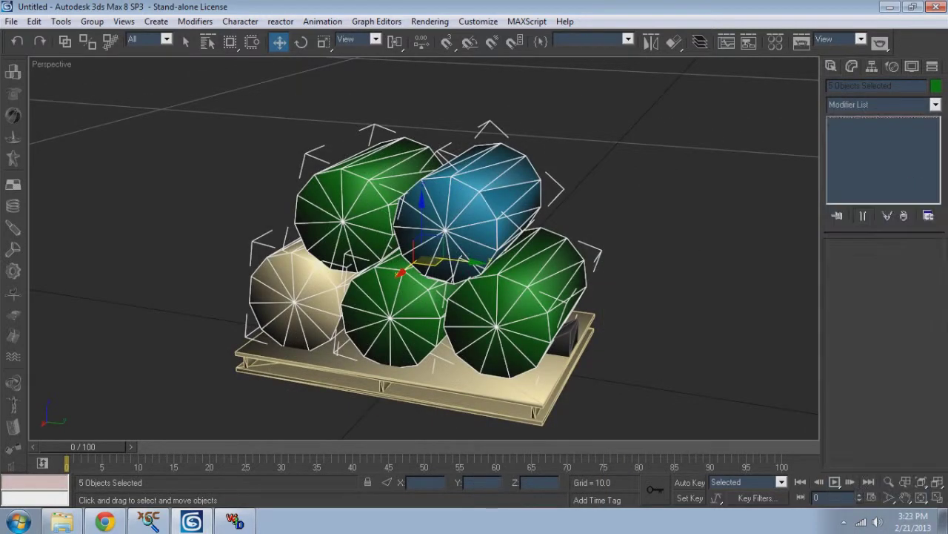
Apply a Smooth modifier to the five selected barrels and assign smoothing group 1
{"action": "left_click", "coordinate": [935, 104]}
{"action": "scroll", "coordinate": [859, 281], "scroll_direction": "down", "scroll_amount": 15}
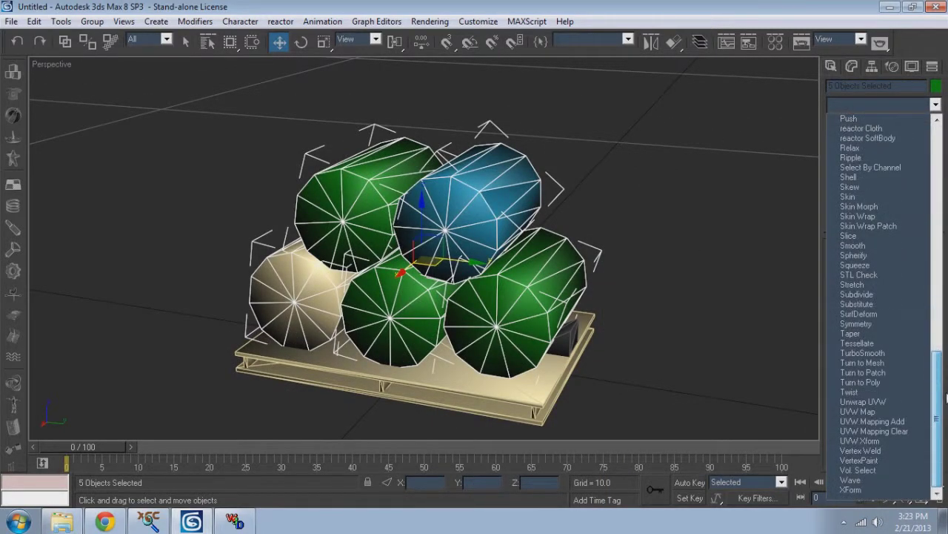
{"action": "left_click", "coordinate": [859, 246]}
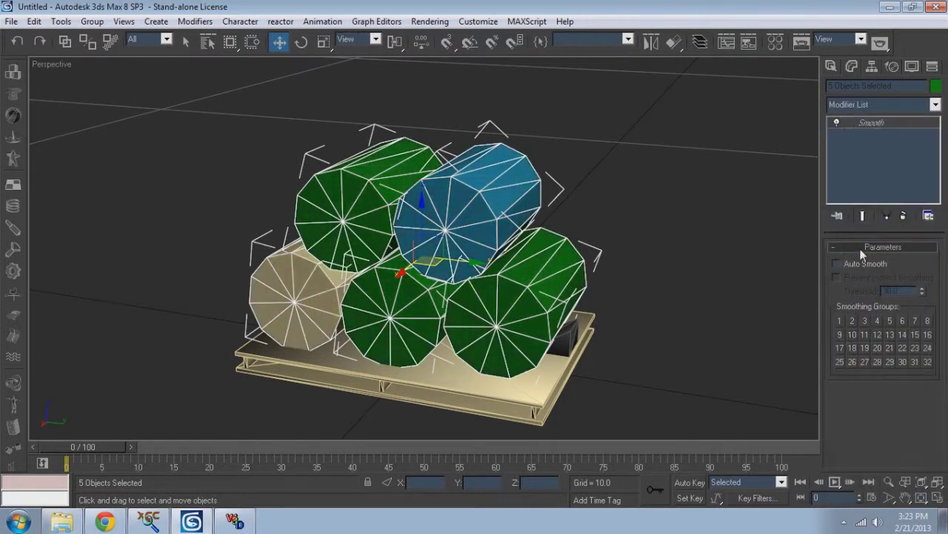
{"action": "left_click", "coordinate": [853, 262]}
{"action": "left_click", "coordinate": [853, 262]}
{"action": "left_click", "coordinate": [844, 321]}
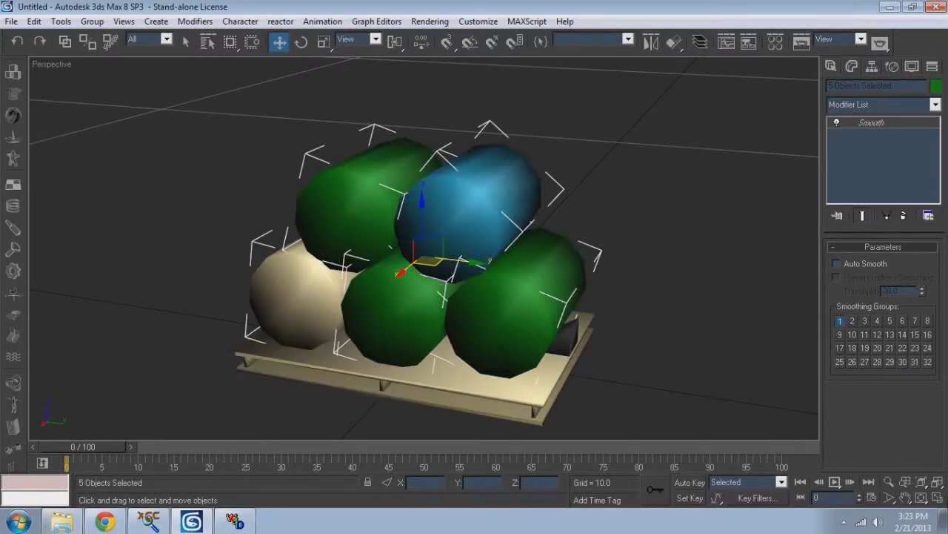
Try Auto Smooth on the barrels in place of smoothing group 1, switch back to group 1 and inspect the shading
{"action": "left_click", "coordinate": [921, 498]}
{"action": "left_click_drag", "start_coordinate": [519, 267], "coordinate": [434, 281]}
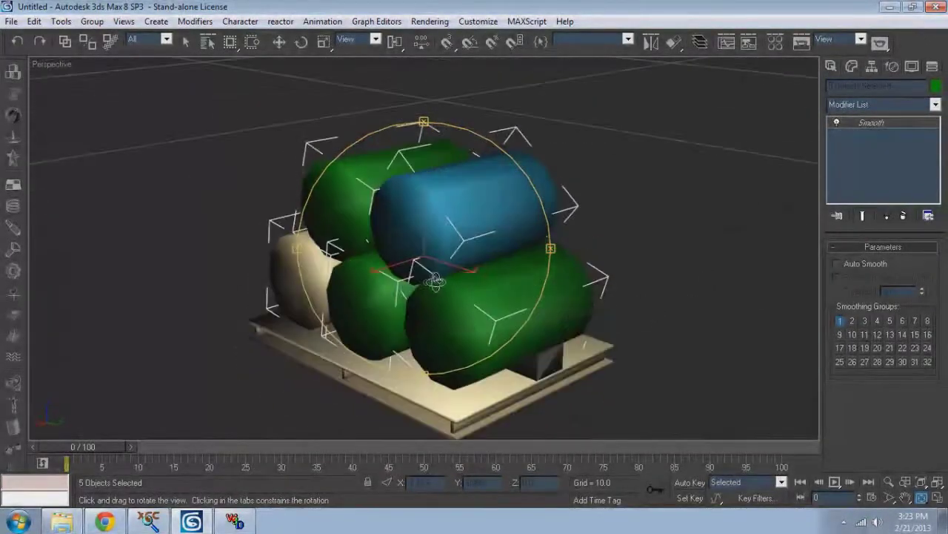
{"action": "left_click", "coordinate": [841, 321]}
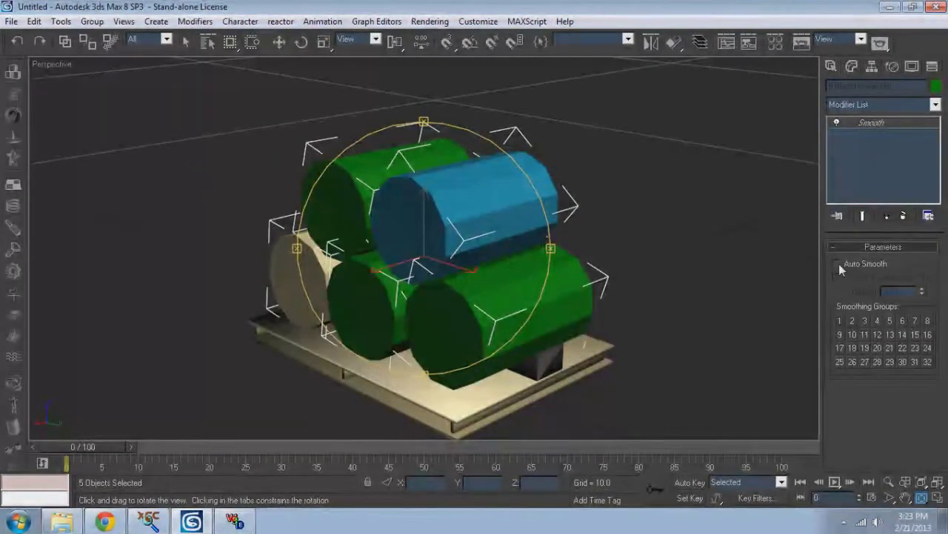
{"action": "left_click", "coordinate": [837, 264]}
{"action": "mouse_move", "coordinate": [452, 283]}
{"action": "left_mouse_down"}
{"action": "mouse_move", "coordinate": [527, 271]}
{"action": "mouse_move", "coordinate": [398, 279]}
{"action": "mouse_move", "coordinate": [512, 286]}
{"action": "mouse_move", "coordinate": [443, 295]}
{"action": "left_mouse_up"}
{"action": "left_click", "coordinate": [837, 264]}
{"action": "left_click", "coordinate": [840, 321]}
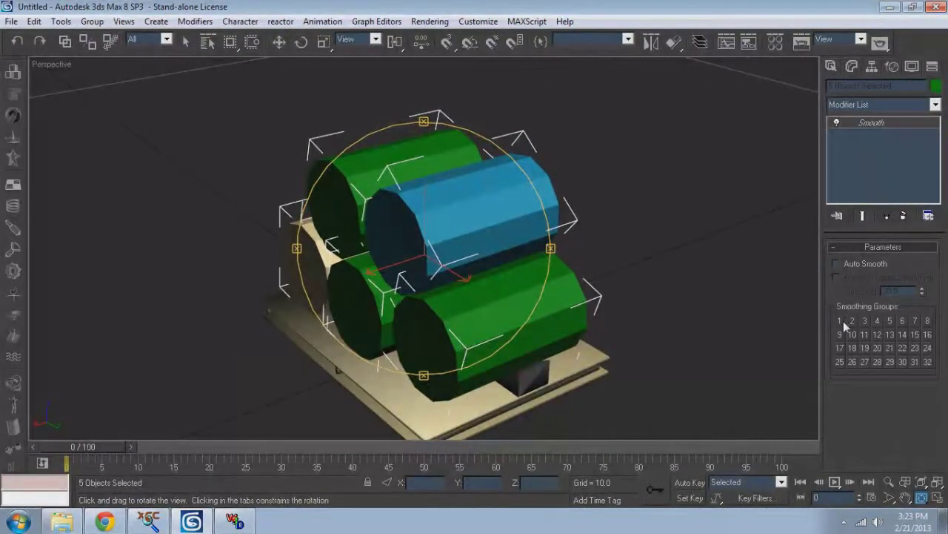
{"action": "left_click_drag", "start_coordinate": [438, 264], "coordinate": [302, 258]}
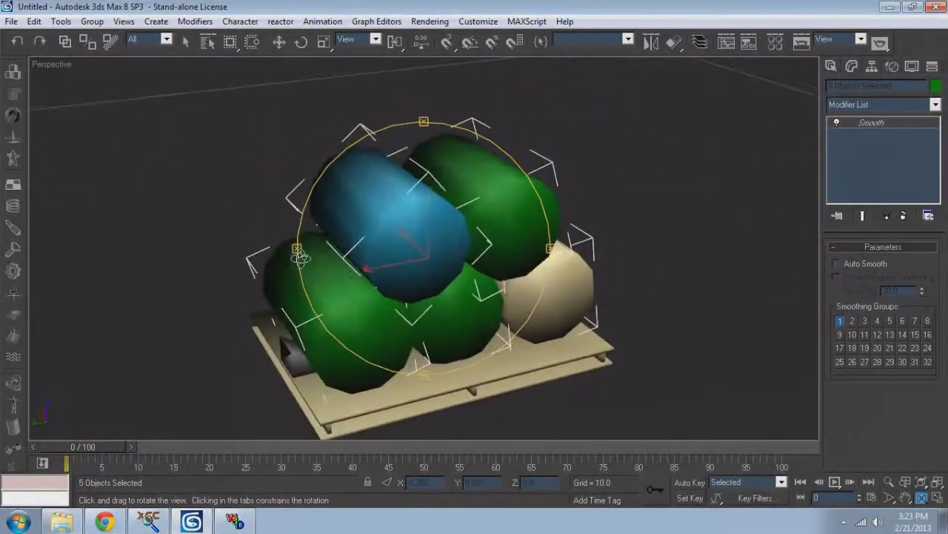
Return to the Move tool, deselect the barrels and show edged faces in the viewport
{"action": "left_click", "coordinate": [301, 42]}
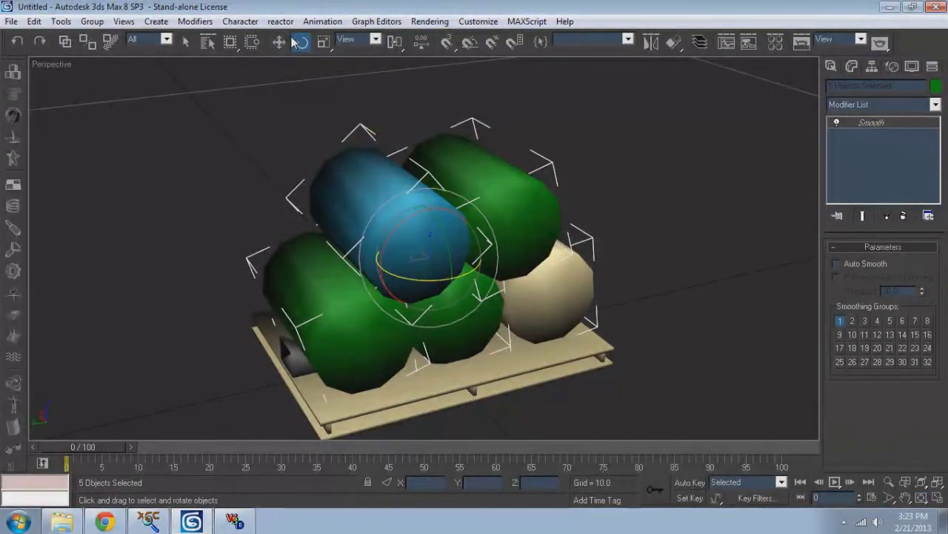
{"action": "left_click", "coordinate": [280, 42]}
{"action": "left_click", "coordinate": [332, 230]}
{"action": "left_click", "coordinate": [217, 191]}
{"action": "key", "text": "F4"}
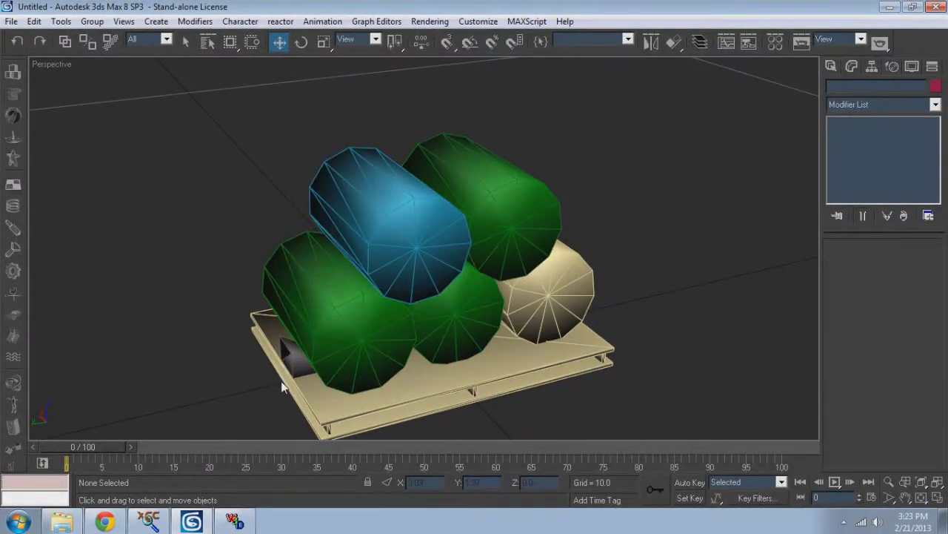
Select both wedges beside the outer barrels, apply a Smooth modifier to them, and check them in shaded view without edged faces
{"action": "left_click", "coordinate": [300, 361]}
{"action": "key", "text": "F3"}
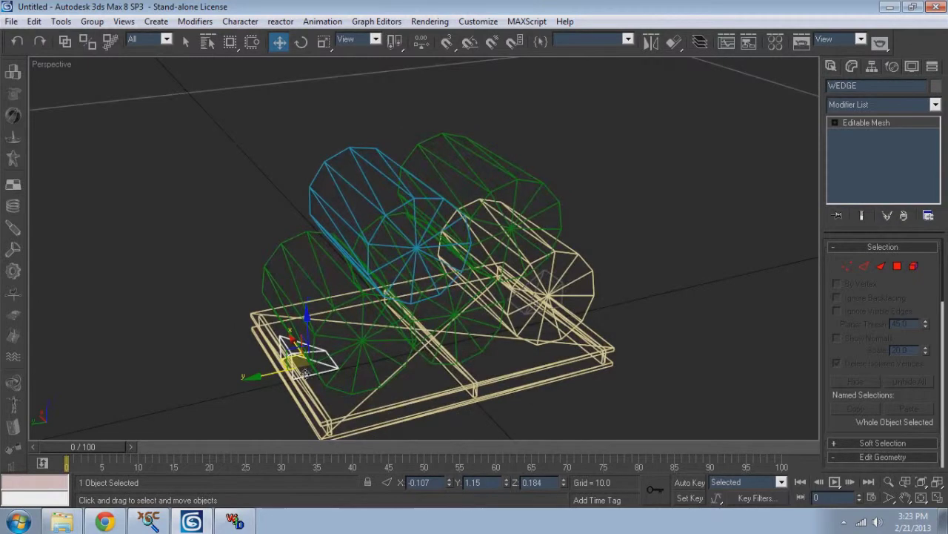
{"action": "key", "text": "F3"}
{"action": "key", "text": "F3"}
{"action": "left_click", "coordinate": [555, 283]}
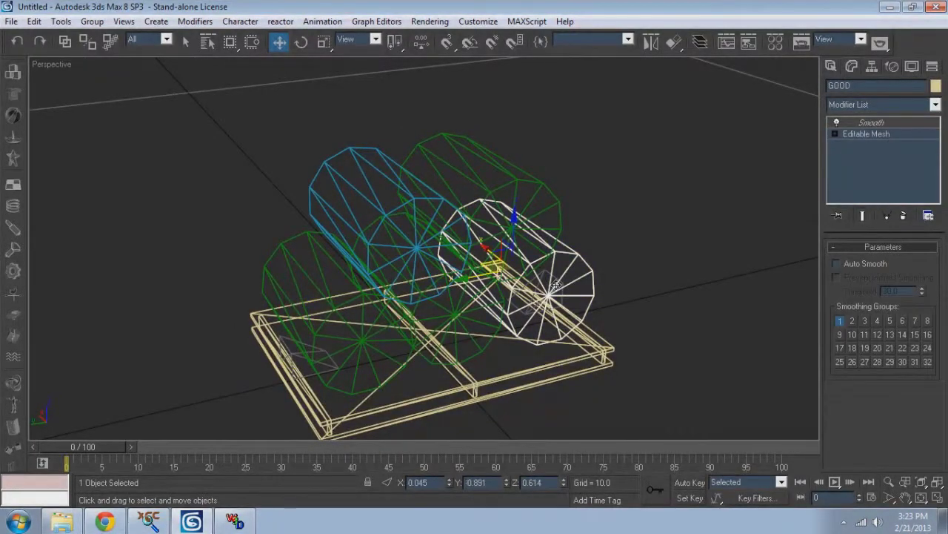
{"action": "left_click", "coordinate": [555, 285]}
{"action": "left_click", "coordinate": [294, 354], "text": "ctrl"}
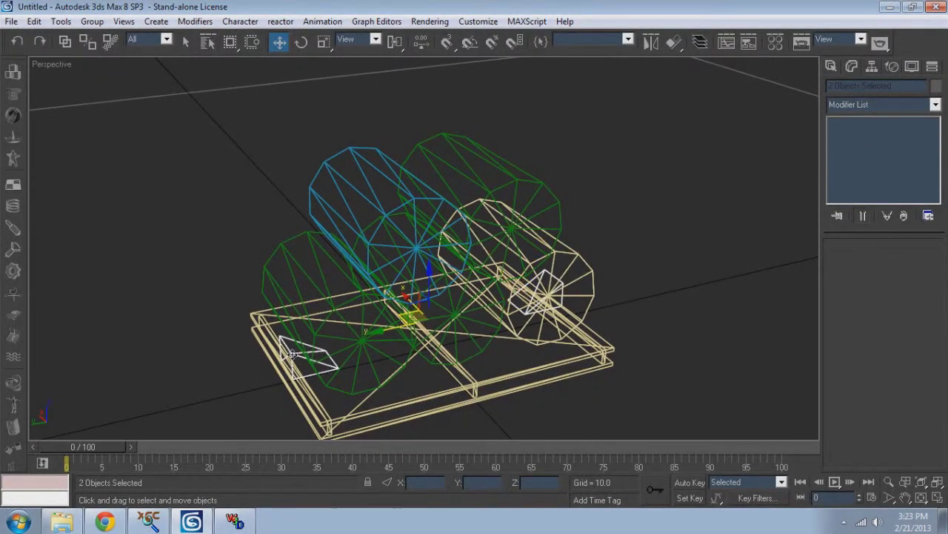
{"action": "key", "text": "F3"}
{"action": "left_click", "coordinate": [876, 106]}
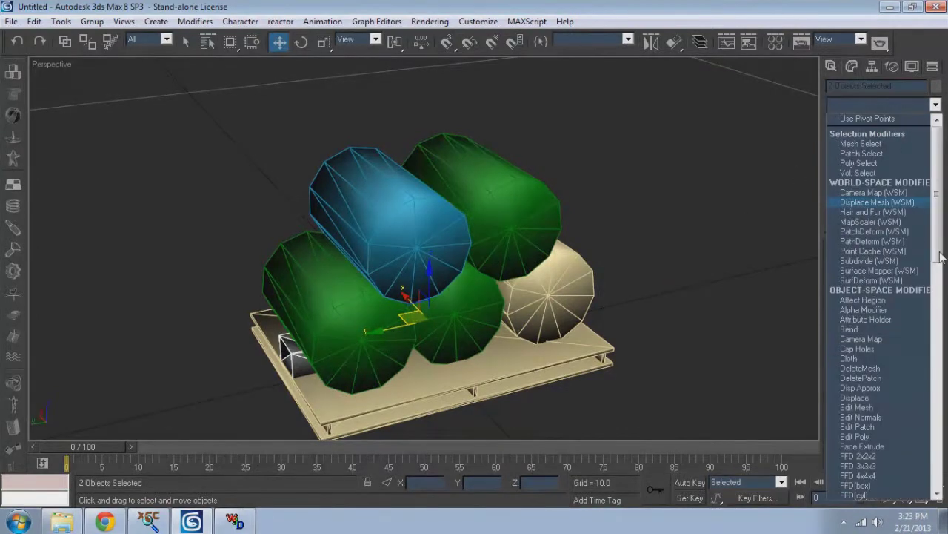
{"action": "scroll", "coordinate": [938, 256], "scroll_direction": "down", "scroll_amount": 10}
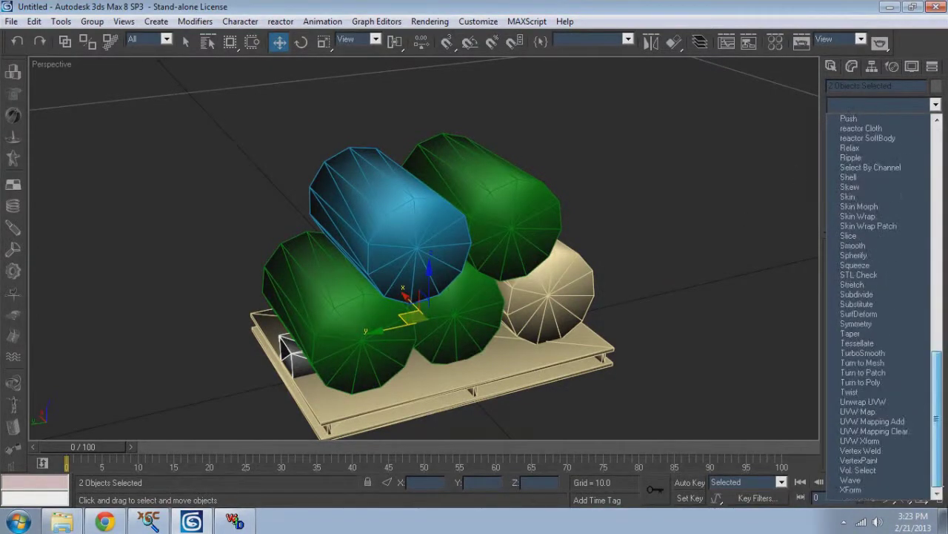
{"action": "left_click", "coordinate": [855, 255]}
{"action": "key", "text": "F3"}
{"action": "key", "text": "F3"}
{"action": "key", "text": "F4"}
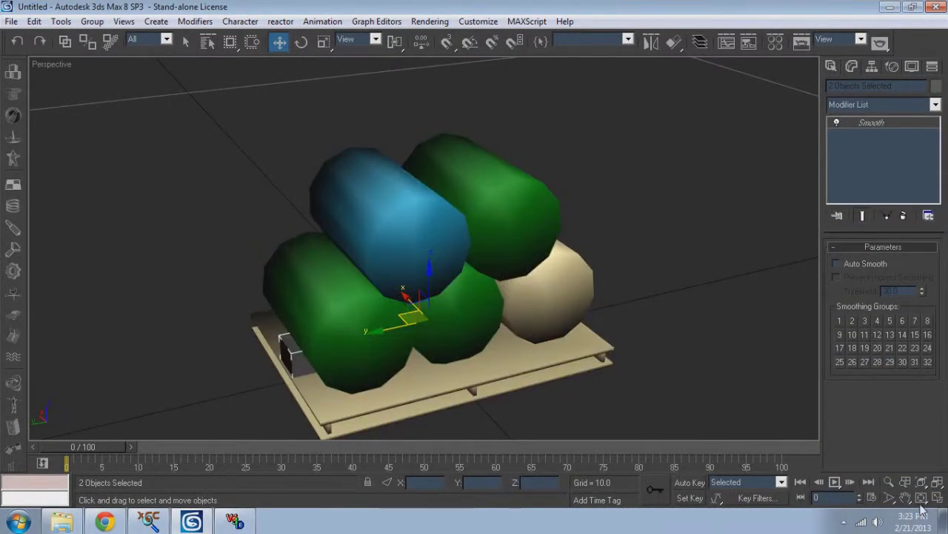
{"action": "left_click", "coordinate": [921, 497]}
{"action": "left_click_drag", "start_coordinate": [385, 281], "coordinate": [320, 274]}
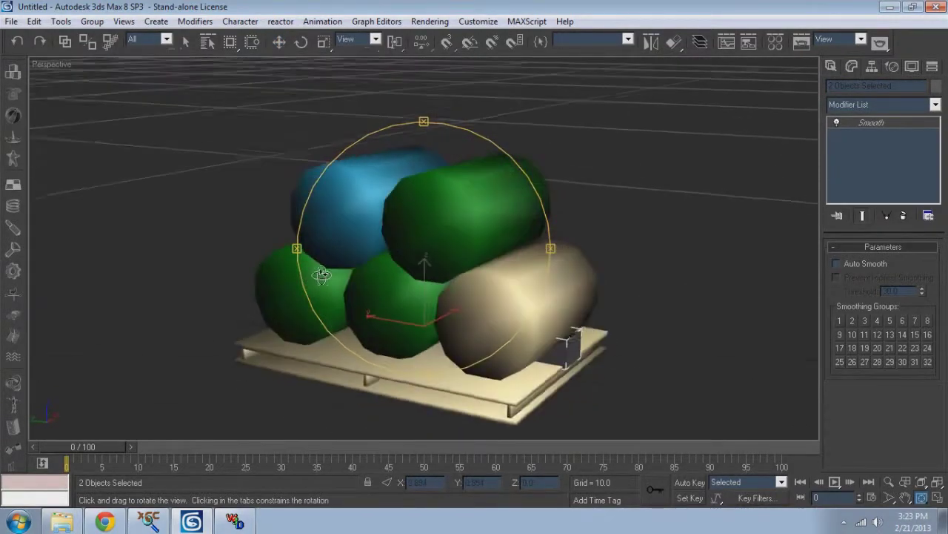
Turn on Auto Smooth for the two selected wedges, check their shading from the other side, and deselect them
{"action": "left_click_drag", "start_coordinate": [472, 276], "coordinate": [563, 275]}
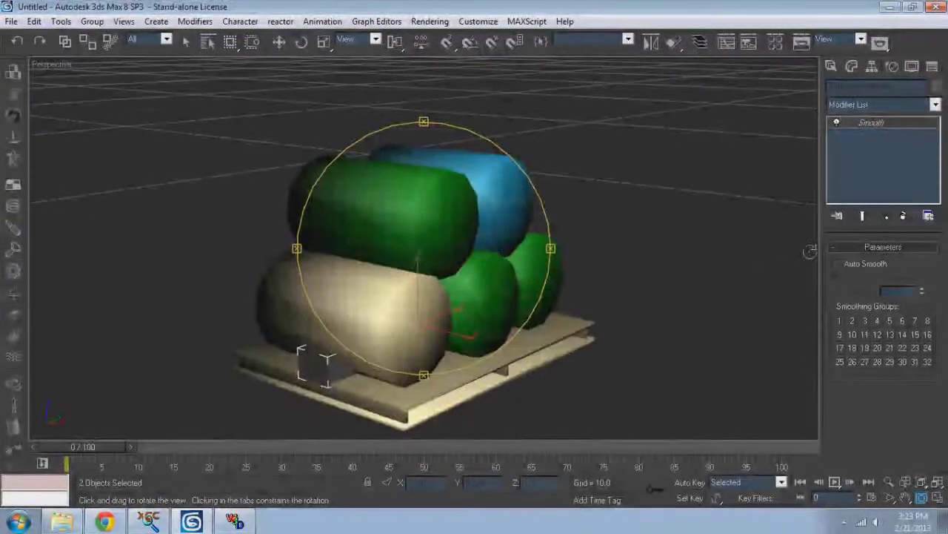
{"action": "left_click", "coordinate": [846, 267]}
{"action": "left_click_drag", "start_coordinate": [434, 285], "coordinate": [624, 272]}
{"action": "left_click", "coordinate": [277, 42]}
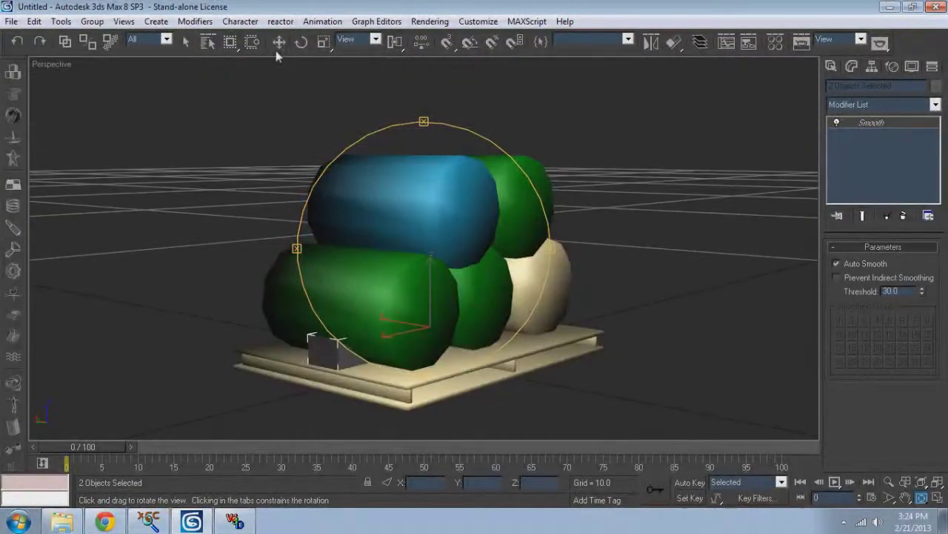
{"action": "left_click", "coordinate": [156, 180]}
Show edged faces, select the five pallet parts under the barrels, and apply a Smooth modifier to them
{"action": "key", "text": "F4"}
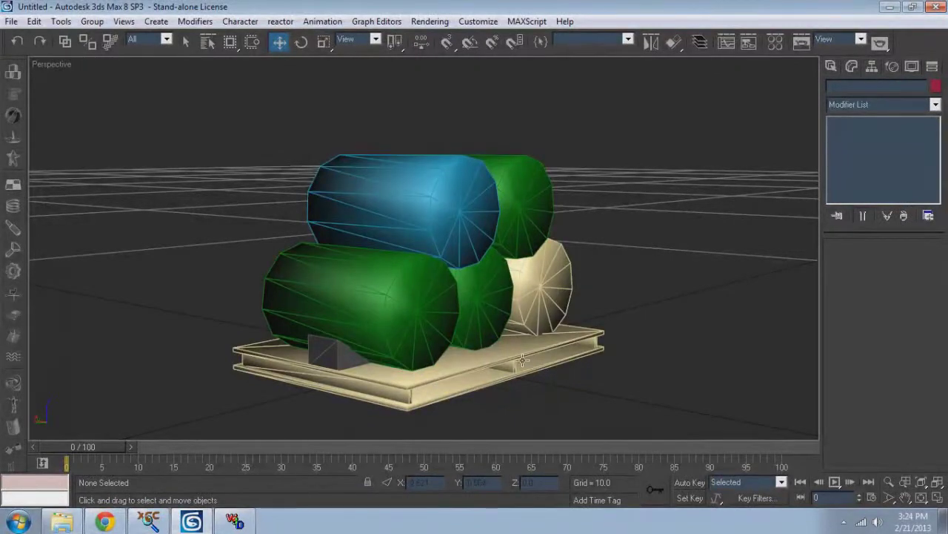
{"action": "left_click", "coordinate": [517, 344]}
{"action": "left_click", "coordinate": [514, 366], "text": "ctrl"}
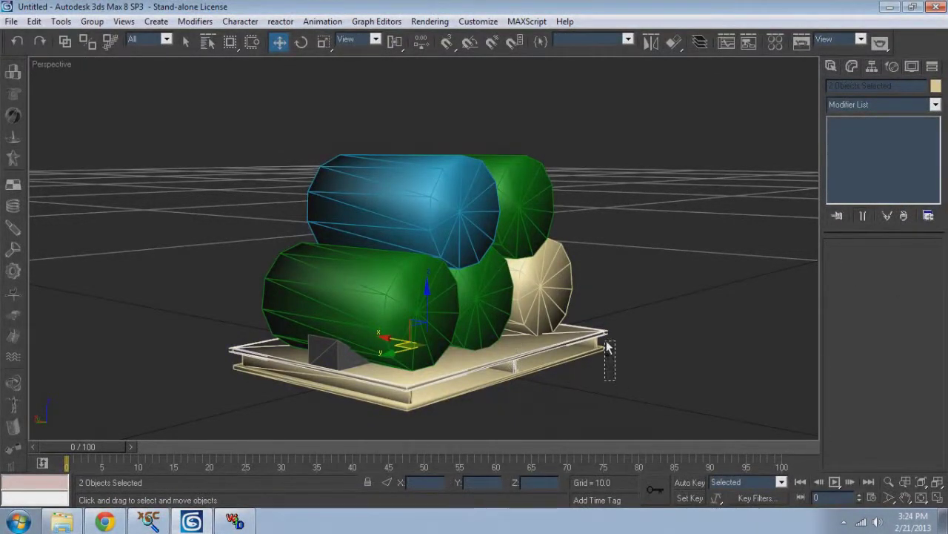
{"action": "left_click", "coordinate": [573, 361], "text": "ctrl"}
{"action": "left_click", "coordinate": [395, 409], "text": "ctrl"}
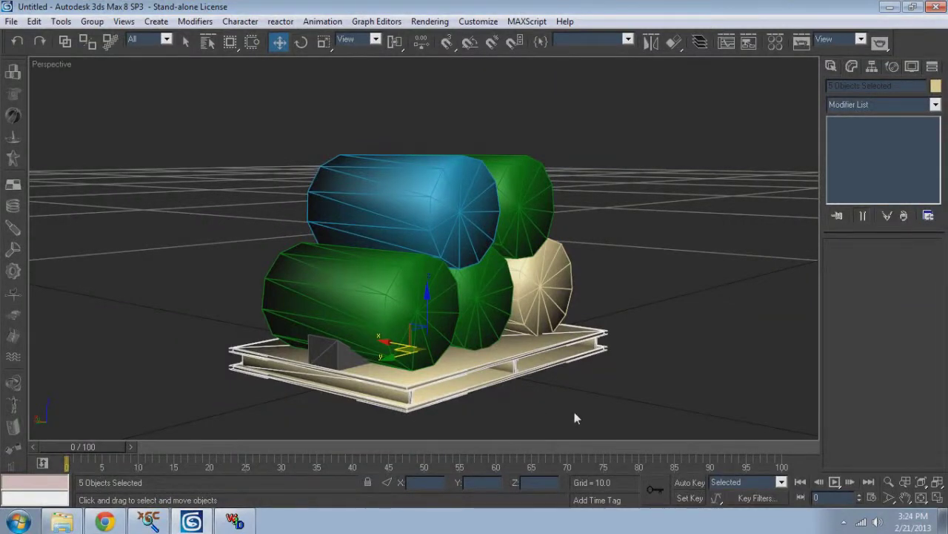
{"action": "left_click", "coordinate": [936, 104]}
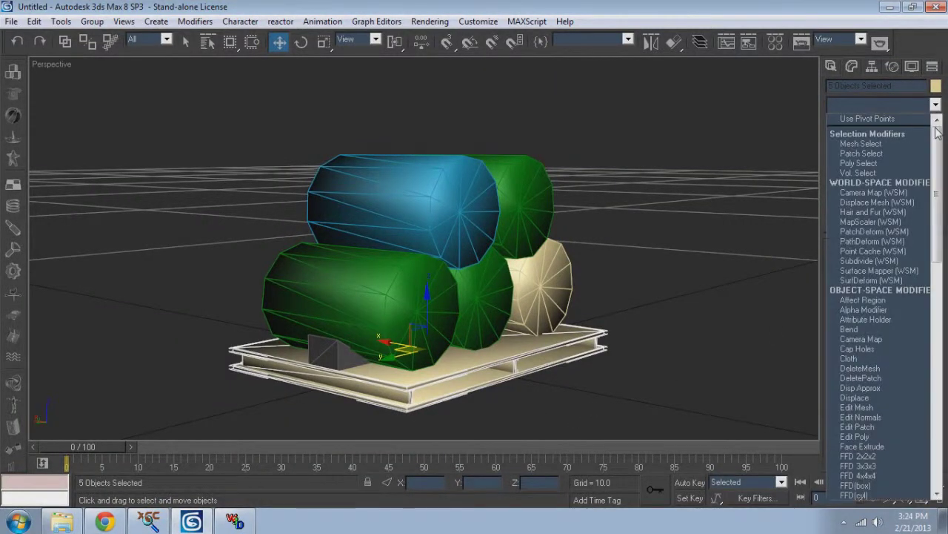
{"action": "scroll", "coordinate": [873, 278], "scroll_direction": "down", "scroll_amount": 10}
{"action": "left_click", "coordinate": [853, 245]}
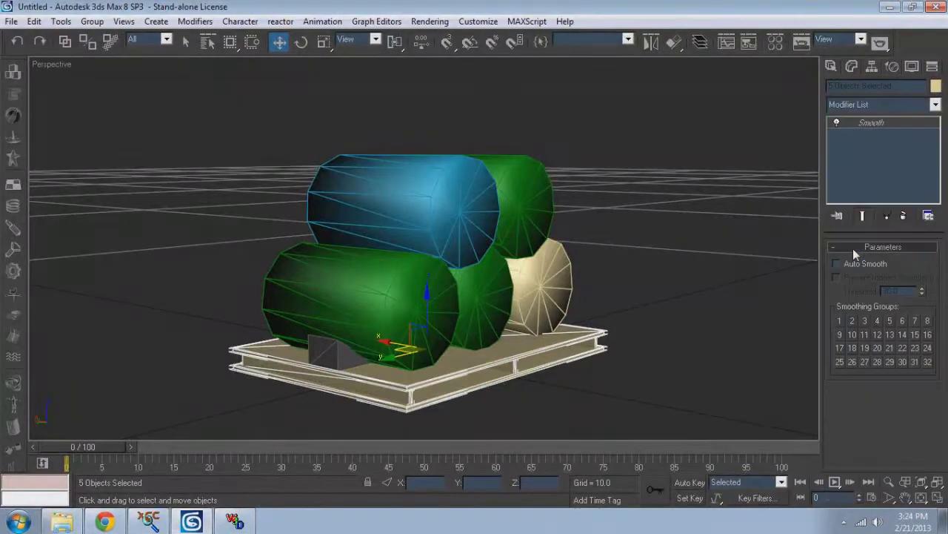
Enable Auto Smooth on the pallet parts, inspecting the shading in the maximized perspective view, and deselect them
{"action": "left_click", "coordinate": [933, 501]}
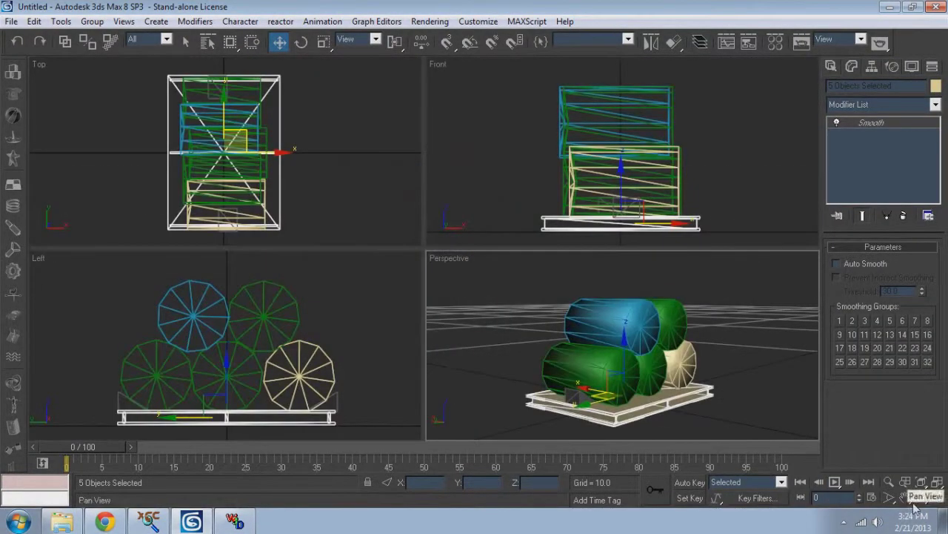
{"action": "left_click", "coordinate": [920, 499]}
{"action": "left_click", "coordinate": [938, 497]}
{"action": "left_click_drag", "start_coordinate": [489, 272], "coordinate": [606, 288]}
{"action": "left_click", "coordinate": [836, 264]}
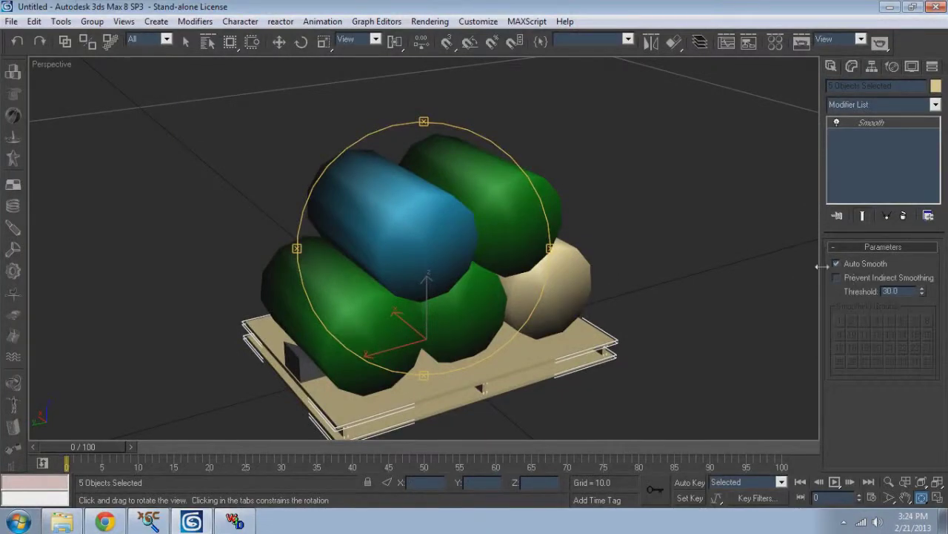
{"action": "left_click", "coordinate": [280, 42]}
{"action": "left_click", "coordinate": [637, 214]}
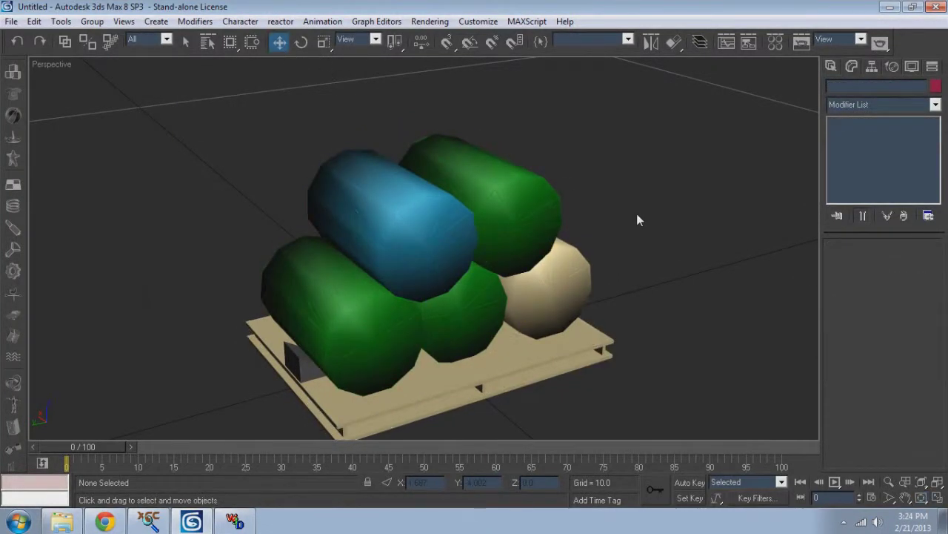
Switch to W3D Viewer and examine the textured drum stack from several sides
{"action": "scroll", "coordinate": [636, 213], "scroll_direction": "down", "scroll_amount": 2}
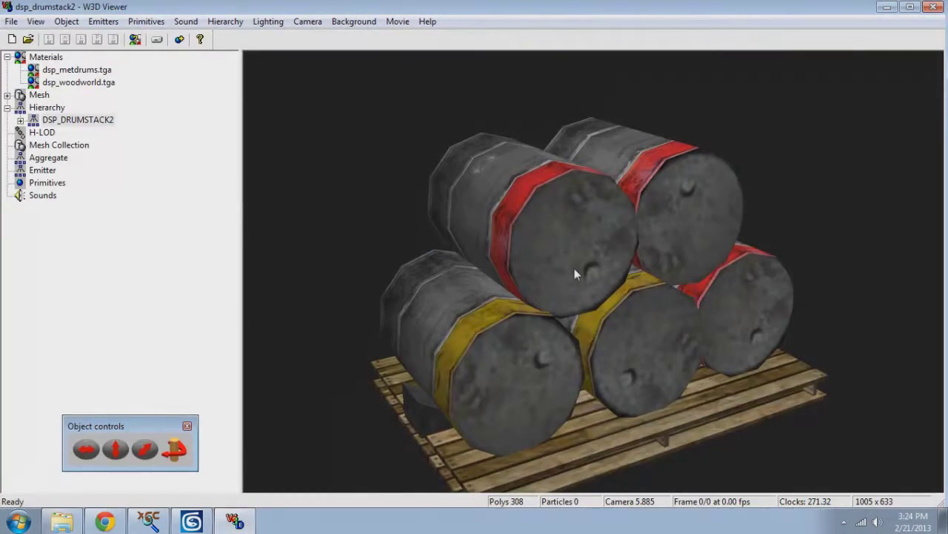
{"action": "left_click_drag", "start_coordinate": [576, 269], "coordinate": [544, 307]}
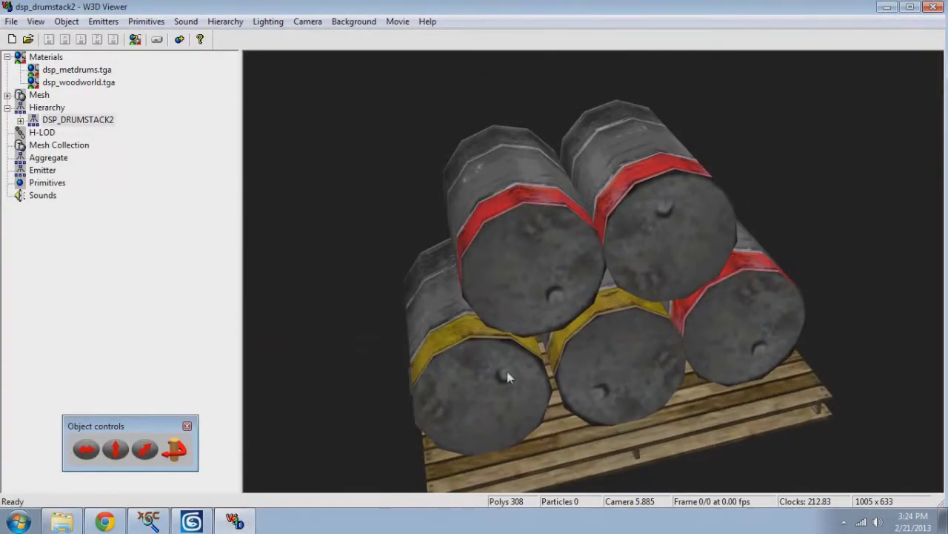
{"action": "left_click_drag", "start_coordinate": [709, 230], "coordinate": [550, 393]}
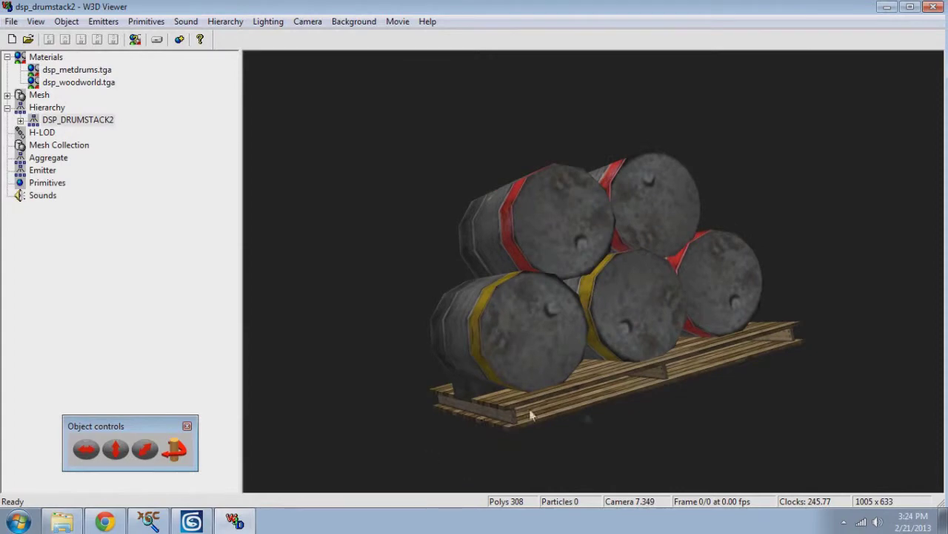
{"action": "left_click_drag", "start_coordinate": [492, 449], "coordinate": [511, 385]}
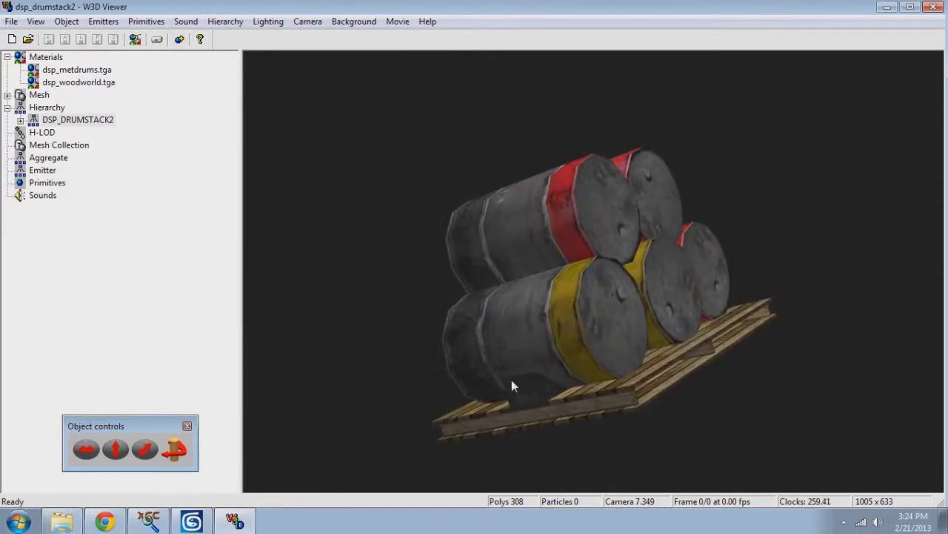
{"action": "left_click_drag", "start_coordinate": [603, 266], "coordinate": [489, 371]}
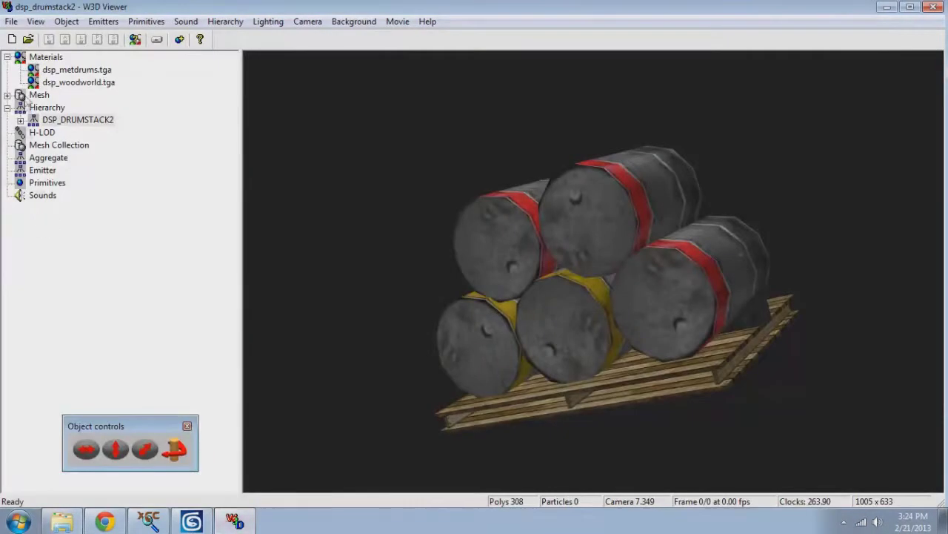
Examine the dsp_metdrums.tga and dsp_woodworld.tga textures and compare them with the DSP_DRUMSTACK2 model
{"action": "left_click", "coordinate": [74, 70]}
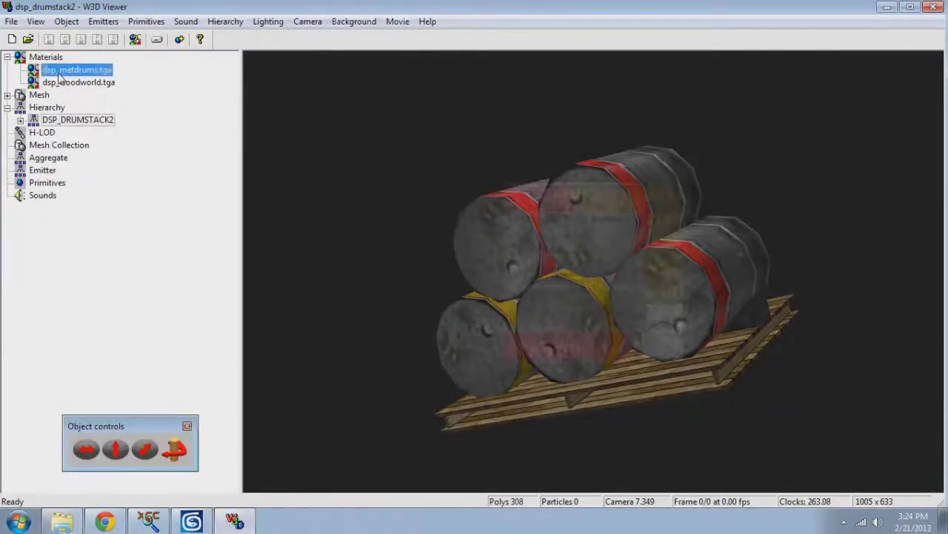
{"action": "left_click", "coordinate": [95, 83]}
{"action": "left_click", "coordinate": [97, 71]}
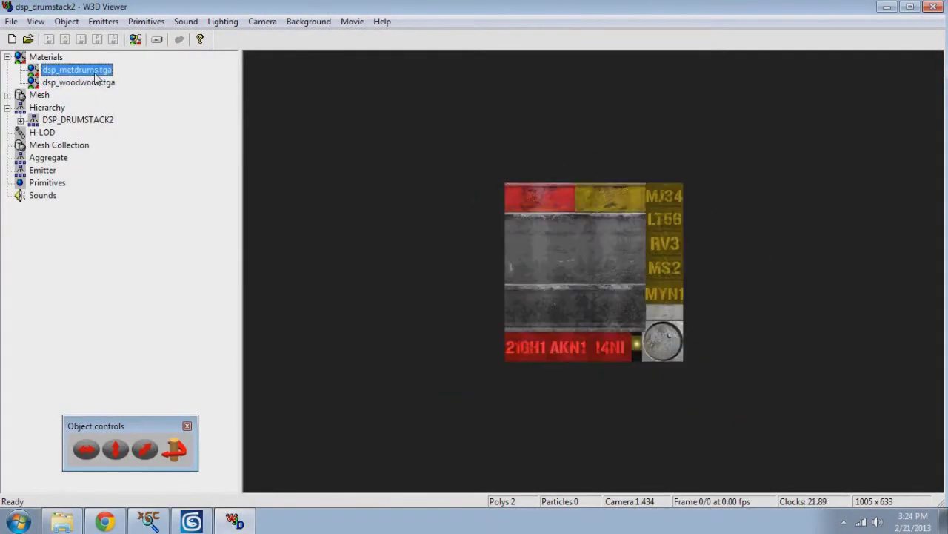
{"action": "left_click", "coordinate": [78, 120]}
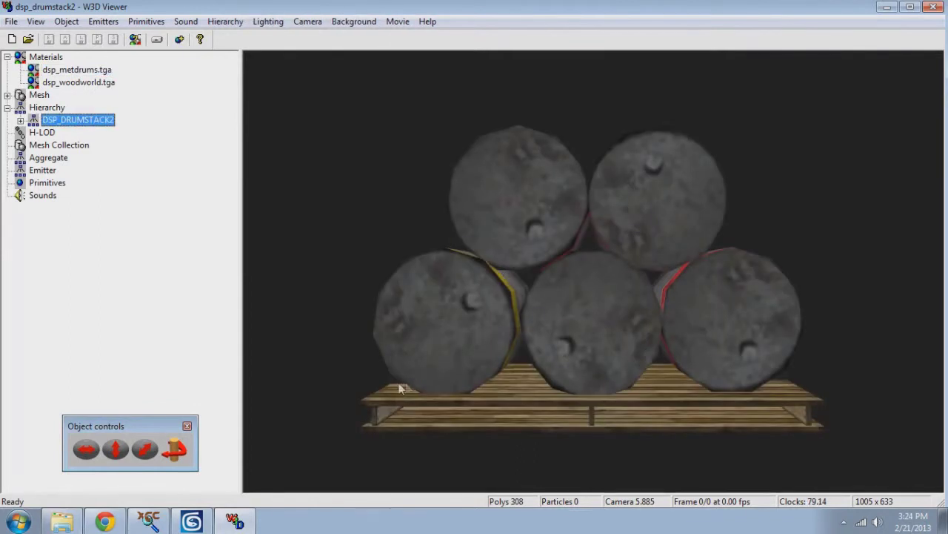
{"action": "left_click_drag", "start_coordinate": [539, 317], "coordinate": [494, 372]}
{"action": "left_click_drag", "start_coordinate": [623, 395], "coordinate": [228, 108]}
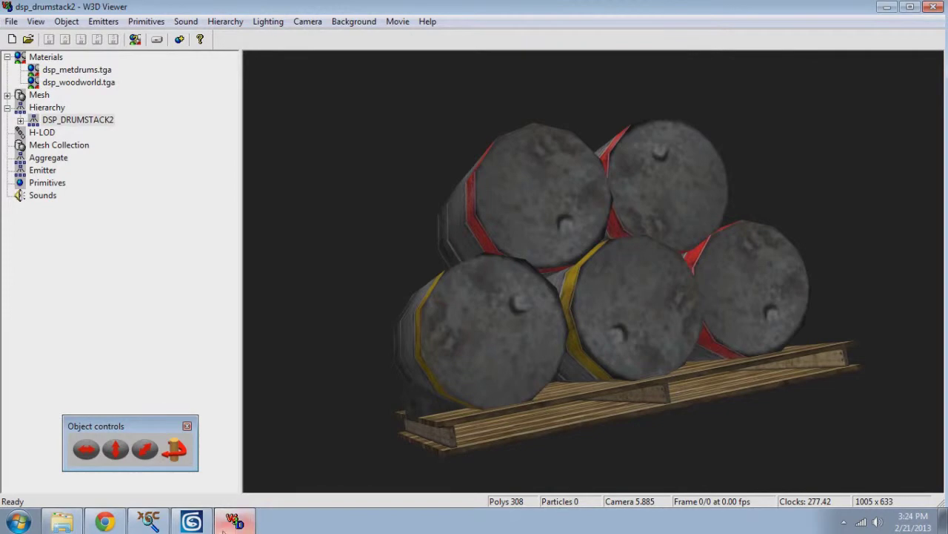
Switch back to 3ds Max, show edged faces, and name the first material slot DSP_MTL_DRUM in the Material Editor
{"action": "left_click", "coordinate": [191, 522]}
{"action": "scroll", "coordinate": [590, 390], "scroll_direction": "up", "scroll_amount": 4}
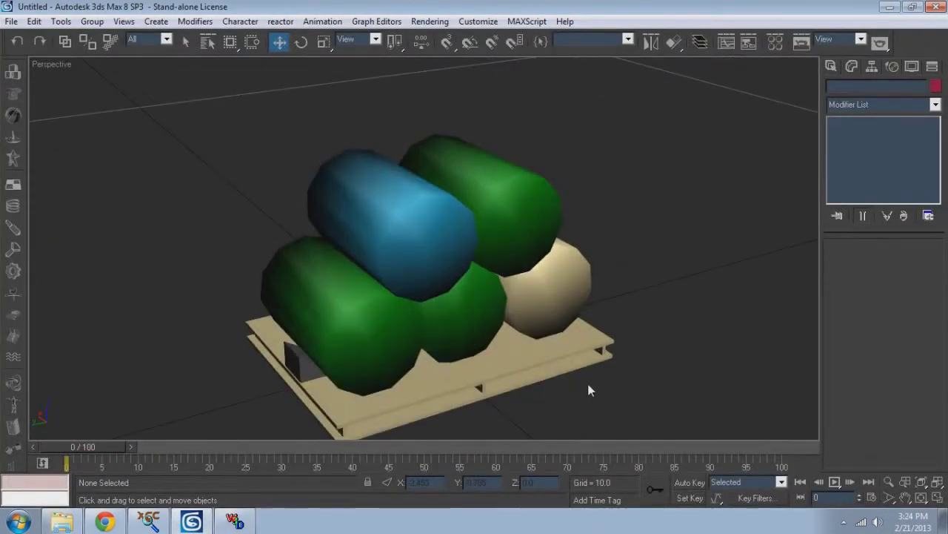
{"action": "key", "text": "F4"}
{"action": "key", "text": "m"}
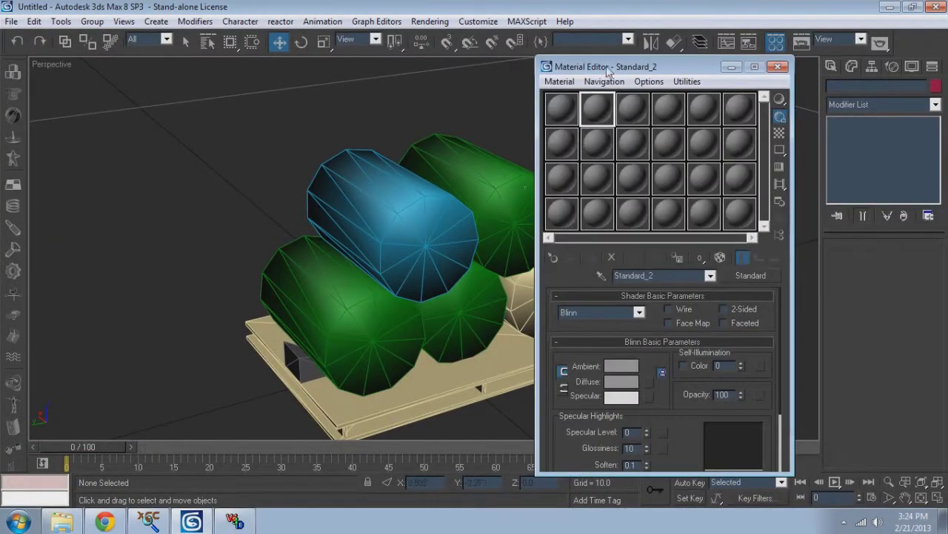
{"action": "left_click", "coordinate": [562, 109]}
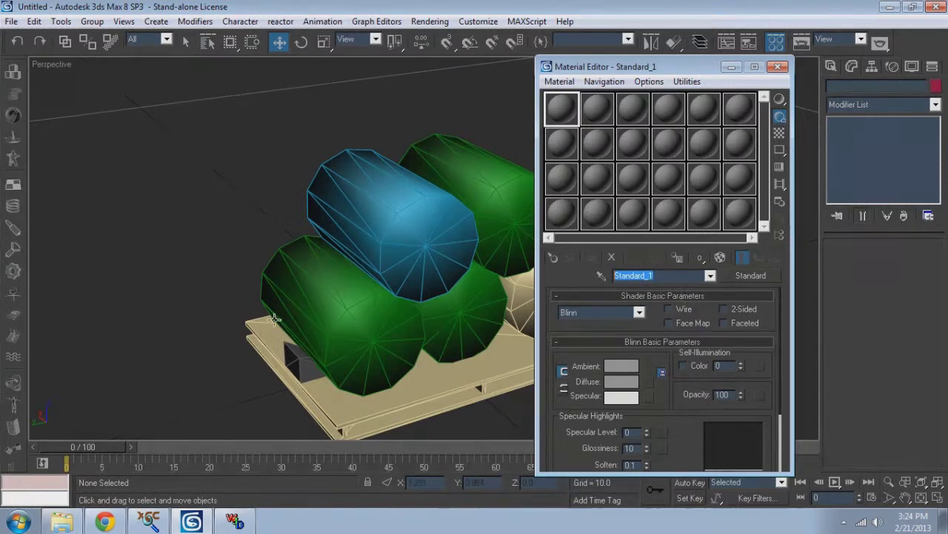
{"action": "type", "text": "DSP_MTL_DRUM"}
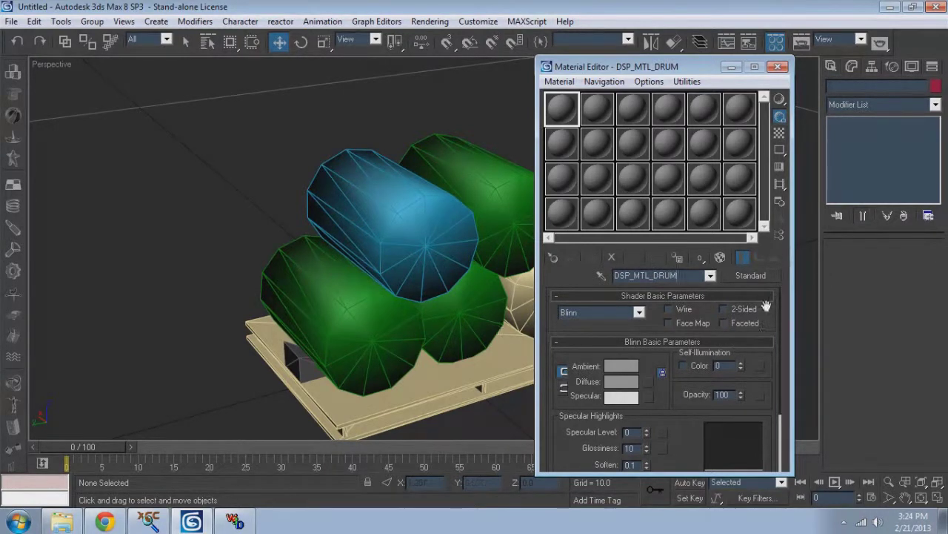
Change the DSP_MTL_DRUM material to the W3D type and set its surface type to Light Metal
{"action": "left_click", "coordinate": [750, 275]}
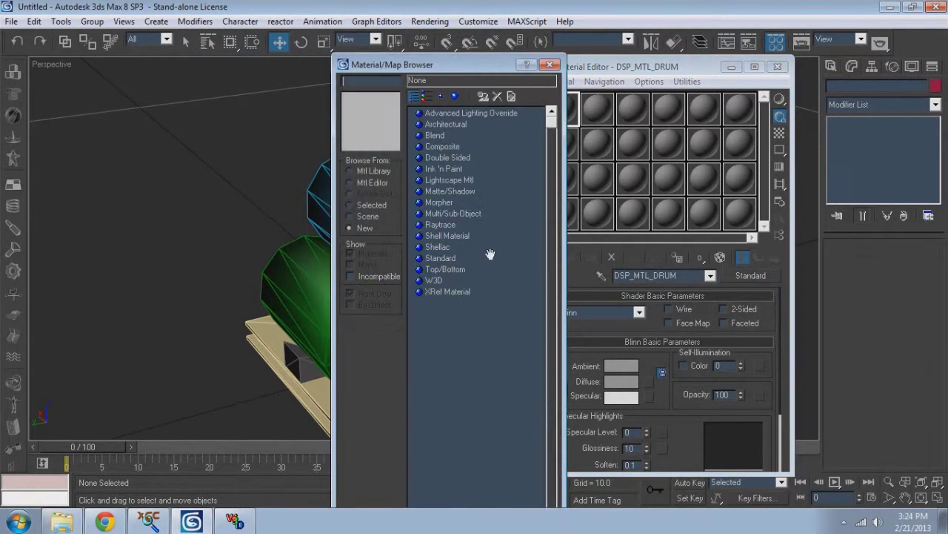
{"action": "double_click", "coordinate": [437, 280]}
{"action": "left_click", "coordinate": [697, 296]}
{"action": "left_click", "coordinate": [667, 316]}
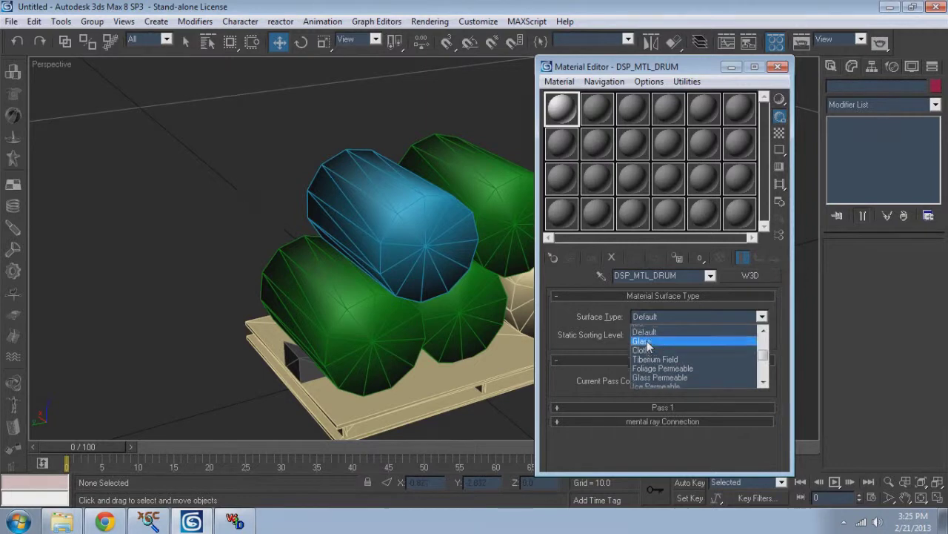
{"action": "left_click", "coordinate": [693, 328]}
{"action": "left_click", "coordinate": [704, 314]}
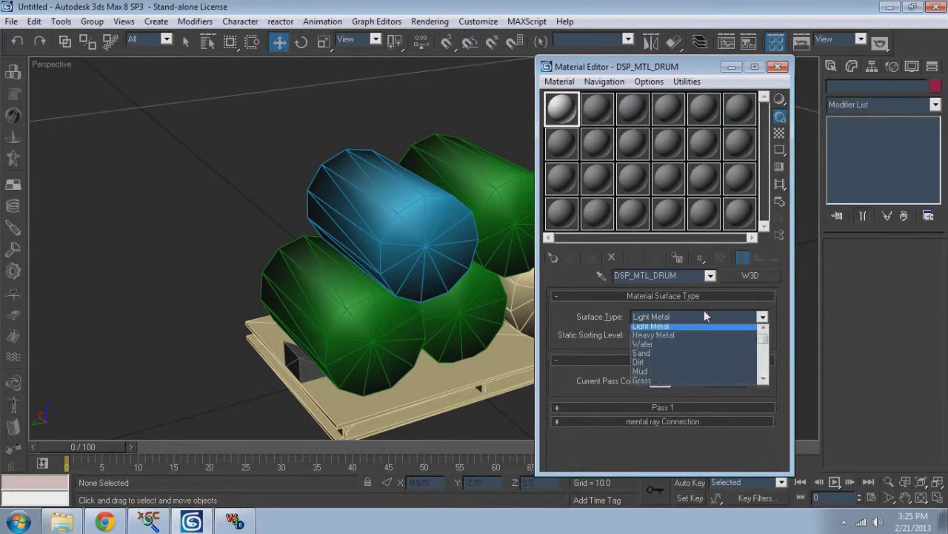
{"action": "left_click", "coordinate": [704, 315]}
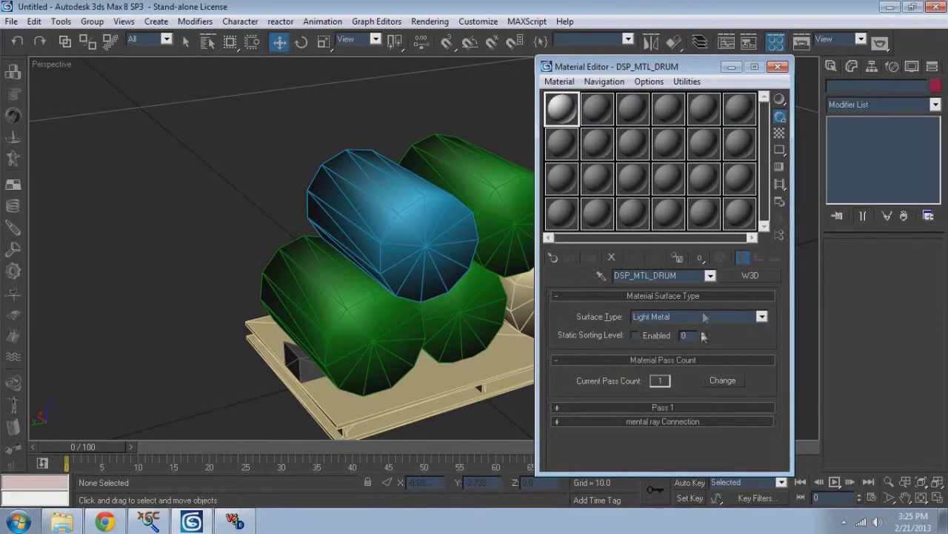
Name the second material slot DSP_WOOD_PALLET and change it to the W3D material type
{"action": "left_click", "coordinate": [597, 109]}
{"action": "left_click_drag", "start_coordinate": [675, 274], "coordinate": [475, 309]}
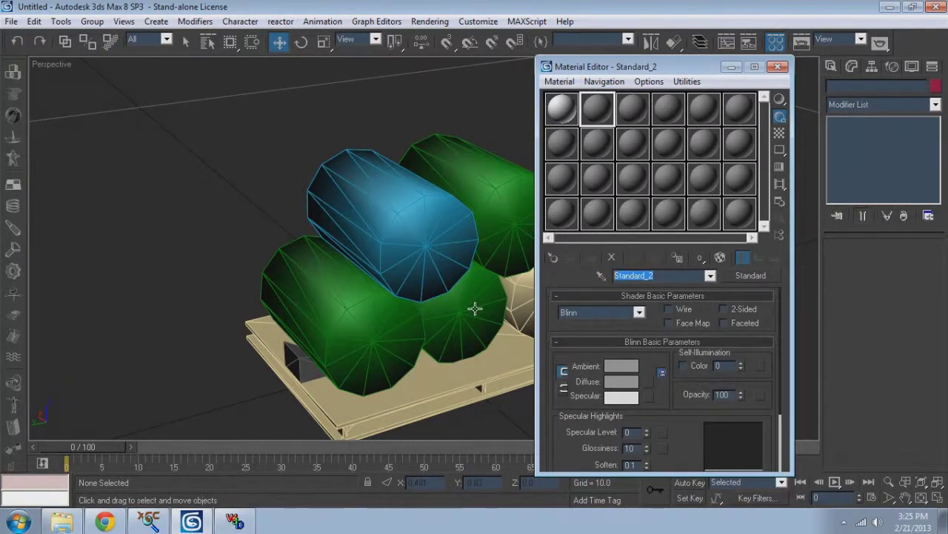
{"action": "type", "text": "DSI1"}
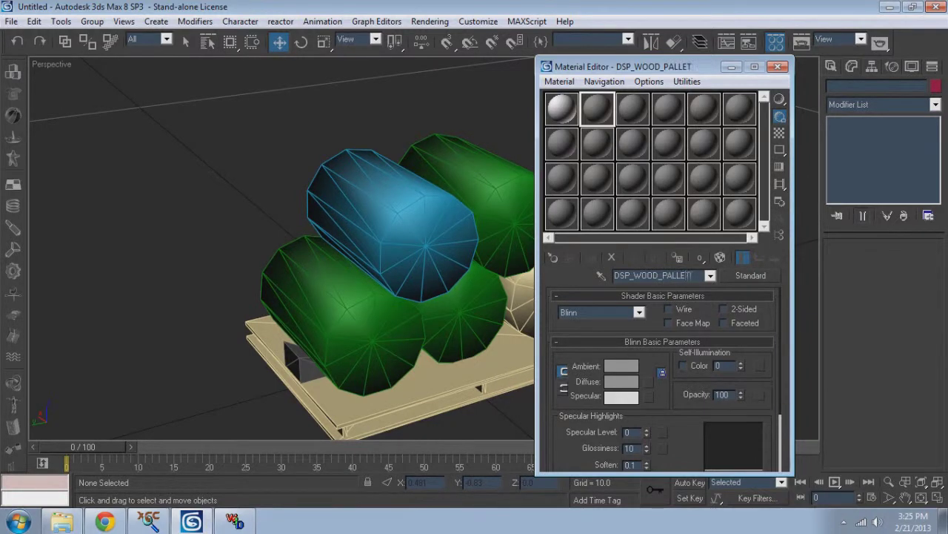
{"action": "left_click", "coordinate": [744, 279]}
{"action": "left_click", "coordinate": [435, 282]}
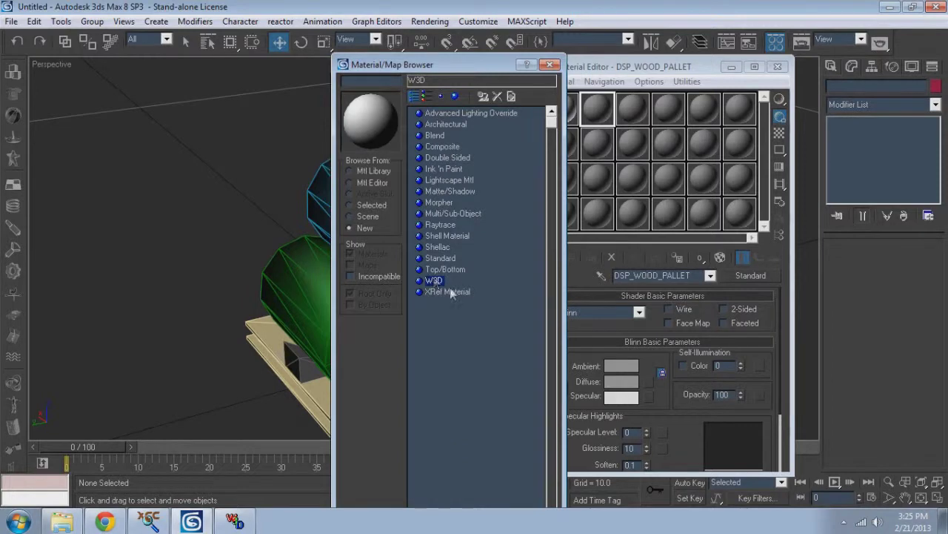
{"action": "double_click", "coordinate": [434, 281]}
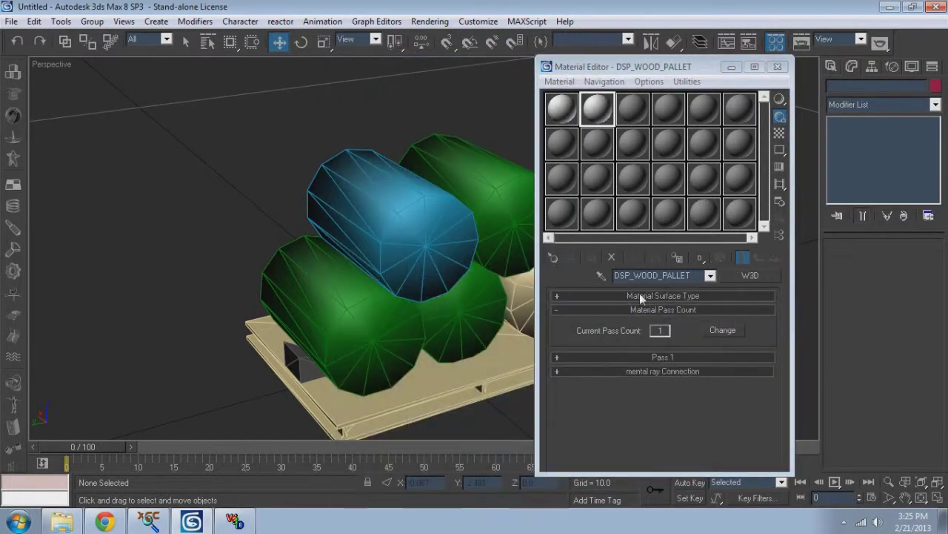
Set the surface type of the DSP_WOOD_PALLET material to Wood and collapse the surface type settings
{"action": "left_click", "coordinate": [676, 315]}
{"action": "left_click", "coordinate": [673, 315]}
{"action": "left_click", "coordinate": [670, 320]}
{"action": "scroll", "coordinate": [675, 339], "scroll_direction": "up", "scroll_amount": 3}
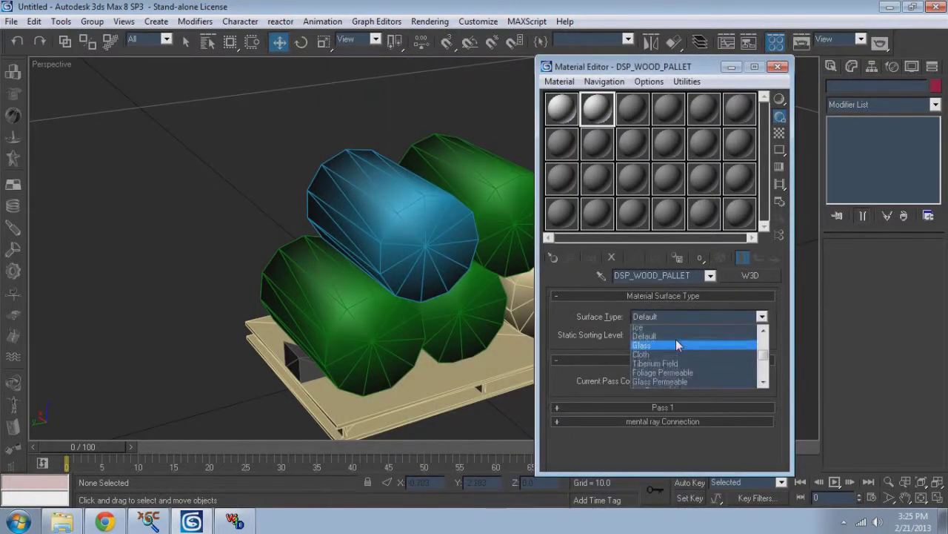
{"action": "scroll", "coordinate": [658, 345], "scroll_direction": "up", "scroll_amount": 2}
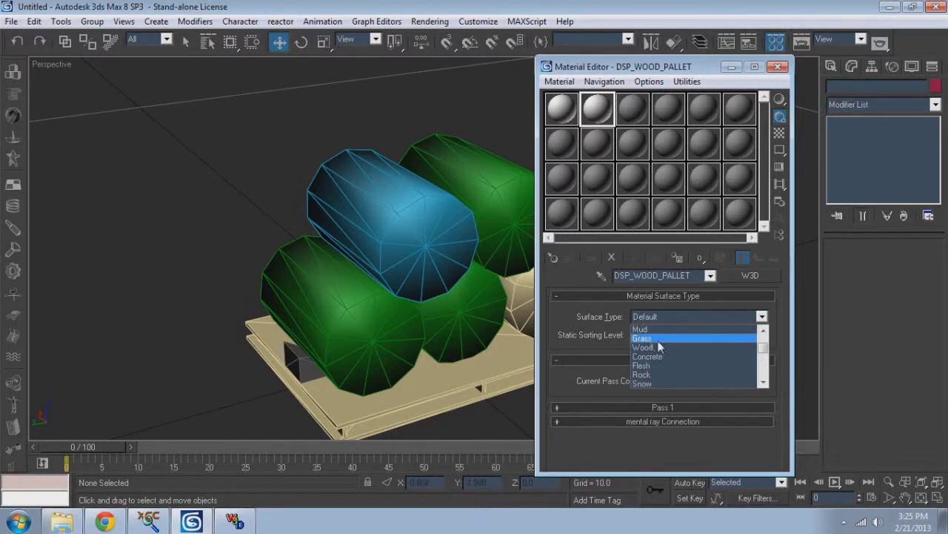
{"action": "left_click", "coordinate": [655, 335]}
{"action": "left_click", "coordinate": [676, 296]}
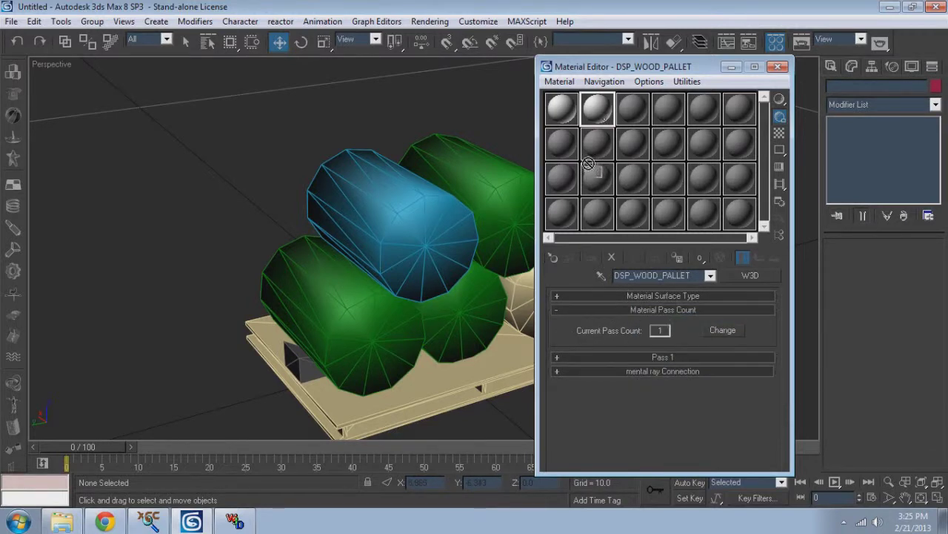
{"action": "left_click_drag", "start_coordinate": [505, 351], "coordinate": [585, 116]}
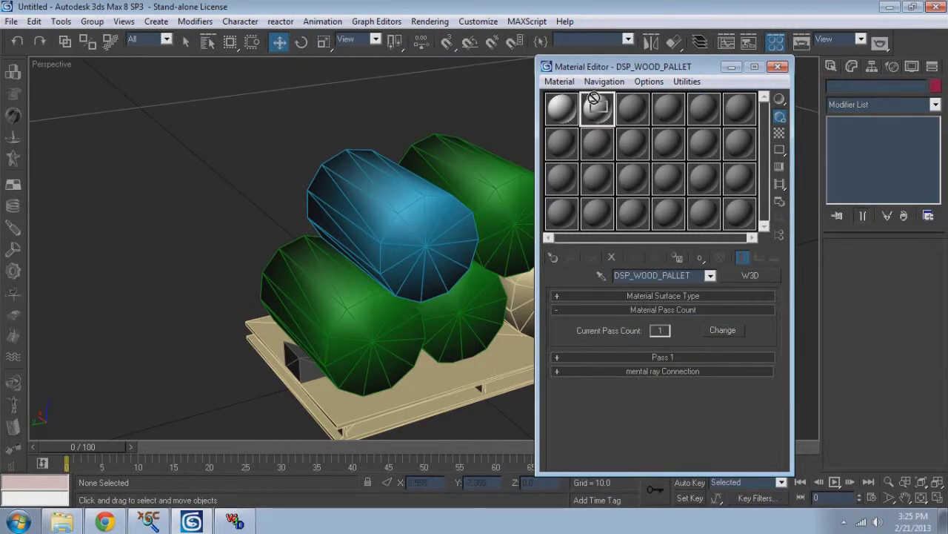
Close the Material Editor and select all five drums together with the two dark wedge blocks beside them
{"action": "left_click", "coordinate": [778, 67]}
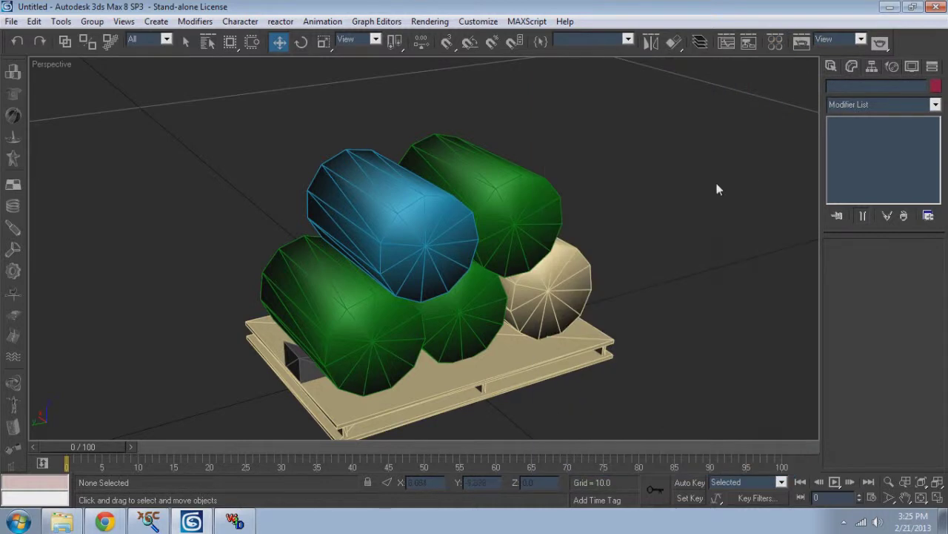
{"action": "left_click", "coordinate": [443, 241]}
{"action": "left_click", "coordinate": [537, 218], "text": "ctrl"}
{"action": "left_click", "coordinate": [554, 287], "text": "ctrl"}
{"action": "left_click", "coordinate": [481, 325], "text": "ctrl"}
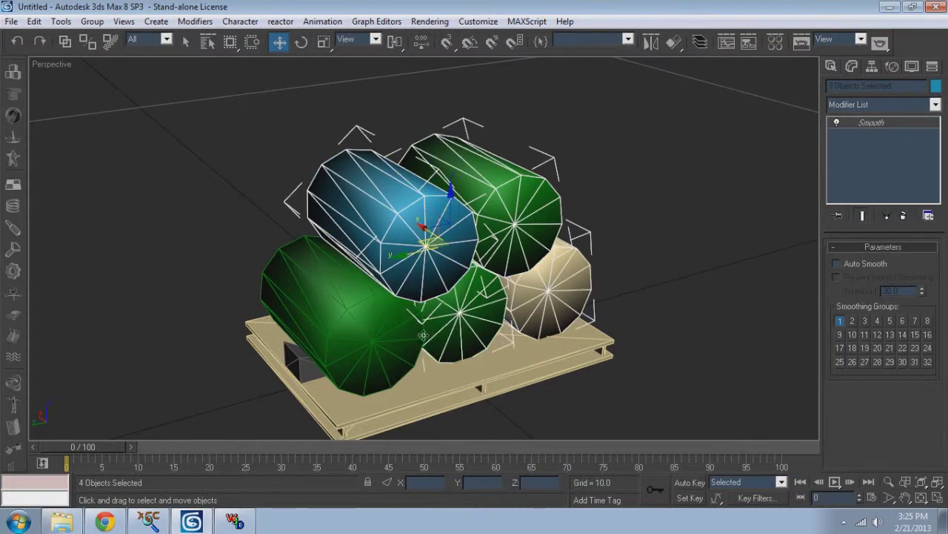
{"action": "left_click", "coordinate": [334, 345], "text": "ctrl"}
{"action": "left_click", "coordinate": [300, 358], "text": "ctrl"}
{"action": "left_click", "coordinate": [921, 497]}
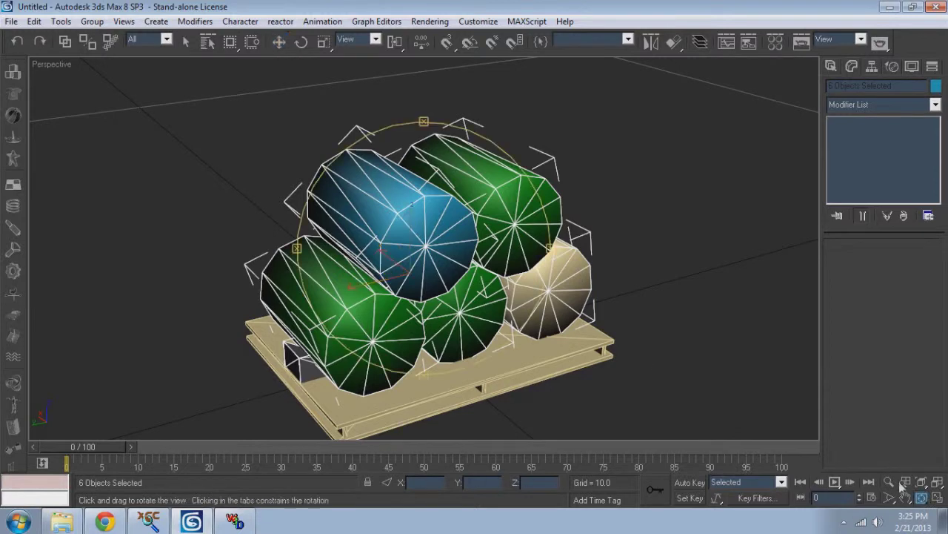
{"action": "left_click_drag", "start_coordinate": [533, 296], "coordinate": [353, 289]}
{"action": "left_click", "coordinate": [279, 42]}
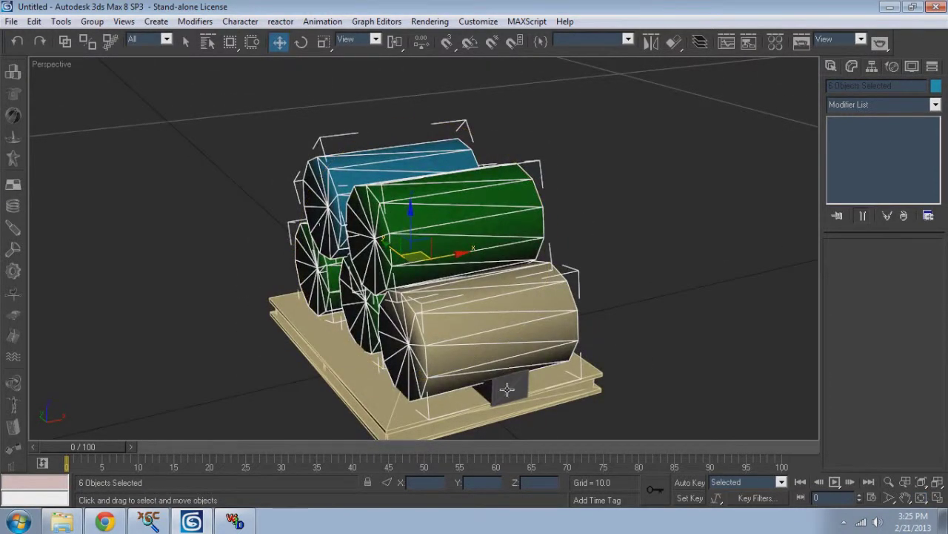
{"action": "left_click", "coordinate": [510, 395], "text": "ctrl"}
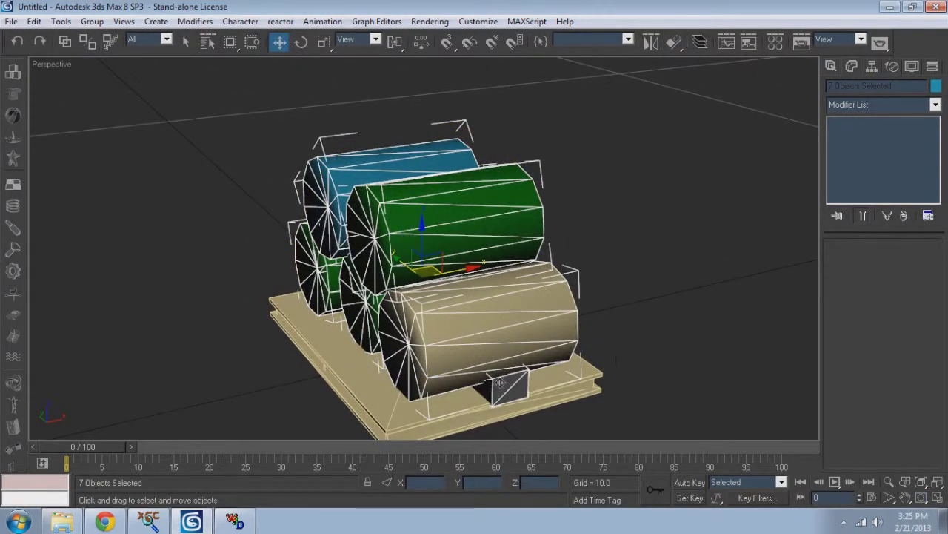
Reopen the Material Editor and open the image browser for the Stage 0 texture in Pass 1 of DSP_MTL_DRUM
{"action": "left_click", "coordinate": [922, 497]}
{"action": "left_click_drag", "start_coordinate": [474, 303], "coordinate": [573, 307]}
{"action": "key", "text": "m"}
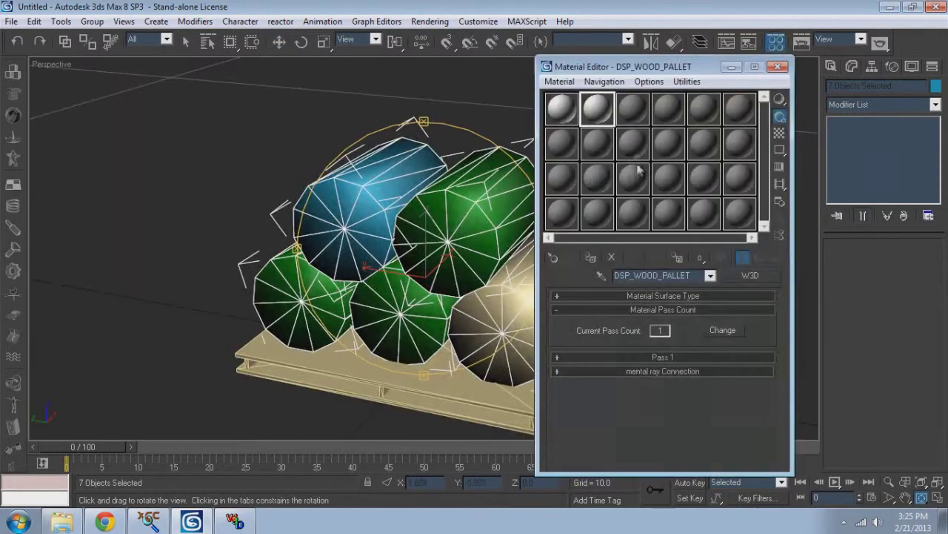
{"action": "left_click", "coordinate": [555, 119]}
{"action": "left_click", "coordinate": [658, 294]}
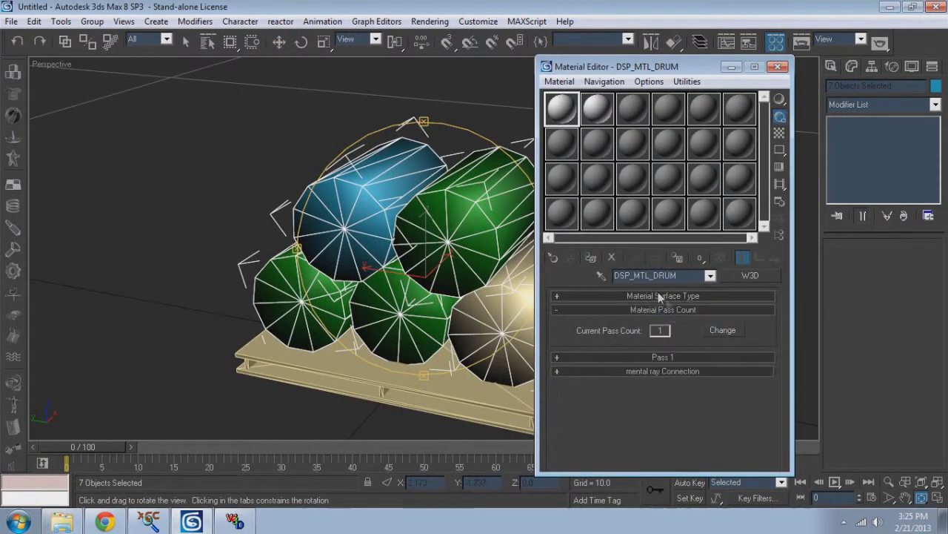
{"action": "left_click", "coordinate": [671, 308]}
{"action": "left_click", "coordinate": [674, 321]}
{"action": "left_click", "coordinate": [630, 314]}
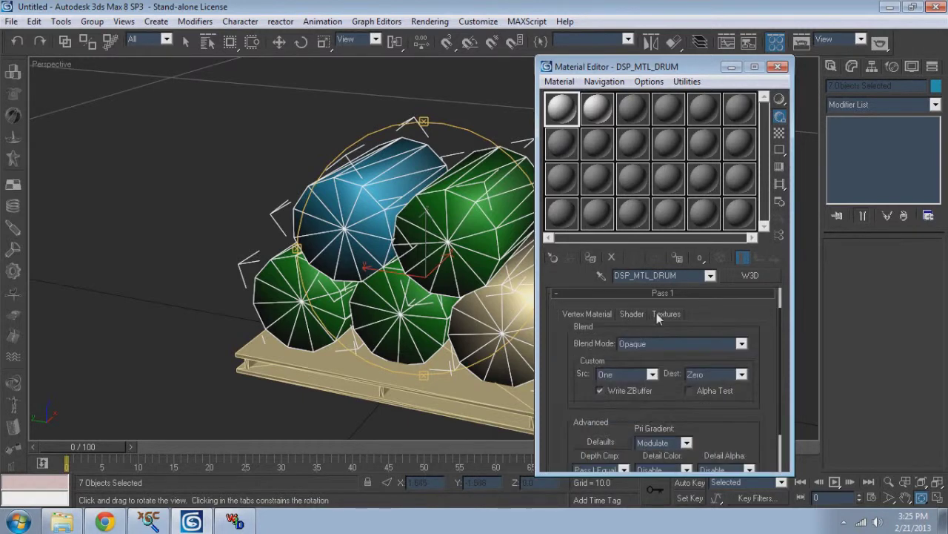
{"action": "left_click", "coordinate": [661, 314]}
{"action": "left_click", "coordinate": [627, 339]}
Look through the images in the 4.Textures folder for the metal drum texture
{"action": "left_click", "coordinate": [530, 186]}
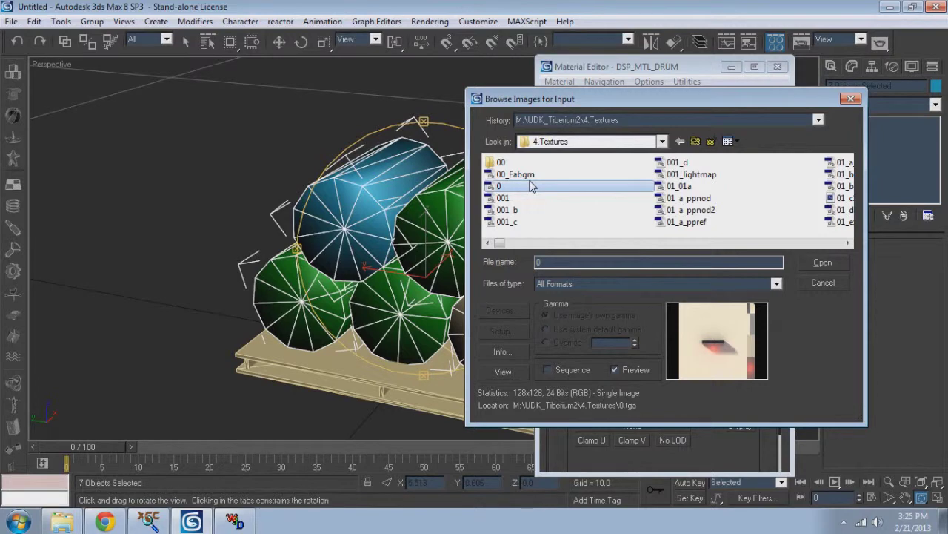
{"action": "key", "text": "Right"}
{"action": "key", "text": "Right"}
{"action": "key", "text": "Right"}
{"action": "key", "text": "Right"}
{"action": "key", "text": "Right"}
{"action": "key", "text": "Down"}
{"action": "key", "text": "Down"}
{"action": "key", "text": "Down"}
{"action": "key", "text": "Down"}
{"action": "key", "text": "Down"}
{"action": "key", "text": "Down"}
{"action": "key", "text": "Down"}
{"action": "key", "text": "Down"}
{"action": "key", "text": "Down"}
{"action": "key", "text": "Down"}
{"action": "key", "text": "Down"}
{"action": "key", "text": "Down"}
{"action": "key", "text": "Down"}
{"action": "key", "text": "Down"}
{"action": "key", "text": "Down"}
{"action": "key", "text": "Down"}
{"action": "key", "text": "Down"}
{"action": "key", "text": "Down"}
{"action": "key", "text": "Down"}
{"action": "key", "text": "Down"}
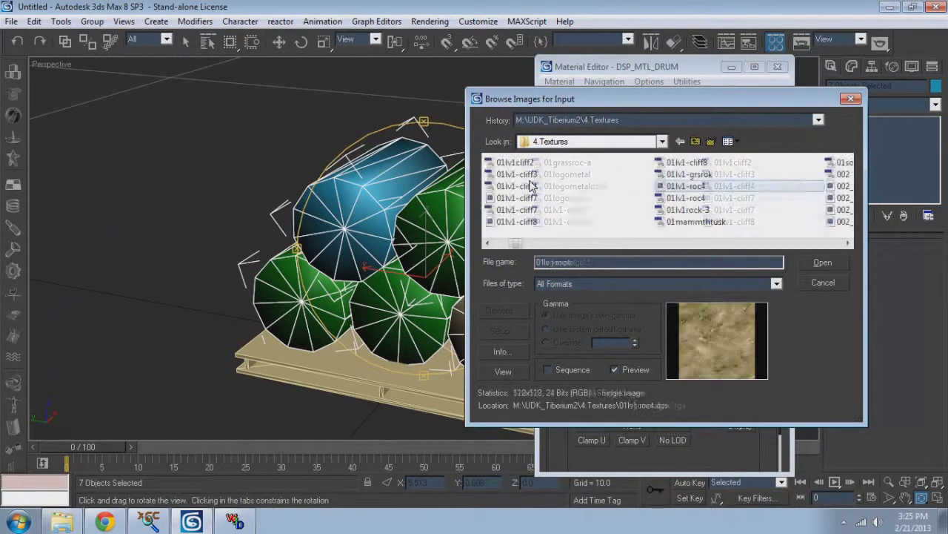
{"action": "key", "text": "Down"}
{"action": "key", "text": "Down"}
{"action": "key", "text": "Down"}
{"action": "key", "text": "Down"}
{"action": "key", "text": "Down"}
{"action": "key", "text": "Down"}
{"action": "key", "text": "Down"}
{"action": "key", "text": "Down"}
{"action": "key", "text": "Down"}
{"action": "key", "text": "Down"}
{"action": "key", "text": "Down"}
{"action": "key", "text": "Down"}
{"action": "key", "text": "Down"}
{"action": "key", "text": "Down"}
{"action": "key", "text": "Down"}
{"action": "key", "text": "Down"}
{"action": "key", "text": "Down"}
{"action": "key", "text": "Down"}
{"action": "key", "text": "Down"}
{"action": "key", "text": "Down"}
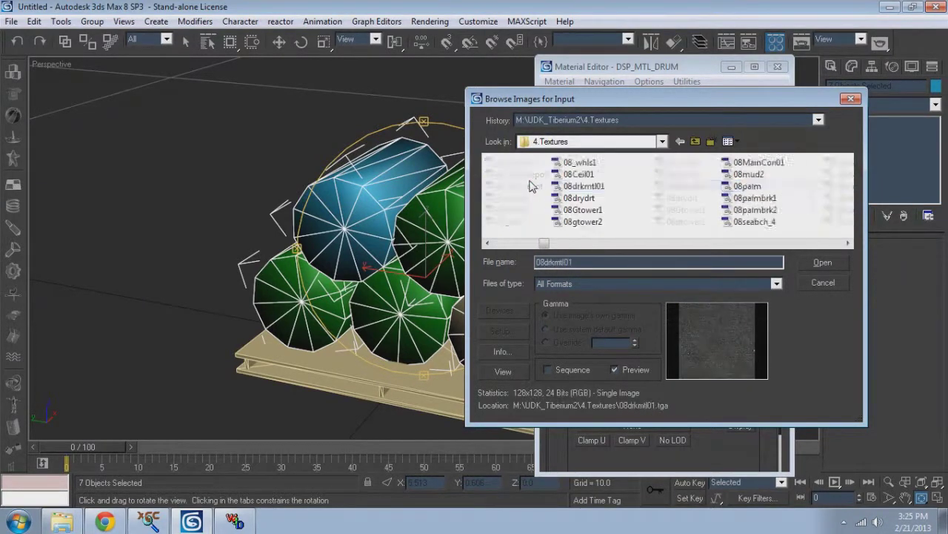
{"action": "key", "text": "Down"}
{"action": "key", "text": "Down"}
{"action": "key", "text": "Down"}
{"action": "key", "text": "Down"}
{"action": "key", "text": "Down"}
{"action": "key", "text": "Down"}
{"action": "key", "text": "Down"}
{"action": "key", "text": "Down"}
{"action": "key", "text": "Down"}
{"action": "key", "text": "Down"}
{"action": "key", "text": "Down"}
{"action": "key", "text": "Down"}
{"action": "key", "text": "Down"}
{"action": "key", "text": "Down"}
{"action": "key", "text": "Down"}
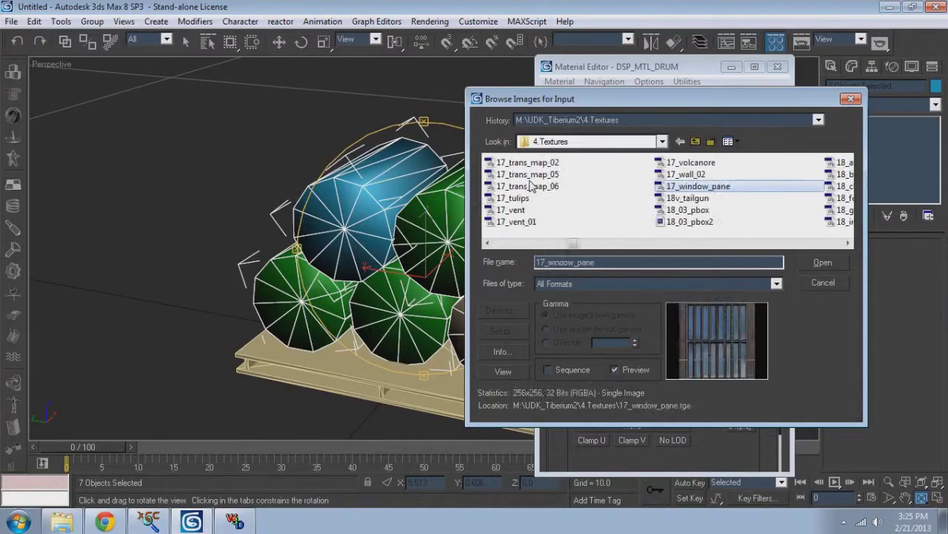
Switch to W3D Viewer and preview the dsp_woodworld.tga and dsp_metdrums.tga textures
{"action": "left_click", "coordinate": [243, 522]}
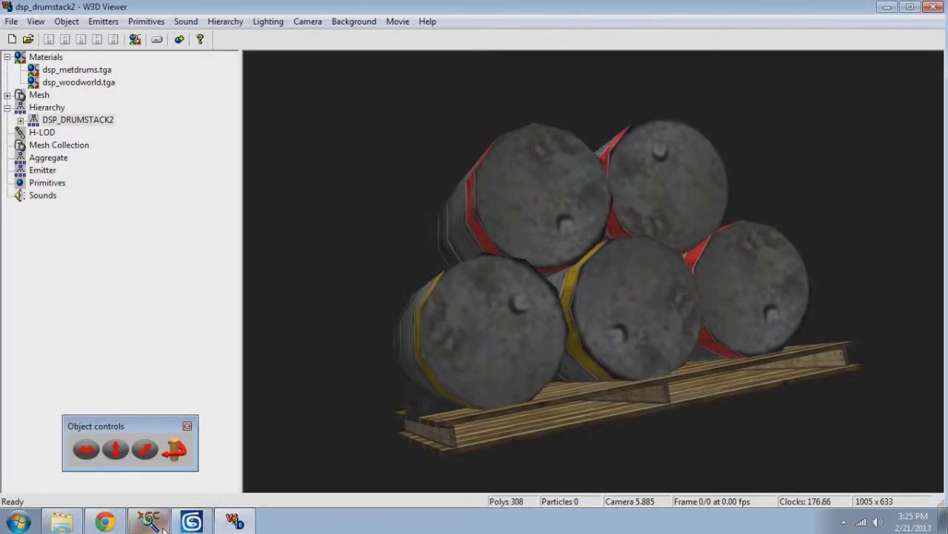
{"action": "mouse_move", "coordinate": [163, 527]}
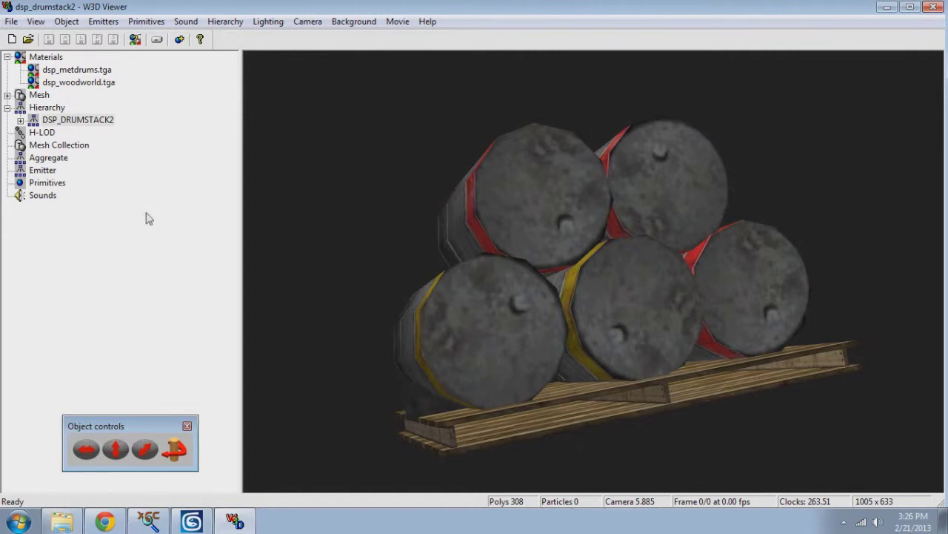
{"action": "left_click", "coordinate": [80, 85]}
{"action": "left_click", "coordinate": [75, 71]}
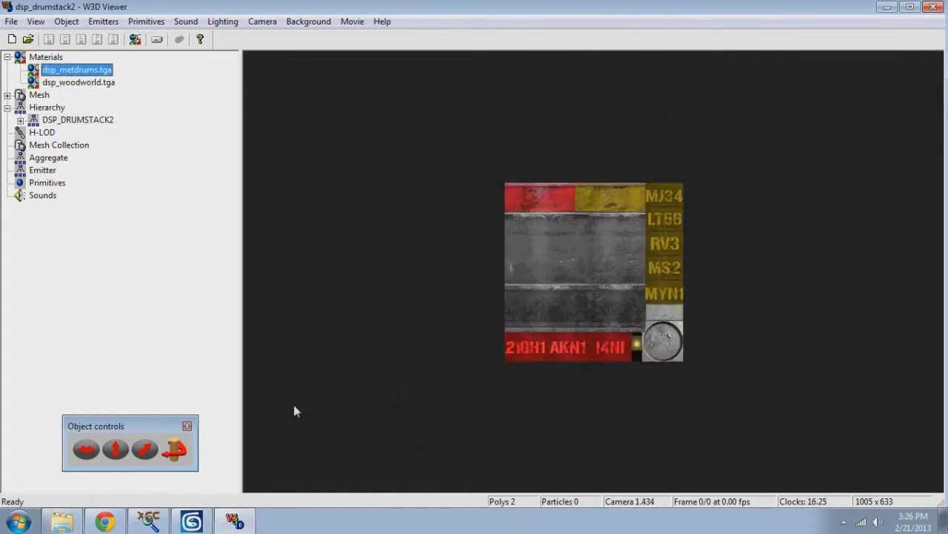
Switch back to 3ds Max and load dsp_metdrums as the Stage 0 texture of DSP_MTL_DRUM
{"action": "left_click", "coordinate": [191, 522]}
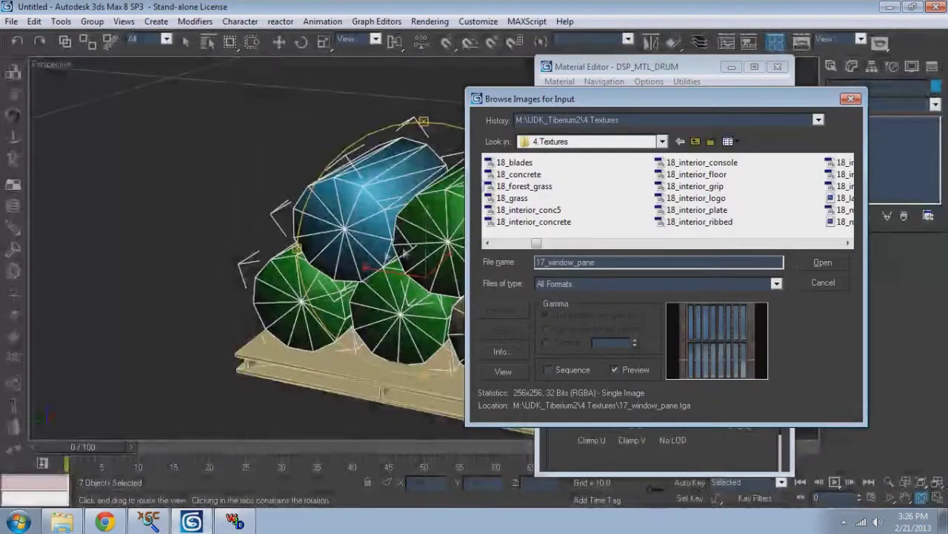
{"action": "left_click", "coordinate": [512, 226]}
{"action": "key", "text": "d"}
{"action": "key", "text": "d"}
{"action": "key", "text": "d"}
{"action": "key", "text": "d"}
{"action": "key", "text": "d"}
{"action": "key", "text": "d"}
{"action": "key", "text": "d"}
{"action": "key", "text": "d"}
{"action": "key", "text": "d"}
{"action": "key", "text": "d"}
{"action": "key", "text": "d"}
{"action": "key", "text": "d"}
{"action": "key", "text": "d"}
{"action": "key", "text": "d"}
{"action": "key", "text": "d"}
{"action": "key", "text": "d"}
{"action": "key", "text": "d"}
{"action": "key", "text": "d"}
{"action": "key", "text": "d"}
{"action": "key", "text": "d"}
{"action": "key", "text": "d"}
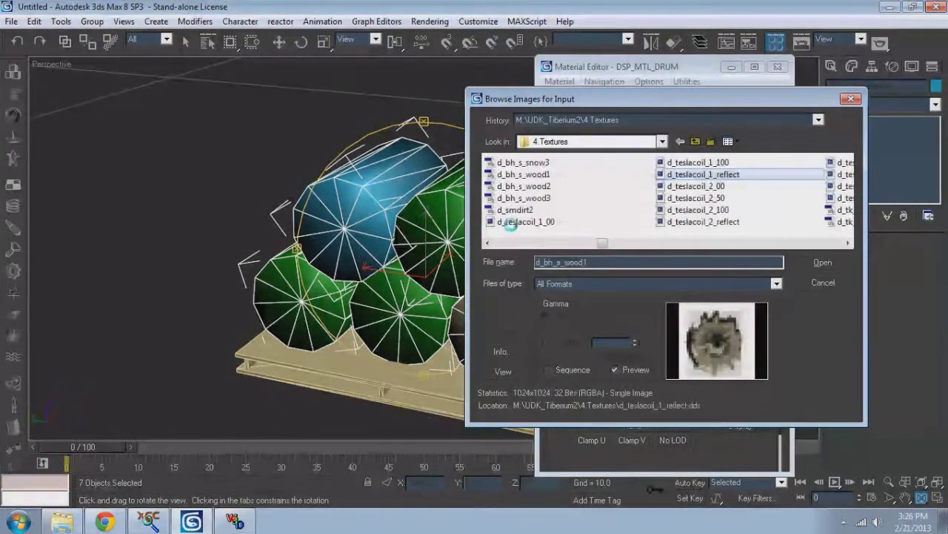
{"action": "key", "text": "Down"}
{"action": "key", "text": "Down"}
{"action": "key", "text": "Down"}
{"action": "key", "text": "Down"}
{"action": "key", "text": "Down"}
{"action": "key", "text": "Down"}
{"action": "key", "text": "Down"}
{"action": "key", "text": "Down"}
{"action": "key", "text": "Down"}
{"action": "key", "text": "Down"}
{"action": "key", "text": "Down"}
{"action": "key", "text": "Down"}
{"action": "key", "text": "Down"}
{"action": "key", "text": "Down"}
{"action": "key", "text": "Down"}
{"action": "key", "text": "Down"}
{"action": "key", "text": "Down"}
{"action": "key", "text": "Down"}
{"action": "key", "text": "Down"}
{"action": "key", "text": "Down"}
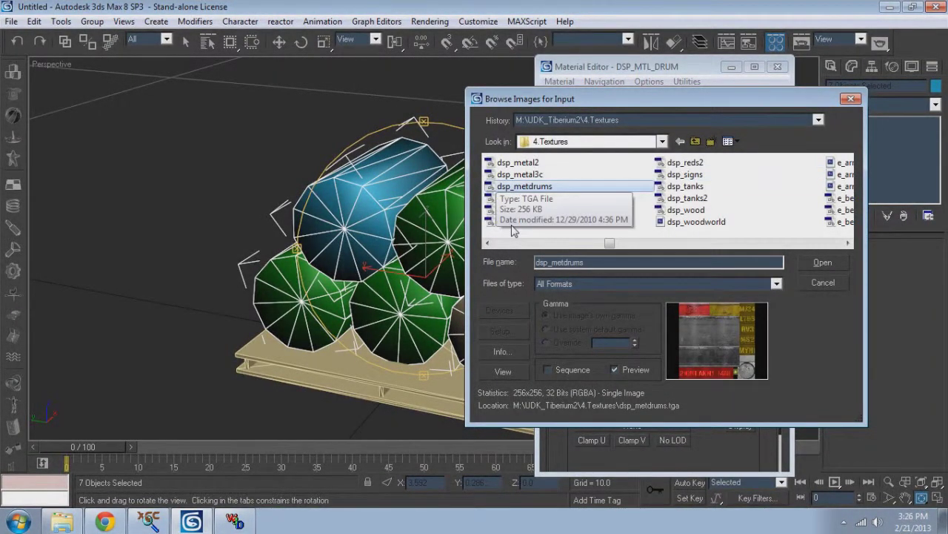
{"action": "key", "text": "Return"}
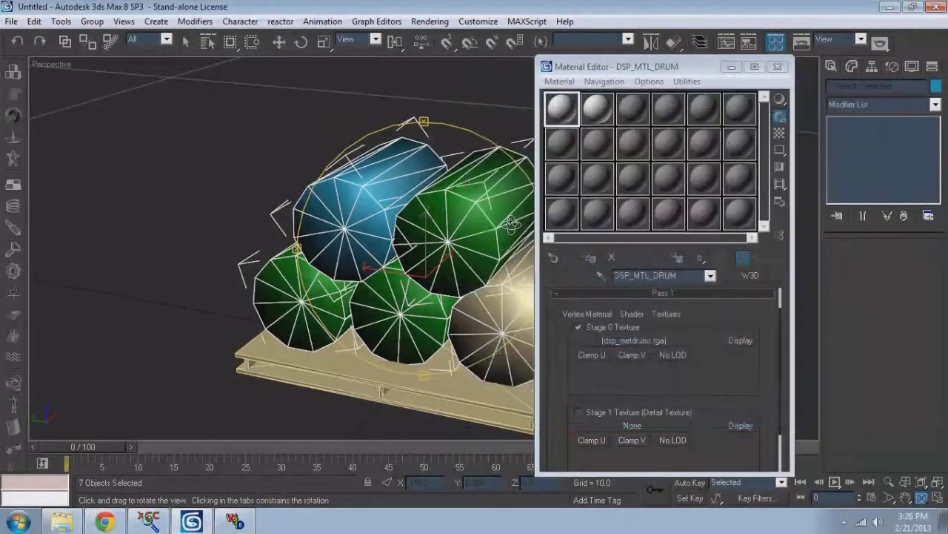
Enable viewport display of the drum texture, assign DSP_MTL_DRUM to the selected drums and blocks, and clear the selection
{"action": "left_click", "coordinate": [734, 344]}
{"action": "left_click", "coordinate": [592, 259]}
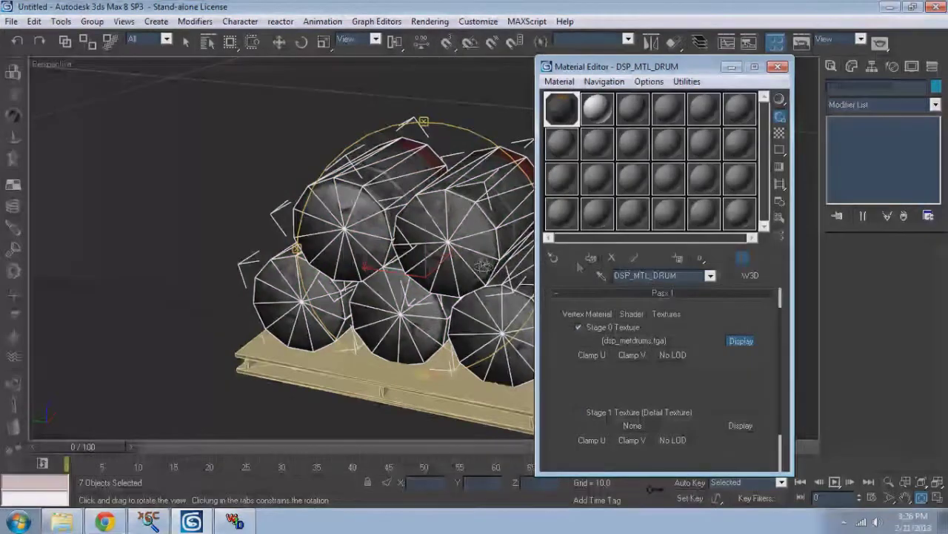
{"action": "left_click_drag", "start_coordinate": [427, 268], "coordinate": [262, 251]}
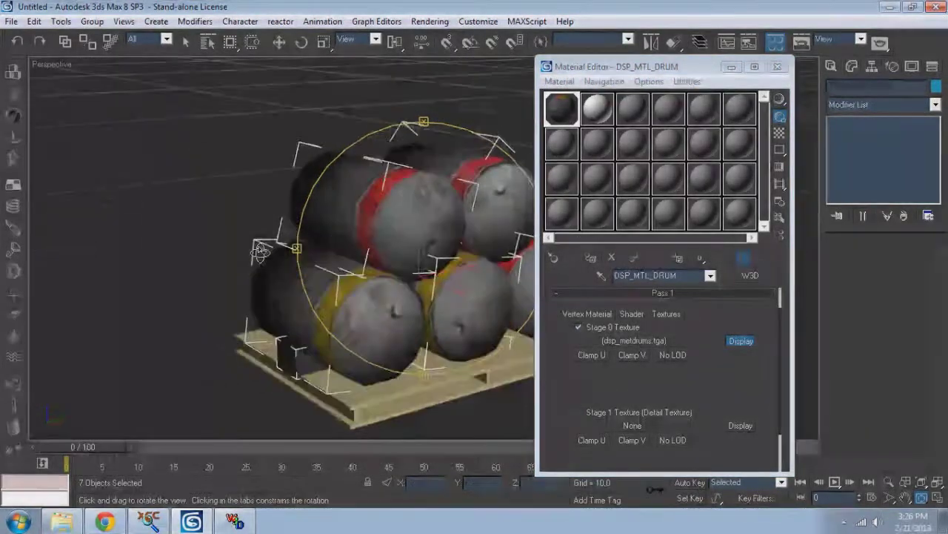
{"action": "left_click", "coordinate": [778, 67]}
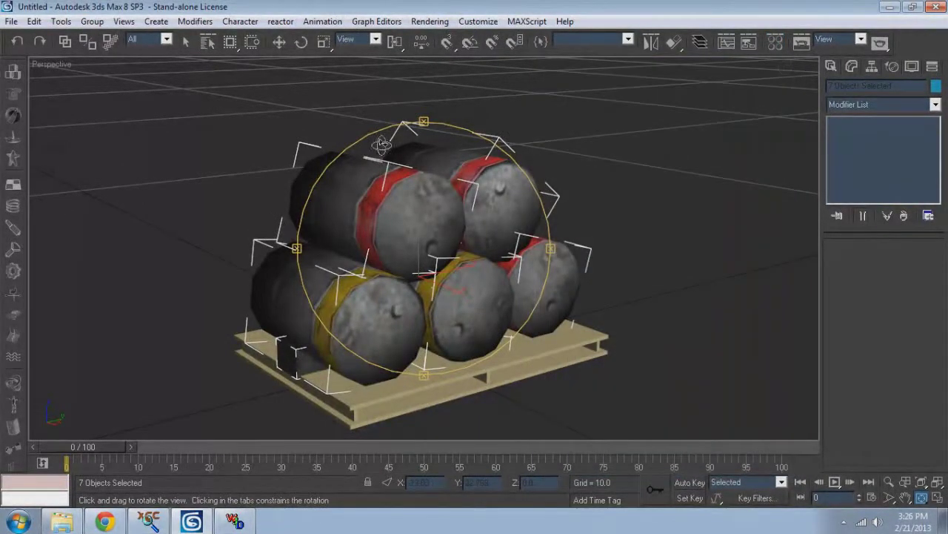
{"action": "left_click", "coordinate": [279, 43]}
{"action": "left_click", "coordinate": [215, 221]}
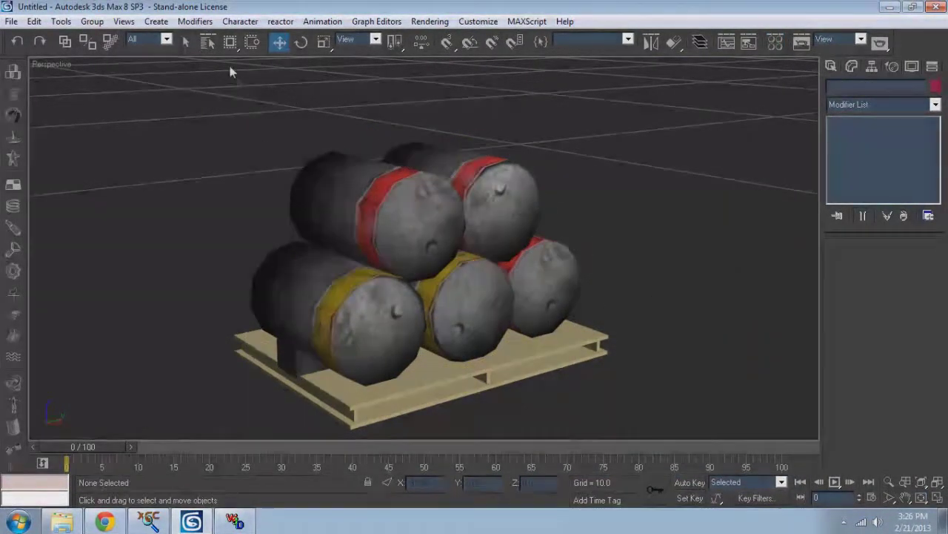
Show all four viewports and select only the pallet pieces, removing the middle drum from the selection
{"action": "key", "text": "h"}
{"action": "left_click", "coordinate": [598, 111]}
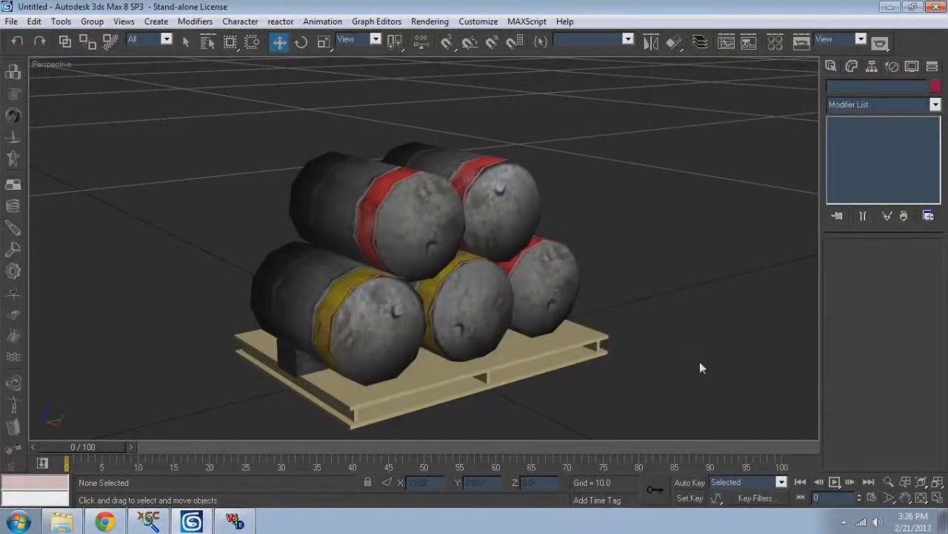
{"action": "left_click", "coordinate": [922, 486]}
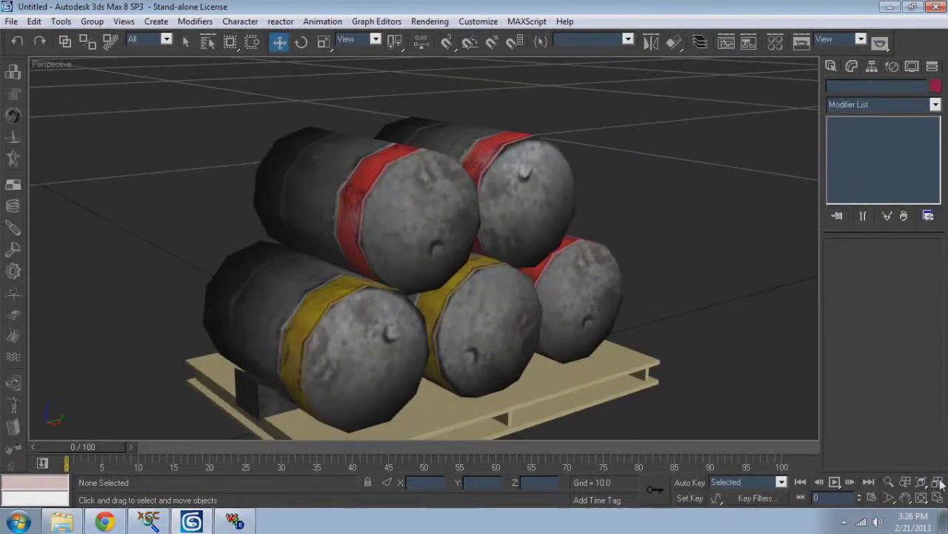
{"action": "left_click", "coordinate": [935, 484]}
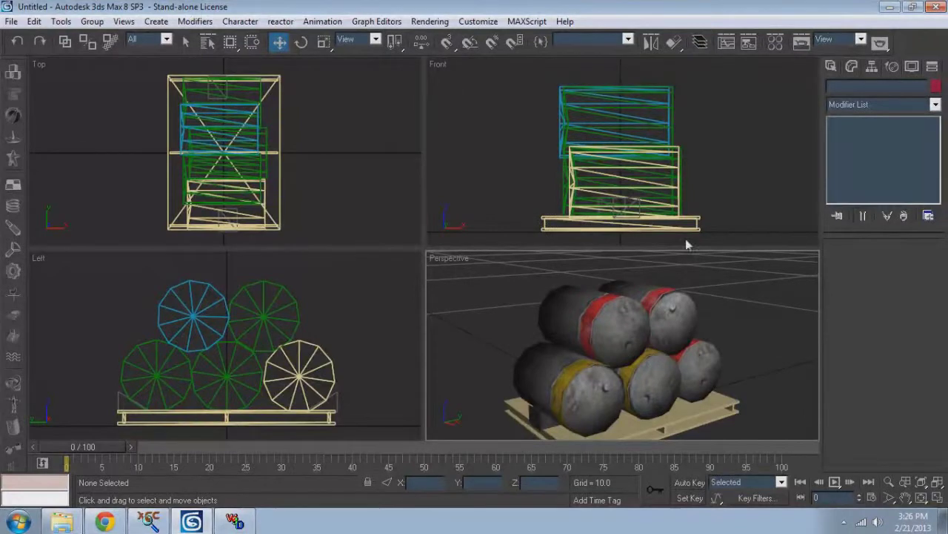
{"action": "left_click_drag", "start_coordinate": [673, 238], "coordinate": [698, 244]}
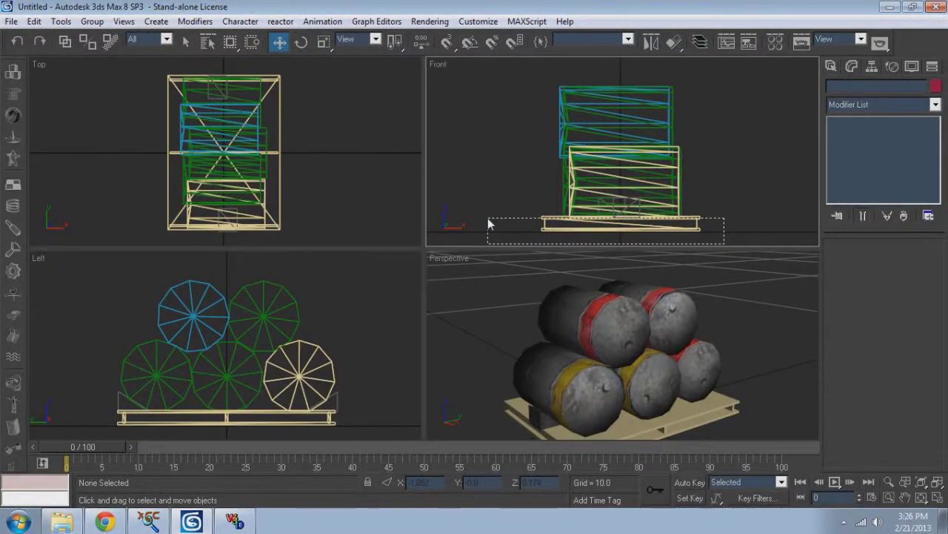
{"action": "left_click_drag", "start_coordinate": [489, 224], "coordinate": [489, 223]}
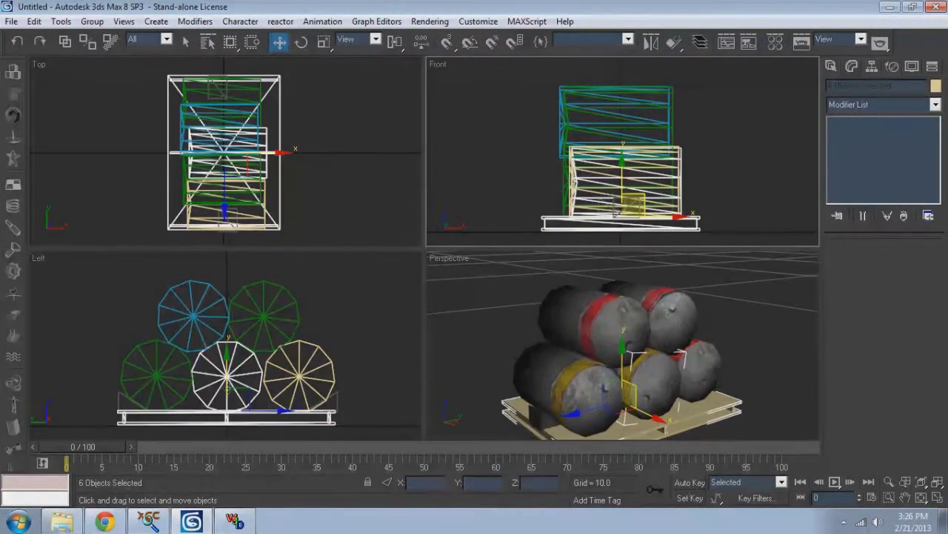
{"action": "left_click", "coordinate": [246, 376], "text": "alt"}
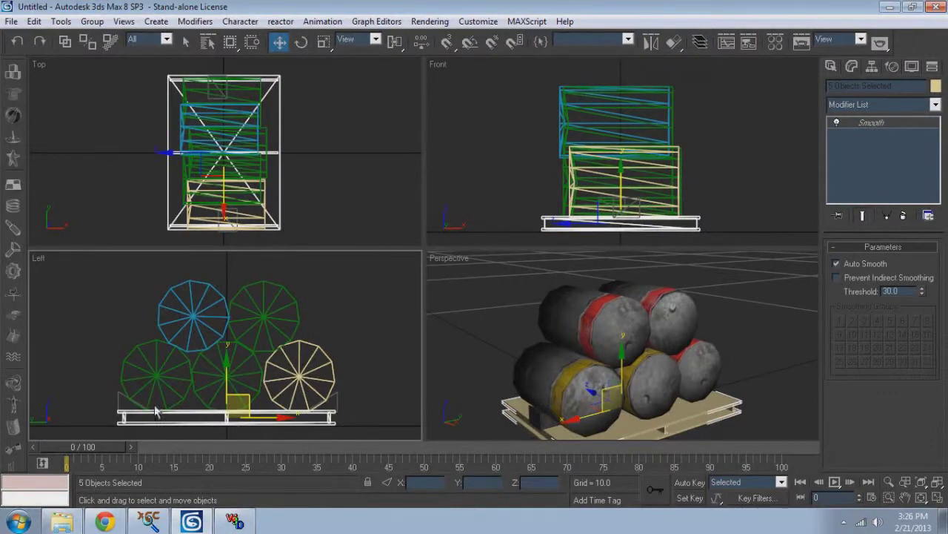
Maximize the Perspective viewport, undoing the accidental deselection of the pallet pieces
{"action": "left_click", "coordinate": [939, 499]}
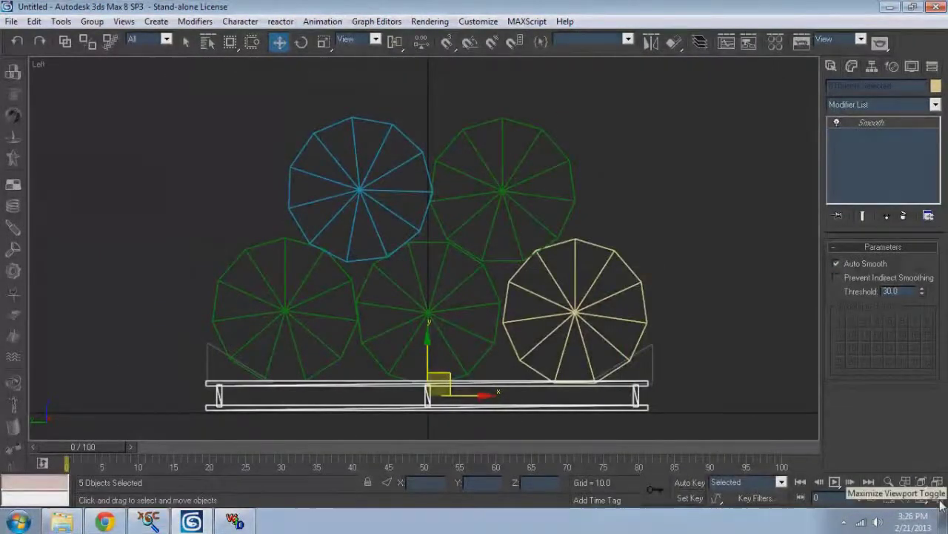
{"action": "left_click", "coordinate": [940, 500]}
{"action": "left_click", "coordinate": [768, 374]}
{"action": "key", "text": "ctrl+z"}
{"action": "left_click", "coordinate": [935, 498]}
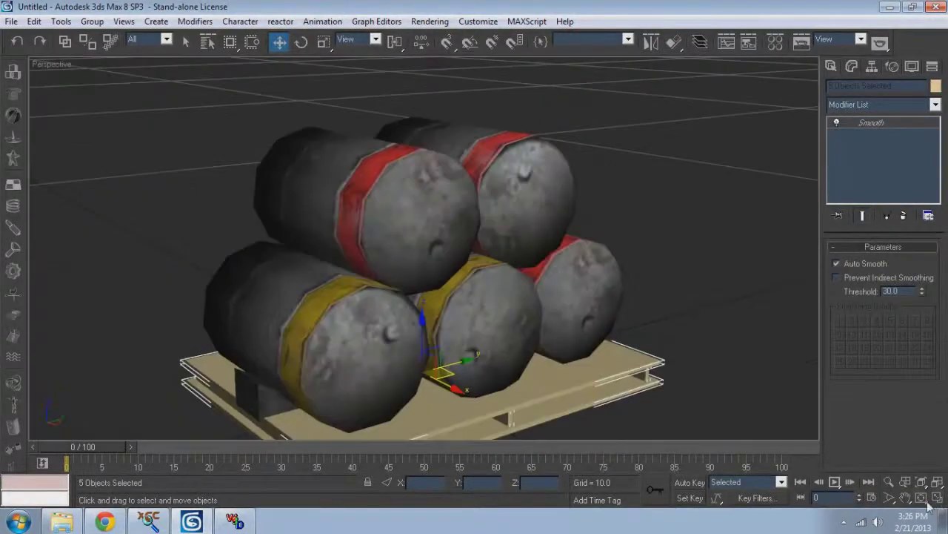
Open the Pass 1 texture settings of the DSP_WOOD_PALLET material and browse for its Stage 0 texture image
{"action": "left_click", "coordinate": [922, 500]}
{"action": "left_click_drag", "start_coordinate": [460, 326], "coordinate": [473, 283]}
{"action": "scroll", "coordinate": [459, 283], "scroll_direction": "down", "scroll_amount": 3}
{"action": "key", "text": "m"}
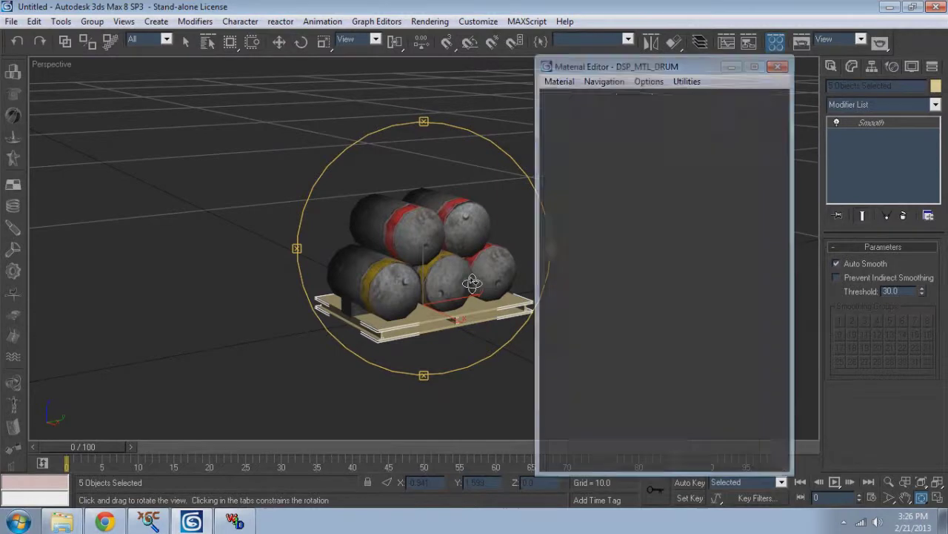
{"action": "left_click", "coordinate": [598, 109]}
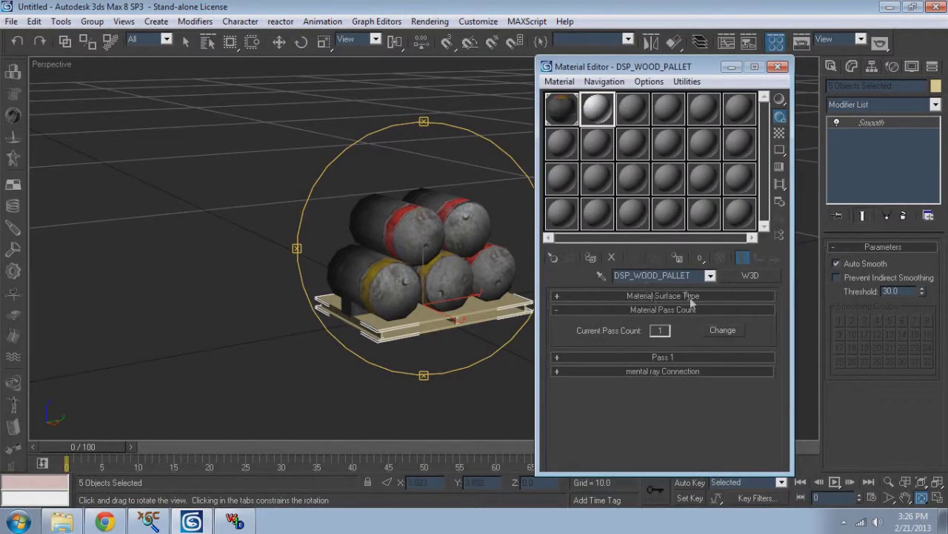
{"action": "left_click", "coordinate": [652, 357]}
{"action": "left_click", "coordinate": [628, 314]}
{"action": "left_click", "coordinate": [661, 314]}
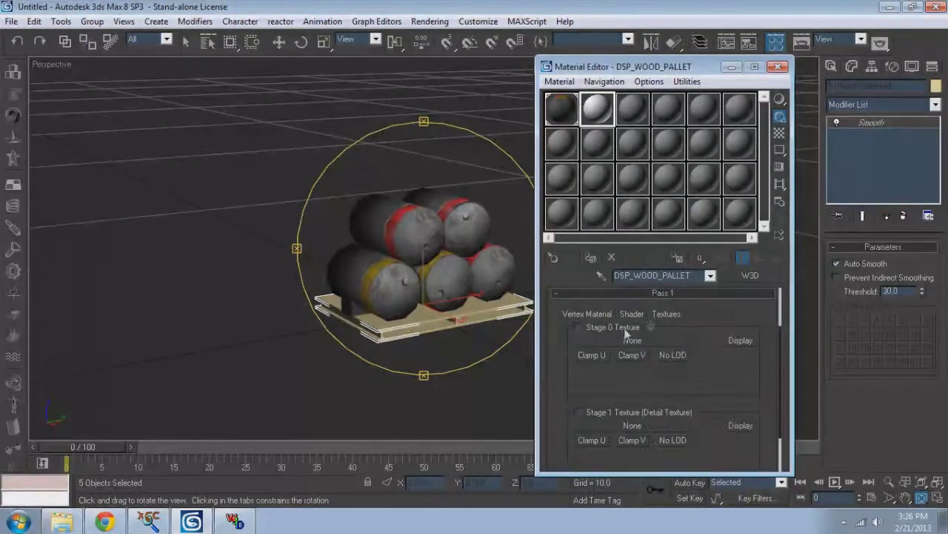
{"action": "left_click", "coordinate": [615, 339]}
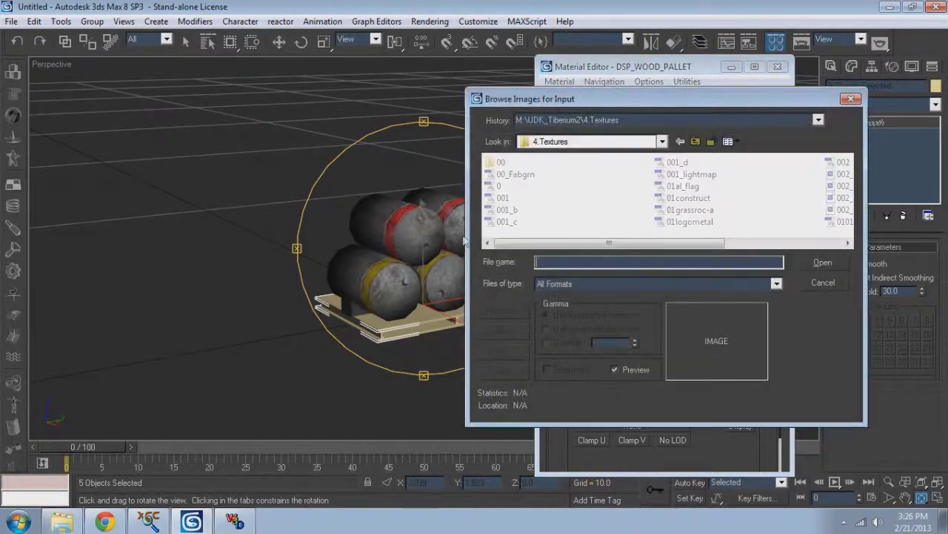
Find dsp_woodworld in the 4.Textures folder and load it as the Stage 0 texture of DSP_WOOD_PALLET
{"action": "left_click", "coordinate": [527, 186]}
{"action": "key", "text": "Right"}
{"action": "key", "text": "Right"}
{"action": "key", "text": "Right"}
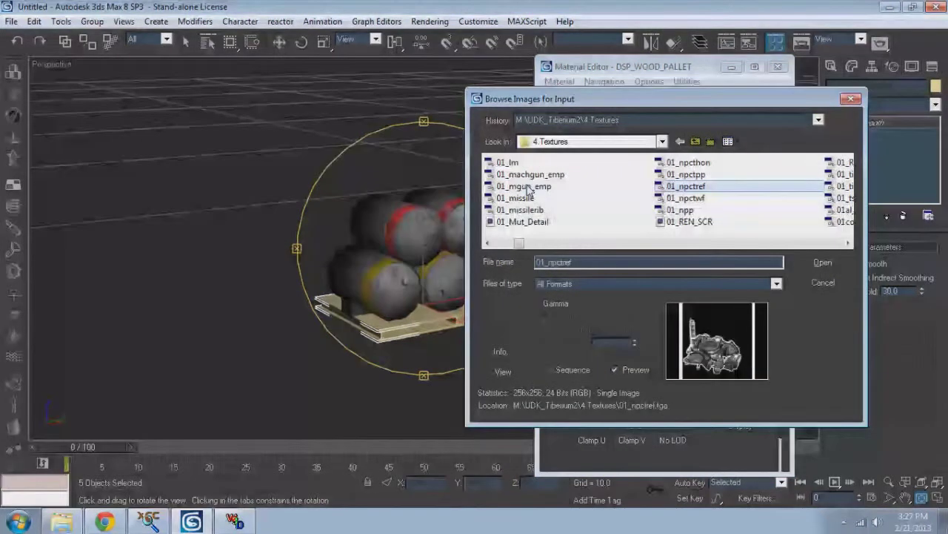
{"action": "key", "text": "d"}
{"action": "key", "text": "Right"}
{"action": "key", "text": "Right"}
{"action": "key", "text": "Right"}
{"action": "key", "text": "Right"}
{"action": "key", "text": "Right"}
{"action": "key", "text": "Right"}
{"action": "key", "text": "Right"}
{"action": "key", "text": "Right"}
{"action": "key", "text": "Right"}
{"action": "key", "text": "Right"}
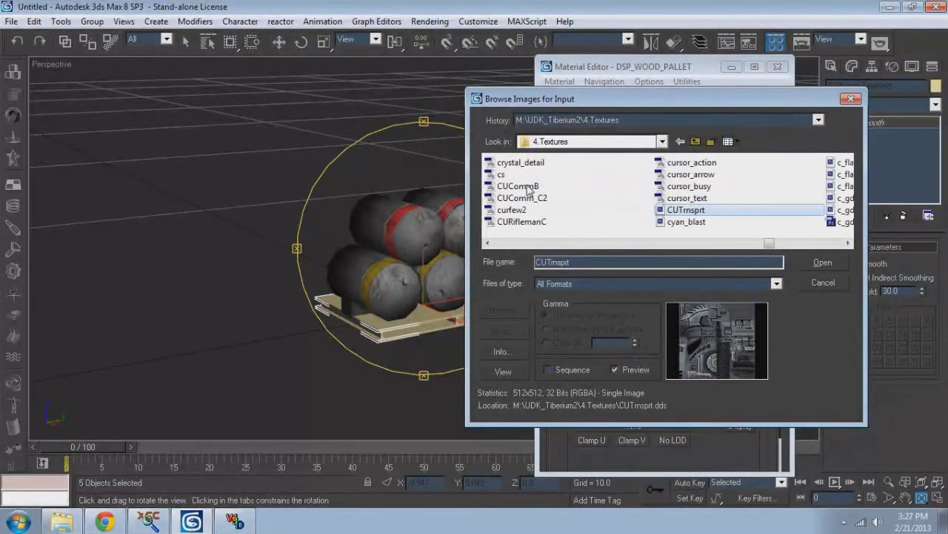
{"action": "key", "text": "Down"}
{"action": "key", "text": "Down"}
{"action": "key", "text": "Down"}
{"action": "key", "text": "Down"}
{"action": "key", "text": "Down"}
{"action": "key", "text": "Down"}
{"action": "key", "text": "Down"}
{"action": "key", "text": "Down"}
{"action": "key", "text": "Down"}
{"action": "key", "text": "Down"}
{"action": "key", "text": "Down"}
{"action": "key", "text": "Down"}
{"action": "key", "text": "Down"}
{"action": "key", "text": "Down"}
{"action": "key", "text": "Down"}
{"action": "key", "text": "Down"}
{"action": "key", "text": "Down"}
{"action": "key", "text": "Down"}
{"action": "key", "text": "Down"}
{"action": "key", "text": "Down"}
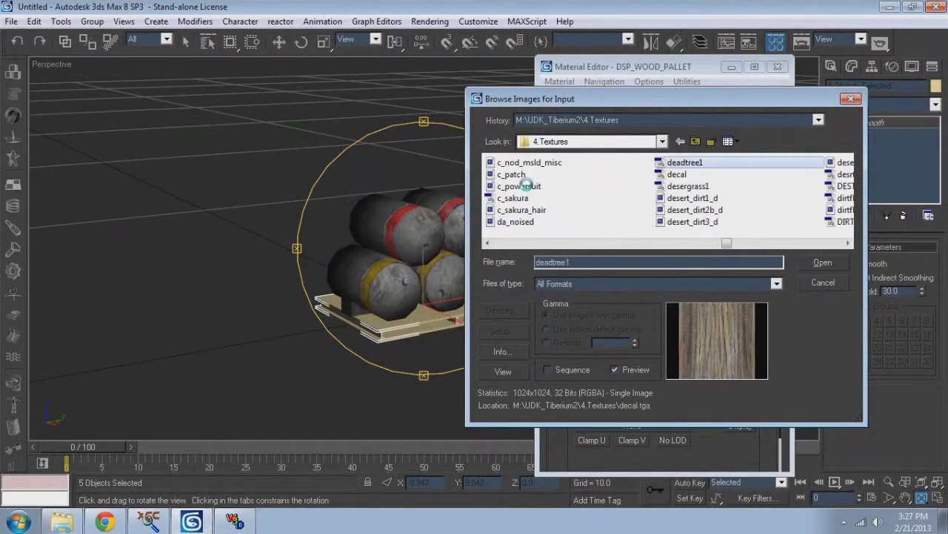
{"action": "key", "text": "Down"}
{"action": "key", "text": "Down"}
{"action": "key", "text": "Down"}
{"action": "key", "text": "Down"}
{"action": "key", "text": "Down"}
{"action": "key", "text": "Down"}
{"action": "key", "text": "Down"}
{"action": "key", "text": "Down"}
{"action": "key", "text": "Down"}
{"action": "key", "text": "Down"}
{"action": "key", "text": "Down"}
{"action": "key", "text": "Down"}
{"action": "key", "text": "Down"}
{"action": "key", "text": "Down"}
{"action": "key", "text": "Down"}
{"action": "key", "text": "Down"}
{"action": "key", "text": "Down"}
{"action": "key", "text": "Down"}
{"action": "key", "text": "Down"}
{"action": "key", "text": "Down"}
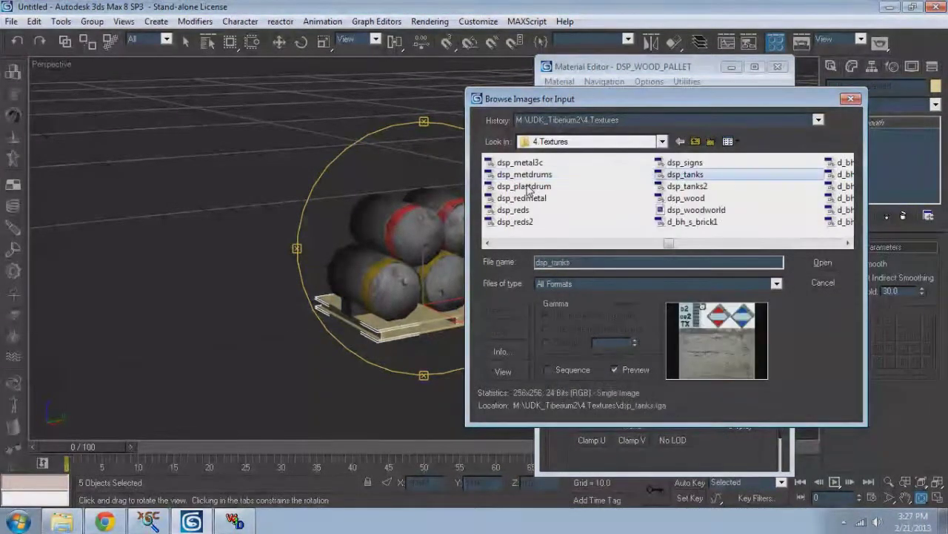
{"action": "key", "text": "Down"}
{"action": "key", "text": "Down"}
{"action": "key", "text": "Down"}
{"action": "key", "text": "Down"}
{"action": "key", "text": "Down"}
{"action": "key", "text": "Down"}
{"action": "key", "text": "Down"}
{"action": "key", "text": "Down"}
{"action": "key", "text": "Down"}
{"action": "key", "text": "Down"}
{"action": "key", "text": "Down"}
{"action": "key", "text": "Down"}
{"action": "key", "text": "Down"}
{"action": "key", "text": "Down"}
{"action": "key", "text": "Down"}
{"action": "key", "text": "Down"}
{"action": "key", "text": "Down"}
{"action": "key", "text": "Down"}
{"action": "key", "text": "Down"}
{"action": "key", "text": "Down"}
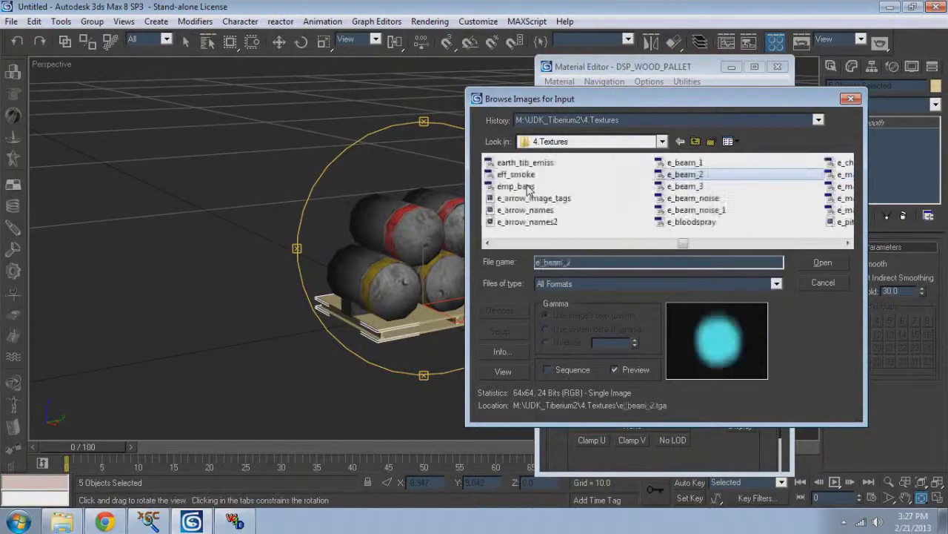
{"action": "key", "text": "Left"}
{"action": "key", "text": "Left"}
{"action": "key", "text": "Left"}
{"action": "key", "text": "Left"}
{"action": "key", "text": "Left"}
{"action": "key", "text": "Left"}
{"action": "key", "text": "Left"}
{"action": "key", "text": "Left"}
{"action": "key", "text": "Left"}
{"action": "key", "text": "Left"}
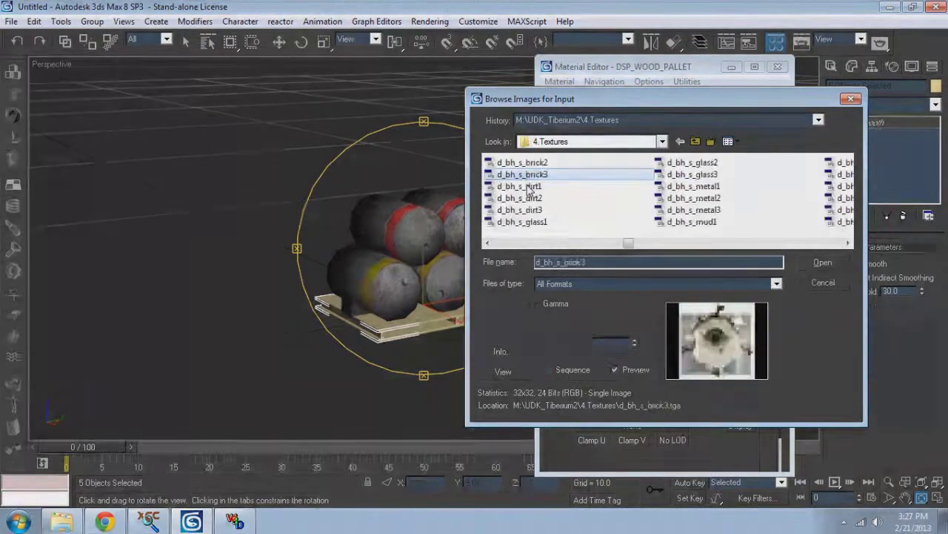
{"action": "scroll", "coordinate": [529, 189], "scroll_direction": "down", "scroll_amount": 3}
{"action": "key", "text": "Down"}
{"action": "key", "text": "Down"}
{"action": "key", "text": "Down"}
{"action": "key", "text": "Down"}
{"action": "key", "text": "Down"}
{"action": "key", "text": "Down"}
{"action": "key", "text": "Down"}
{"action": "key", "text": "Down"}
{"action": "key", "text": "Down"}
{"action": "key", "text": "Down"}
{"action": "key", "text": "Down"}
{"action": "key", "text": "Down"}
{"action": "key", "text": "Down"}
{"action": "key", "text": "Down"}
{"action": "key", "text": "Down"}
{"action": "key", "text": "Down"}
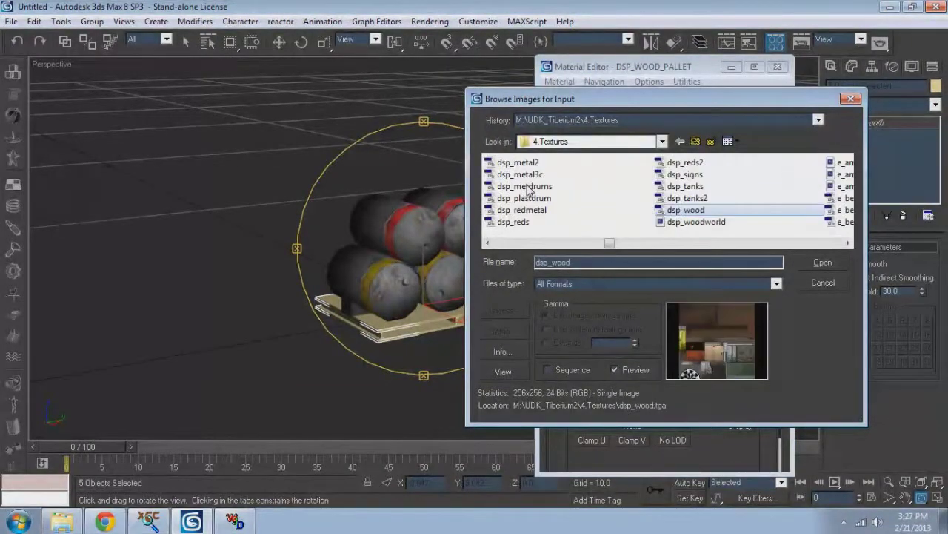
{"action": "key", "text": "Left"}
{"action": "key", "text": "Return"}
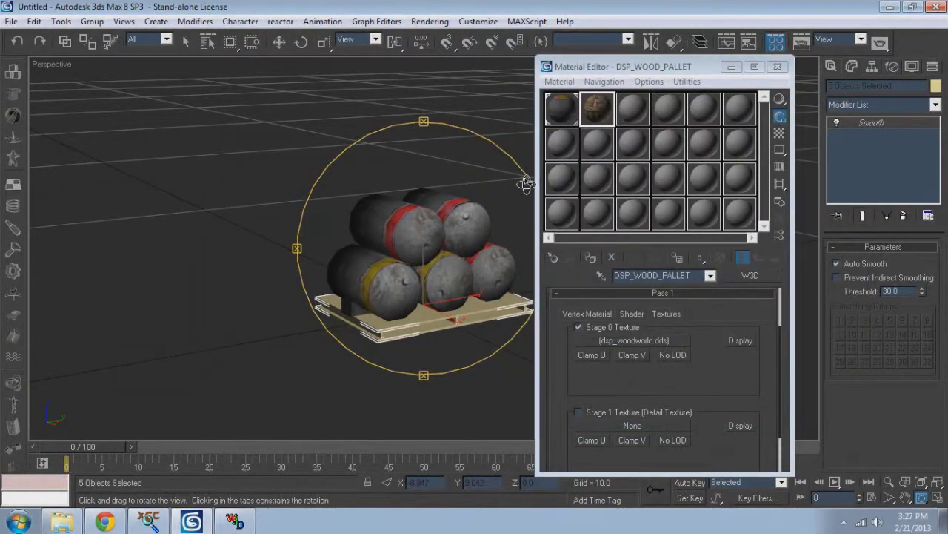
Assign DSP_WOOD_PALLET, with its Stage 0 texture displayed in the viewport, to the selected pallet pieces and clear the selection
{"action": "left_click", "coordinate": [740, 340]}
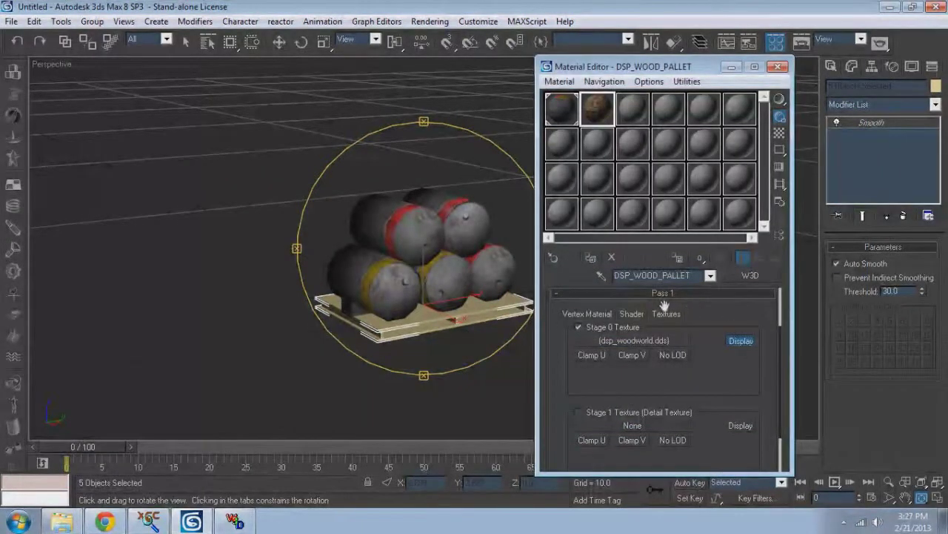
{"action": "left_click_drag", "start_coordinate": [455, 320], "coordinate": [489, 245]}
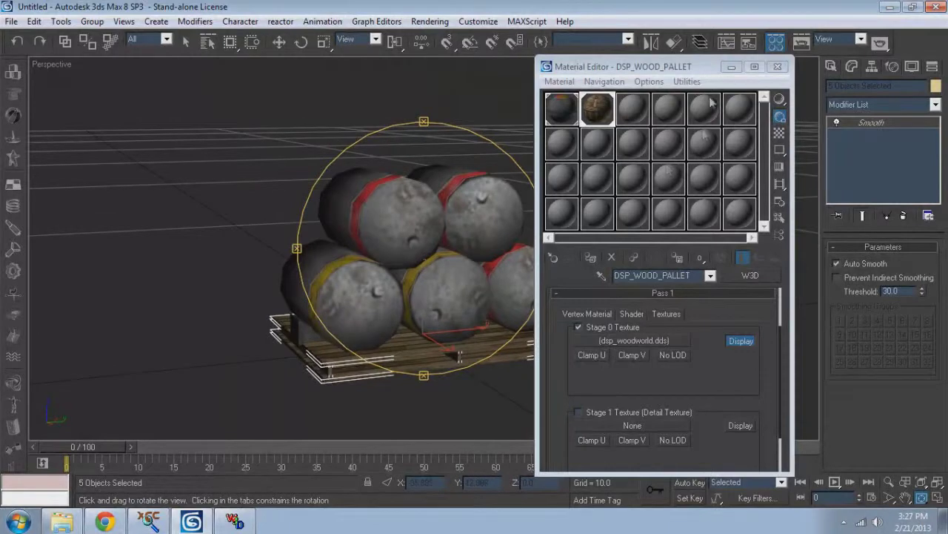
{"action": "left_click", "coordinate": [776, 68]}
{"action": "left_click", "coordinate": [278, 42]}
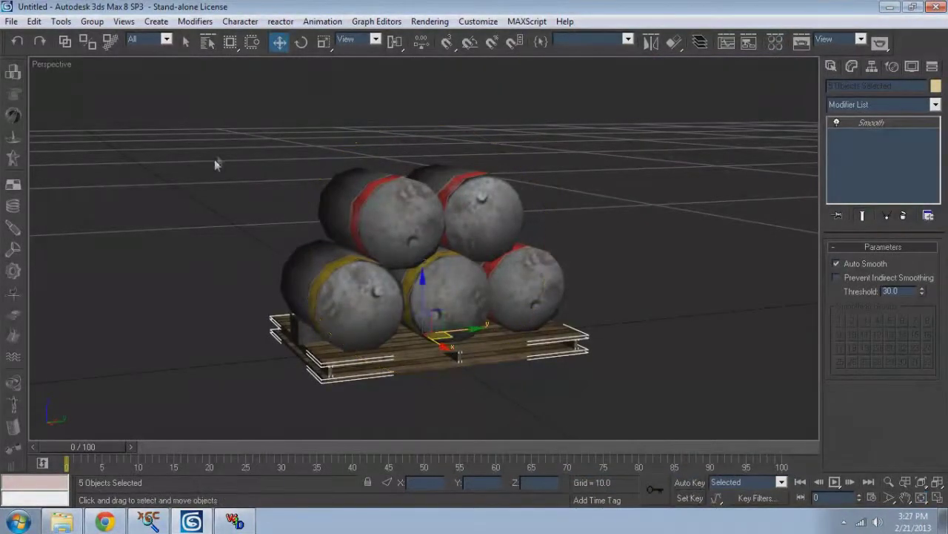
{"action": "left_click", "coordinate": [215, 161]}
Inspect the textured drums and wooden pallet from several angles and distances in the Perspective view
{"action": "scroll", "coordinate": [635, 415], "scroll_direction": "up", "scroll_amount": 3}
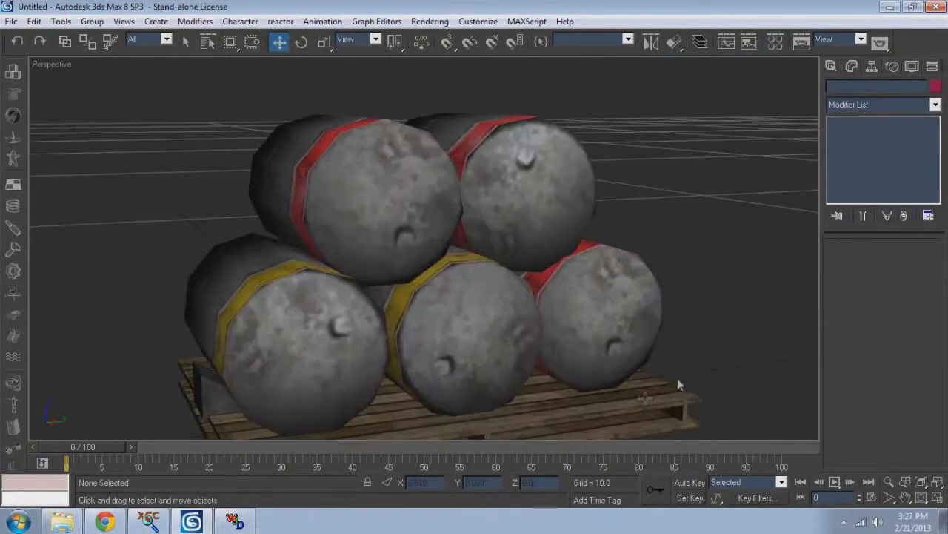
{"action": "left_click", "coordinate": [920, 498]}
{"action": "left_click_drag", "start_coordinate": [519, 266], "coordinate": [452, 288]}
{"action": "scroll", "coordinate": [468, 303], "scroll_direction": "down", "scroll_amount": 4}
{"action": "scroll", "coordinate": [473, 290], "scroll_direction": "up", "scroll_amount": 4}
{"action": "scroll", "coordinate": [396, 283], "scroll_direction": "down", "scroll_amount": 3}
{"action": "scroll", "coordinate": [452, 288], "scroll_direction": "up", "scroll_amount": 3}
{"action": "right_click", "coordinate": [615, 319]}
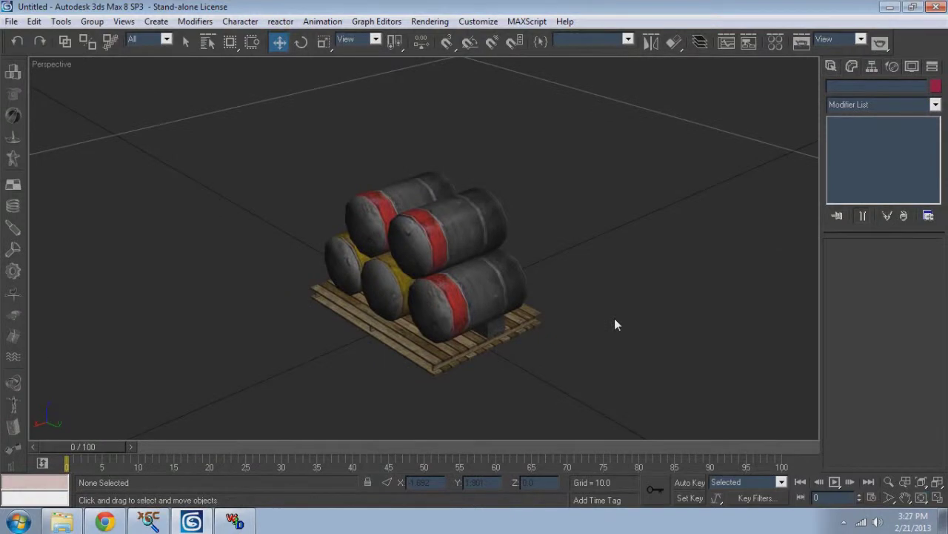
{"action": "left_click", "coordinate": [922, 499]}
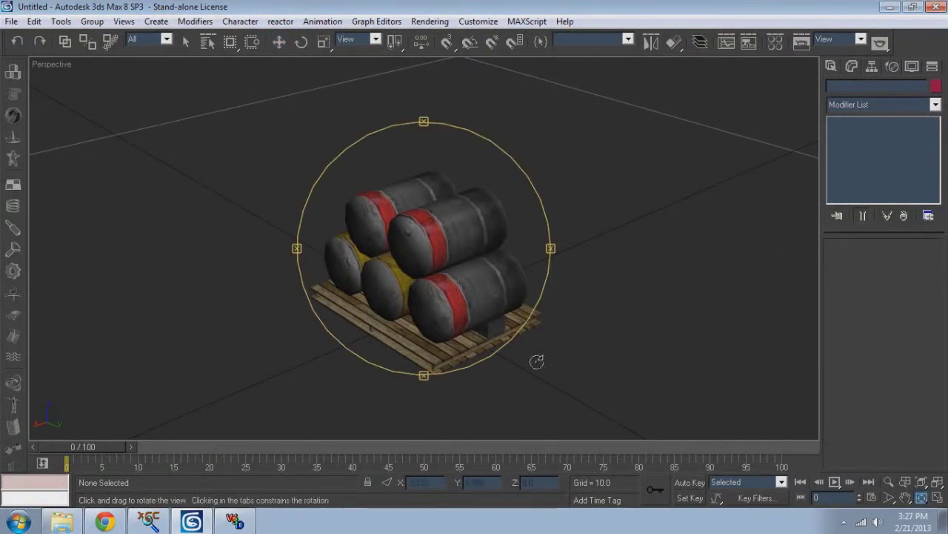
{"action": "left_click_drag", "start_coordinate": [535, 364], "coordinate": [517, 296]}
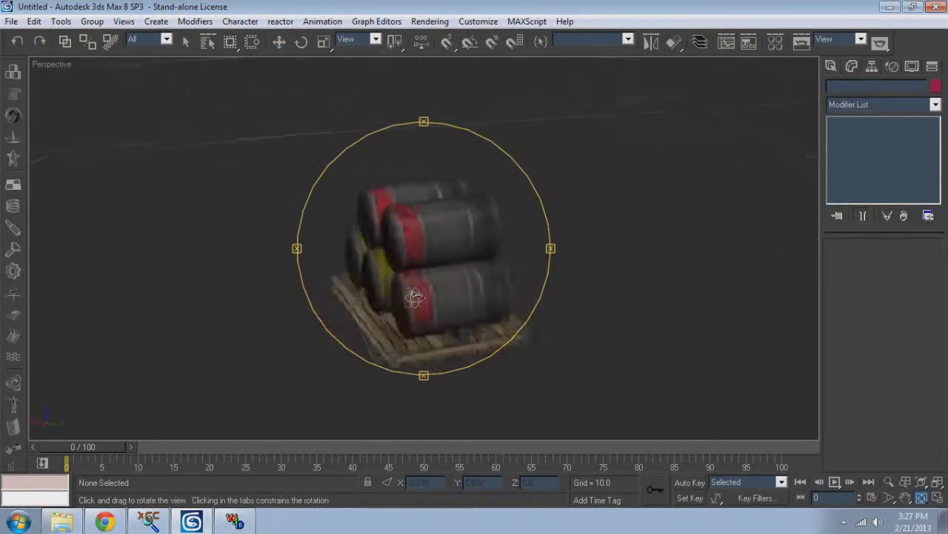
{"action": "left_click_drag", "start_coordinate": [454, 296], "coordinate": [538, 302]}
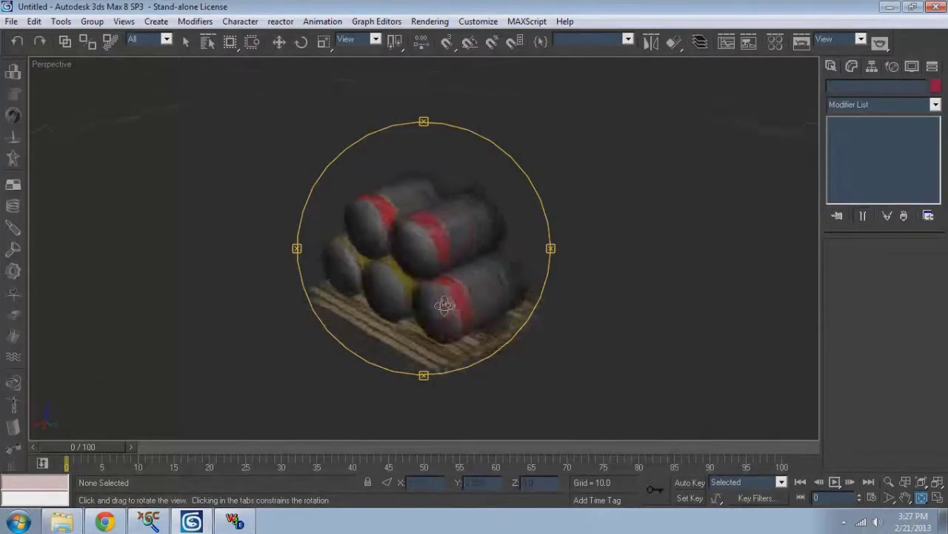
{"action": "mouse_move", "coordinate": [453, 306]}
{"action": "left_mouse_down"}
{"action": "mouse_move", "coordinate": [595, 303]}
{"action": "mouse_move", "coordinate": [445, 305]}
{"action": "left_mouse_up"}
{"action": "left_click", "coordinate": [280, 43]}
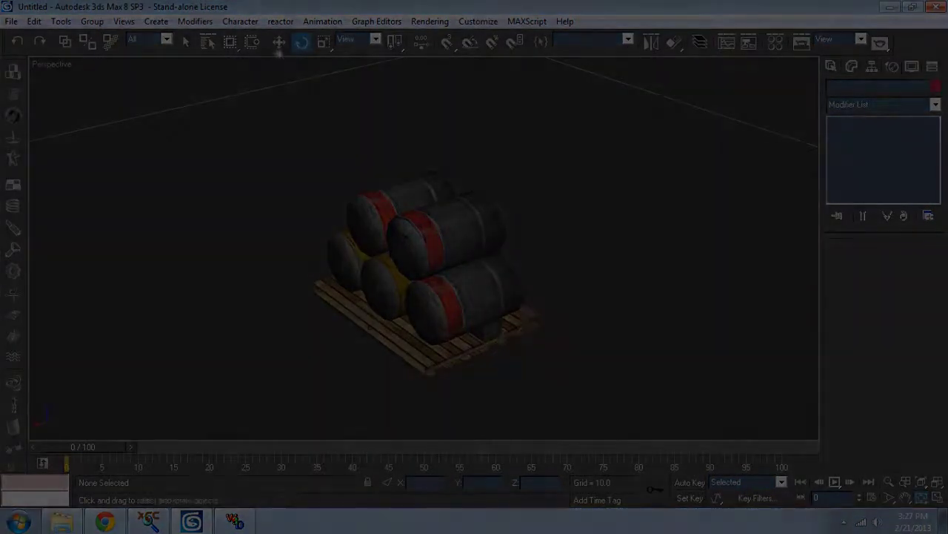